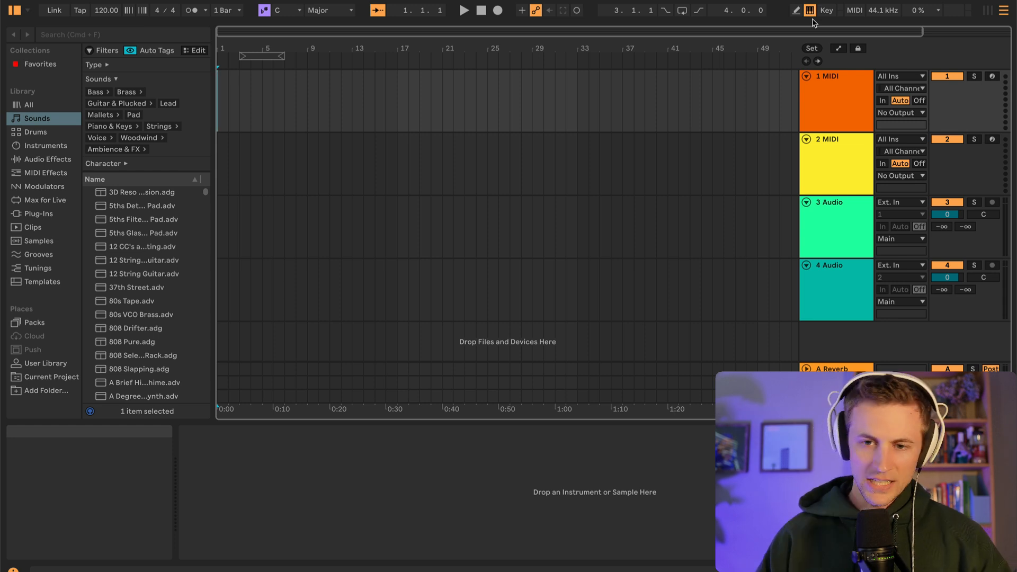
Switch the set from the Arrangement View to the Session View
click(809, 10)
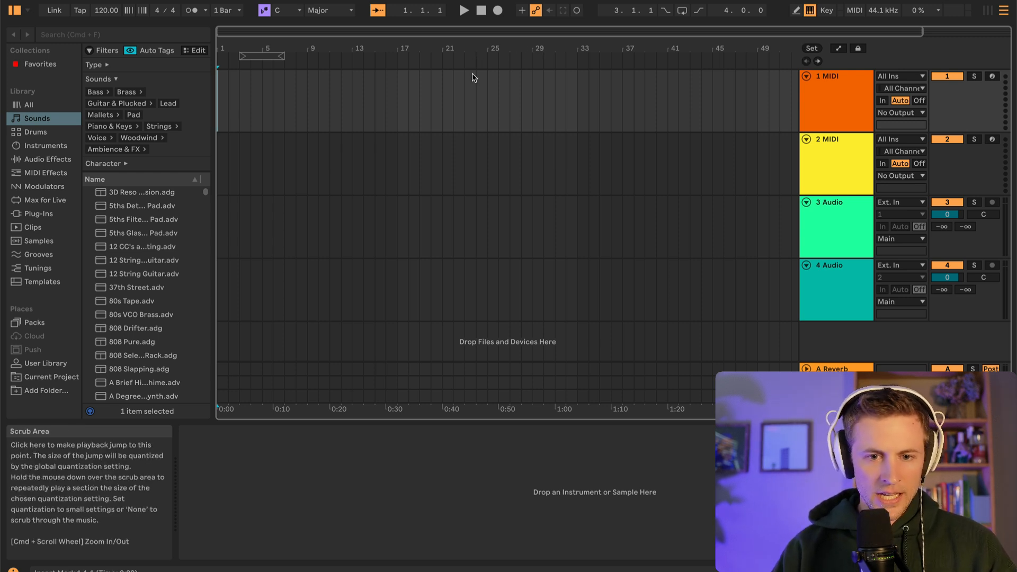
key(Tab)
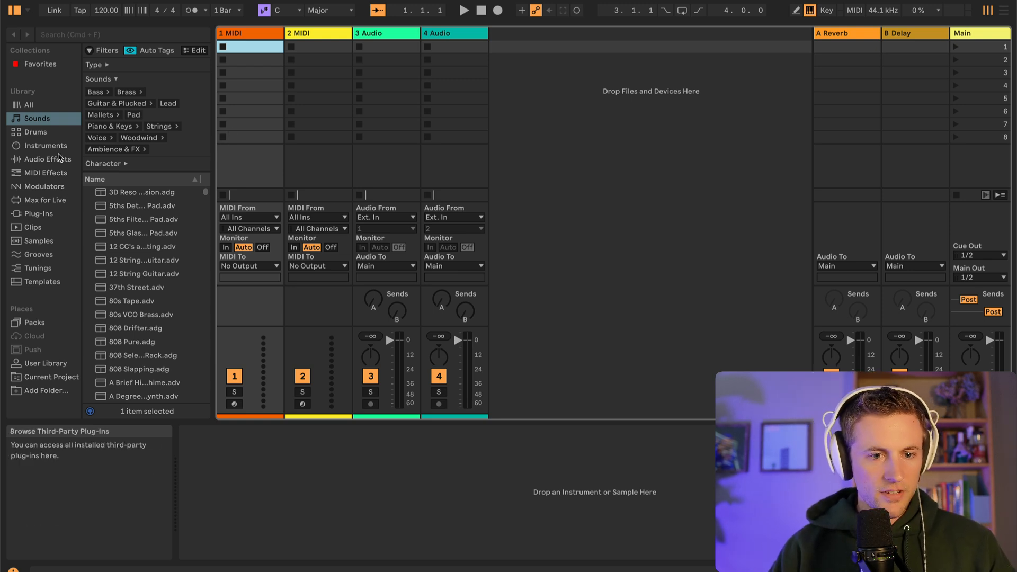
Browse the Sounds library and preview several presets, including 37th Street and 808 Drifter
click(49, 148)
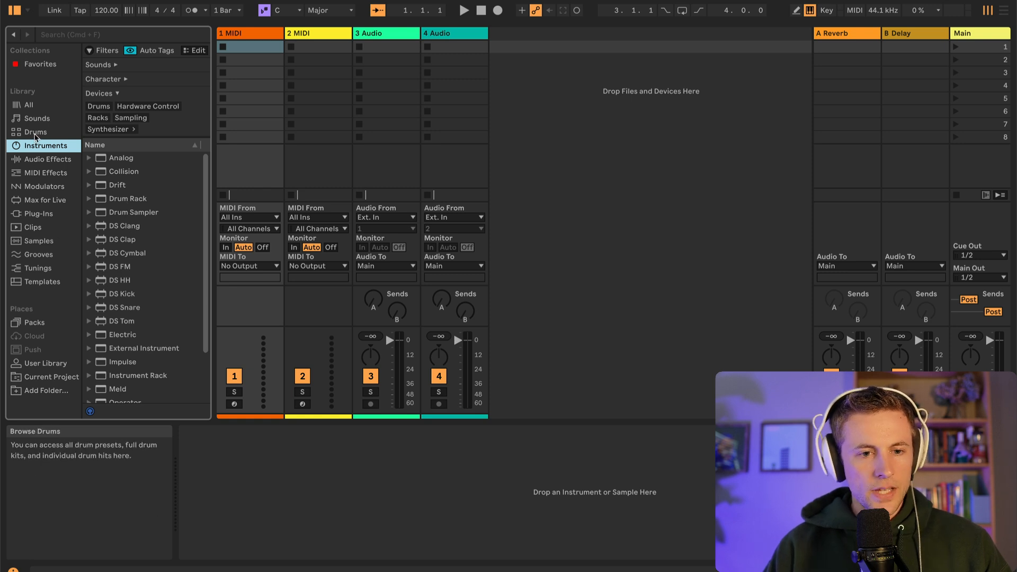
click(33, 119)
scroll(126, 276, down, 10)
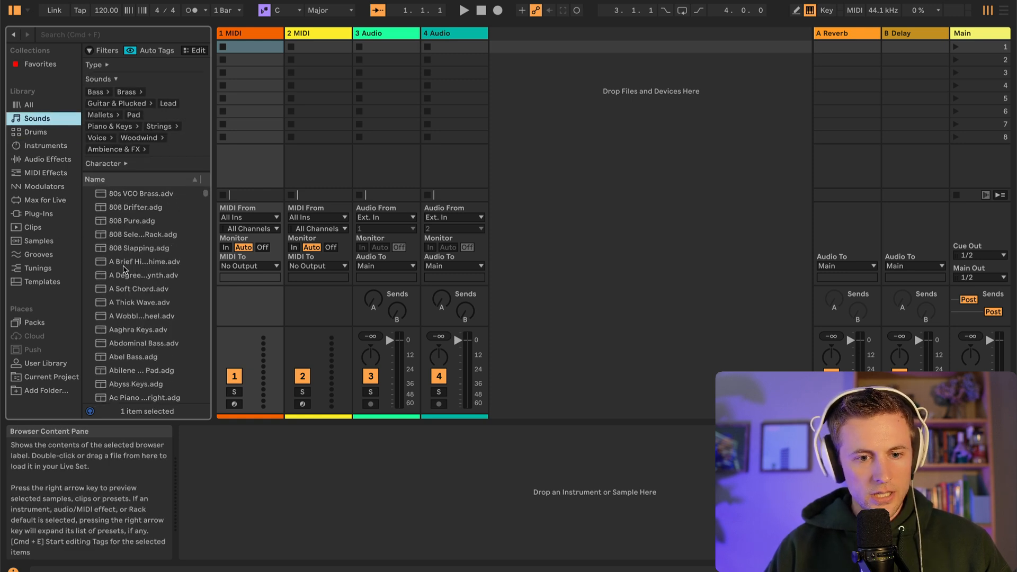
scroll(127, 270, up, 10)
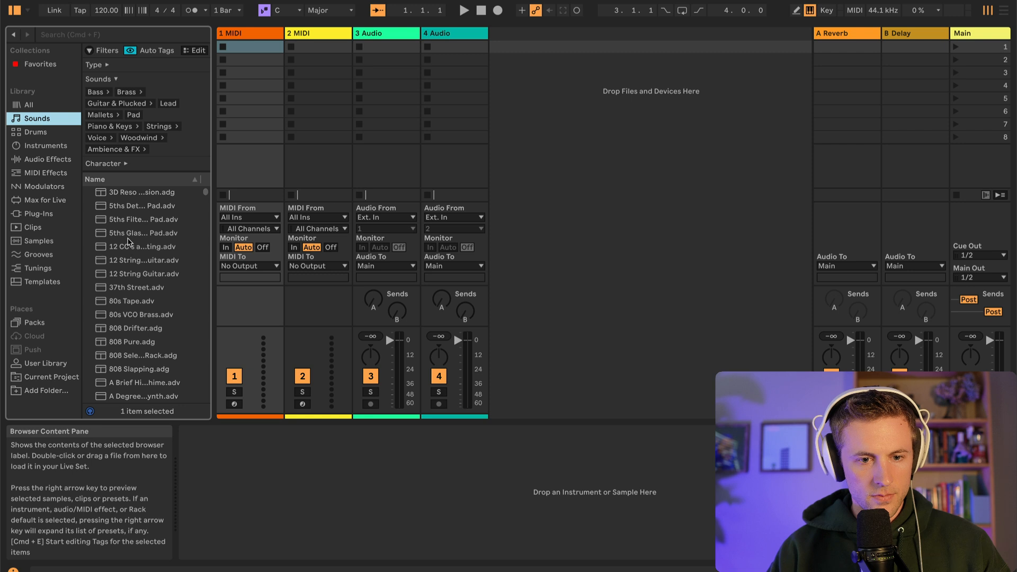
click(125, 193)
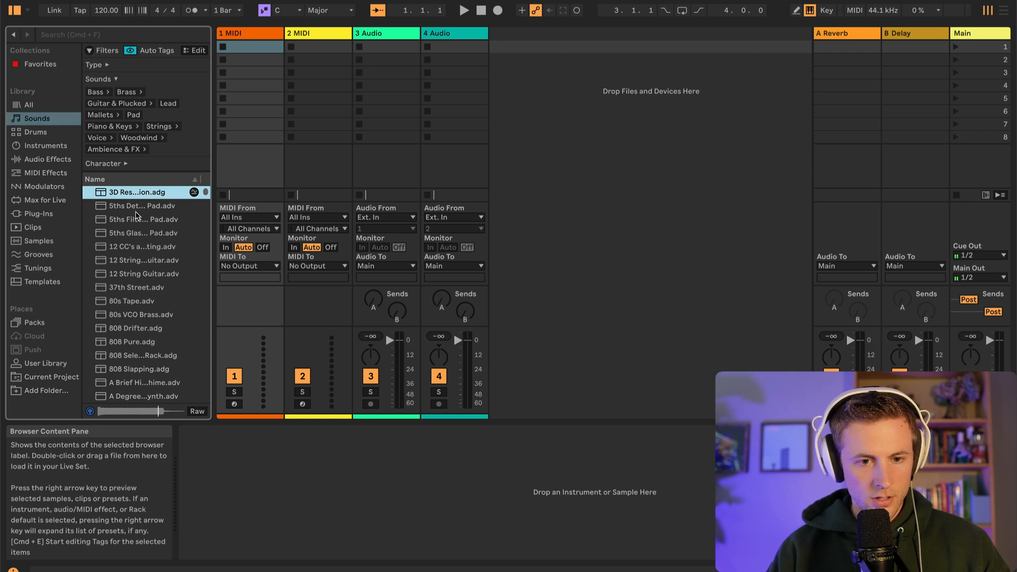
key(Down)
click(135, 289)
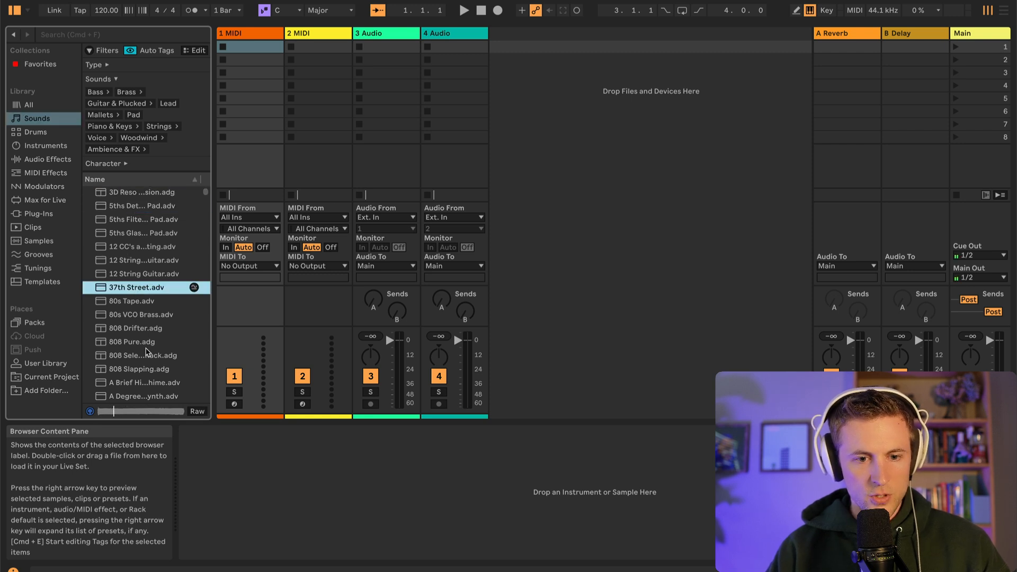
click(142, 328)
Preview the 505, 606 and 707 Core Kits in the Drums library, lowering the system volume
click(35, 132)
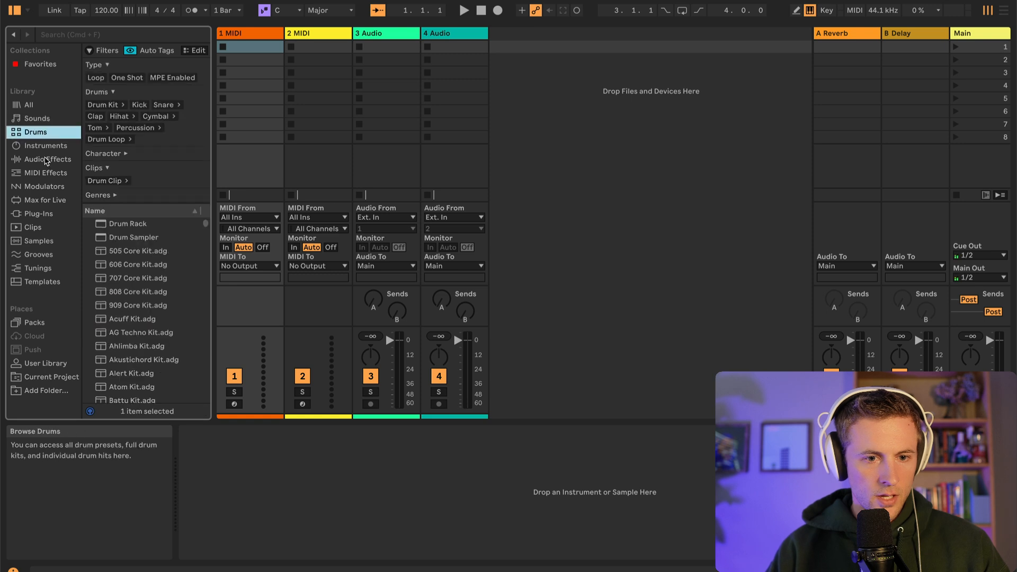
click(133, 250)
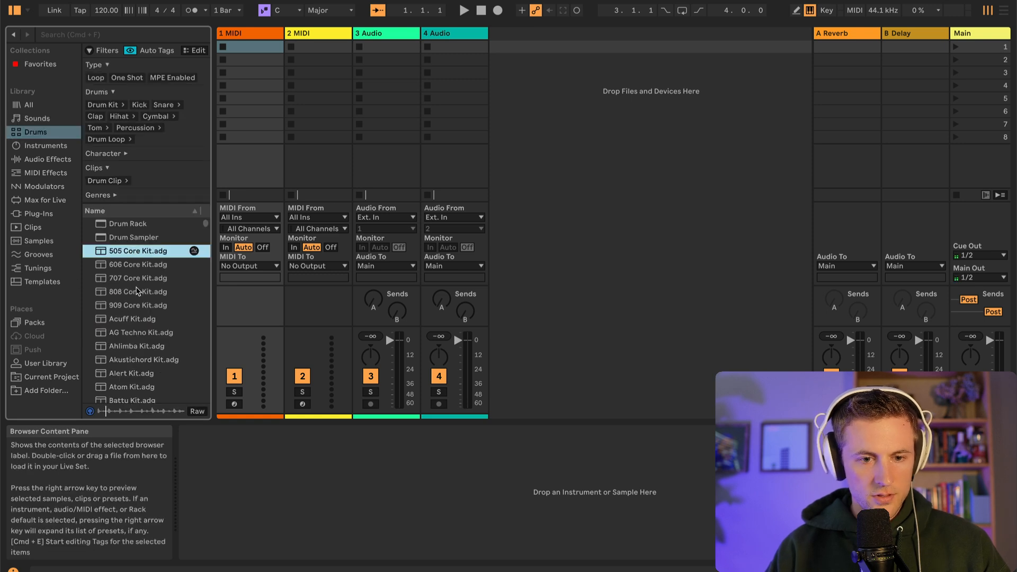
key(XF86AudioLowerVolume)
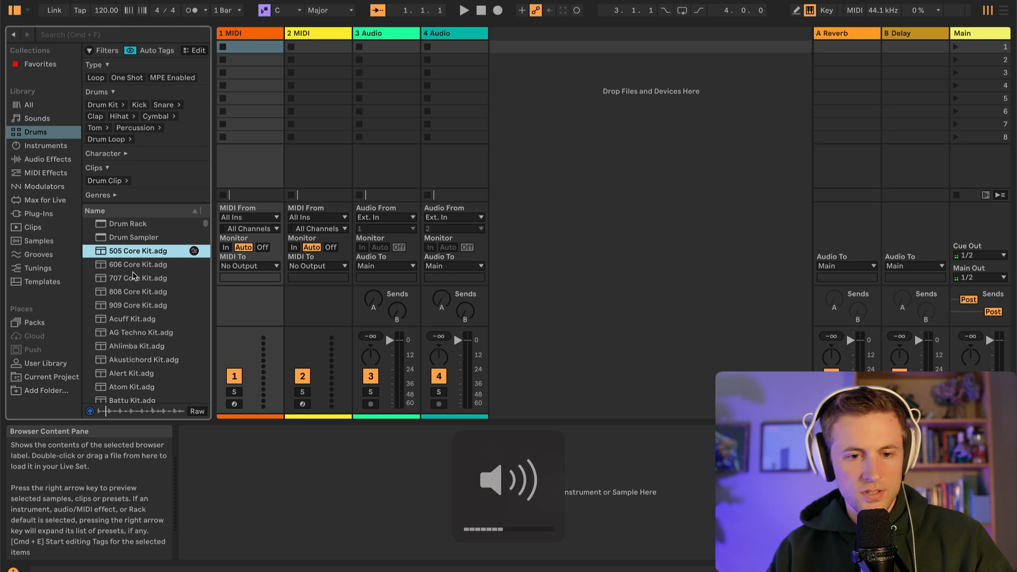
key(Down)
key(Down)
Preview the 505 Core Kit, 909 Core Kit and Acuff Kit among the Drum Rack instrument's presets, and look through the other instruments
click(47, 146)
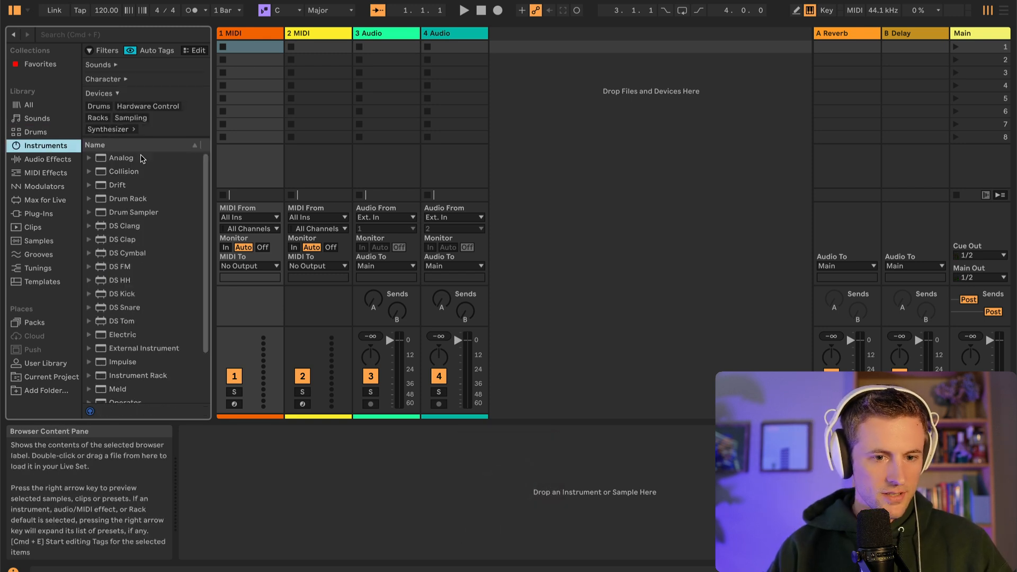
click(89, 199)
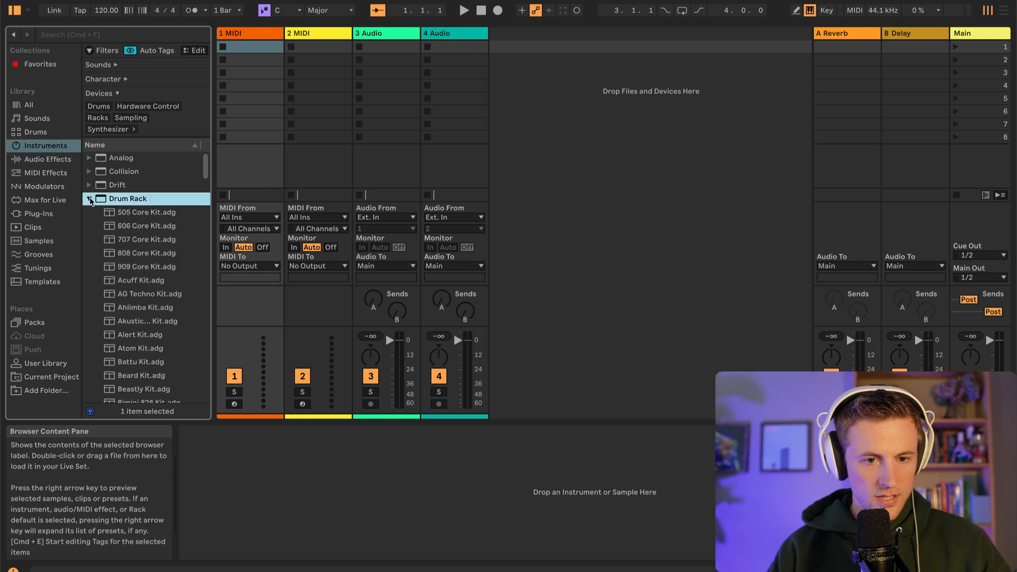
key(Down)
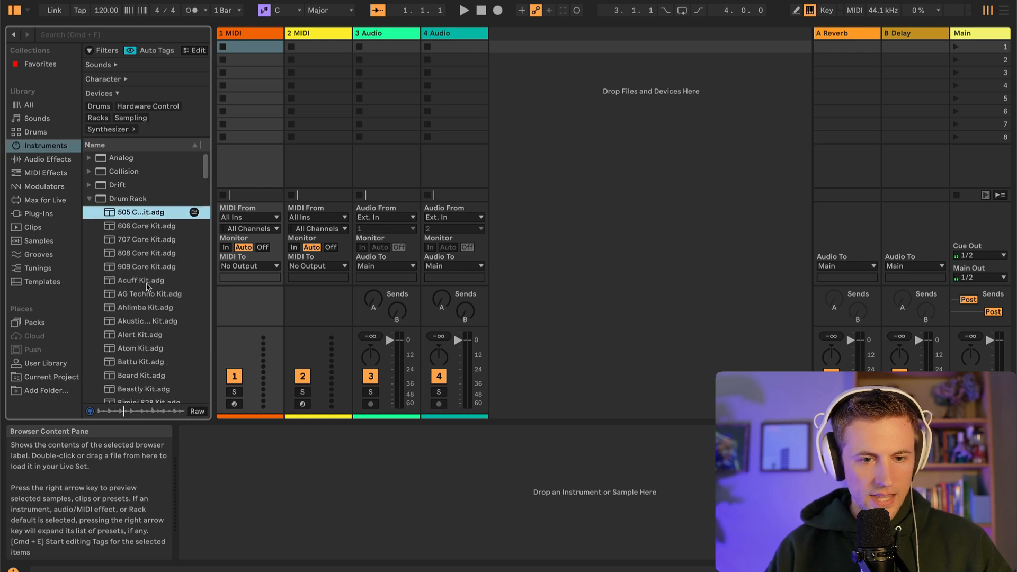
click(143, 266)
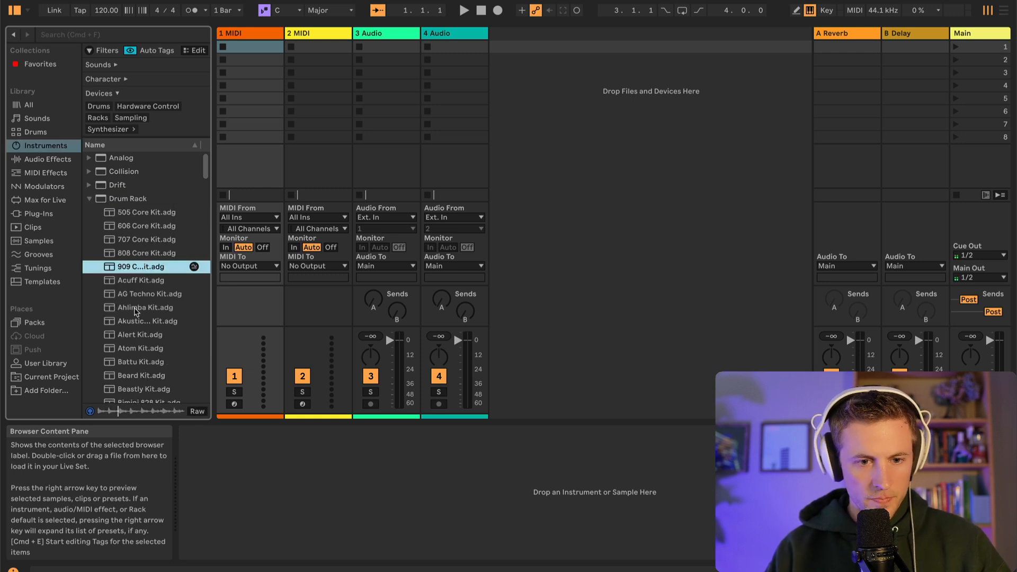
click(137, 282)
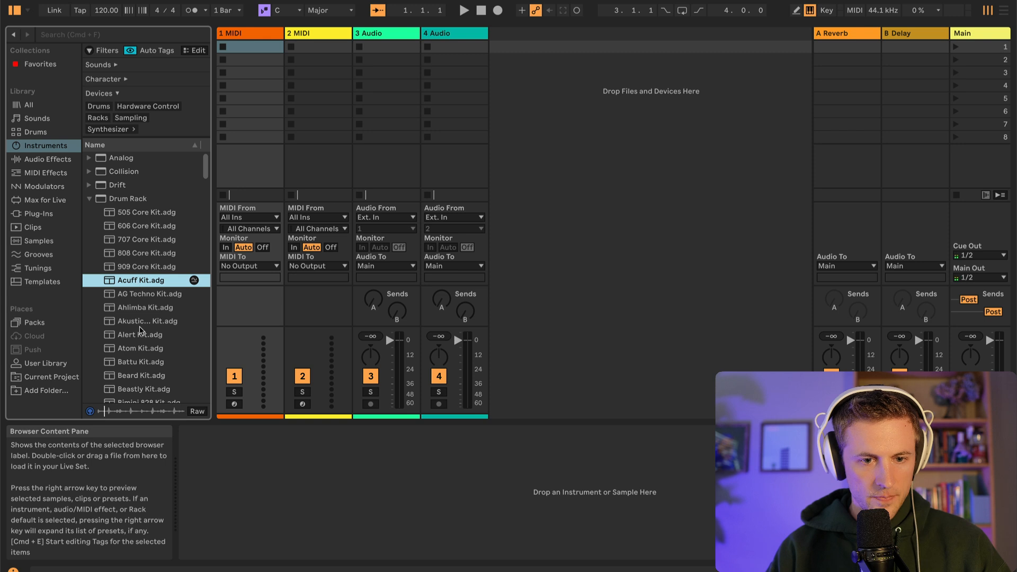
click(91, 199)
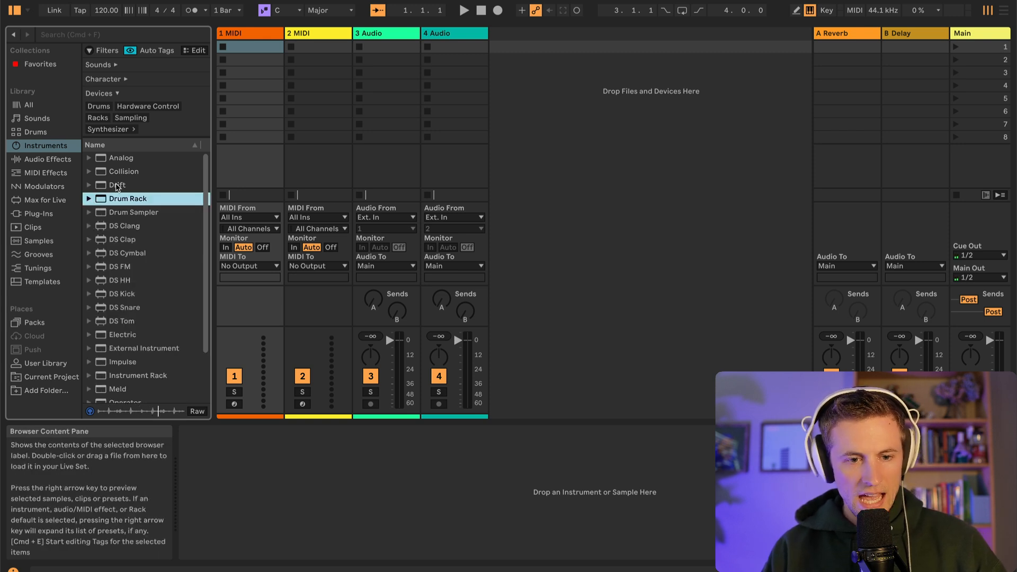
scroll(130, 318, down, 3)
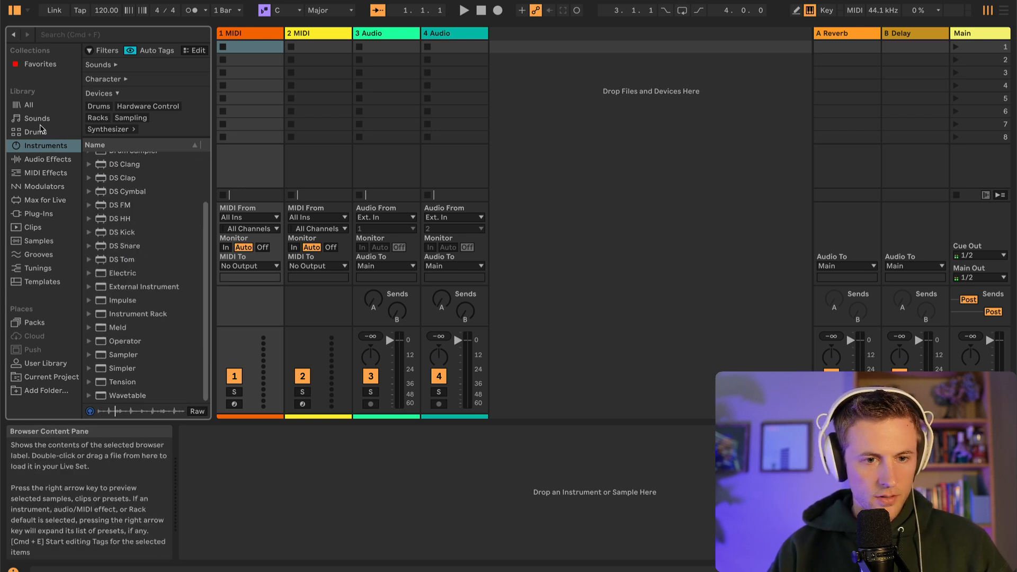
Return to the Drums library and preview further kits, from the 606 Core Kit down to the Cashon Kit
click(40, 120)
click(43, 134)
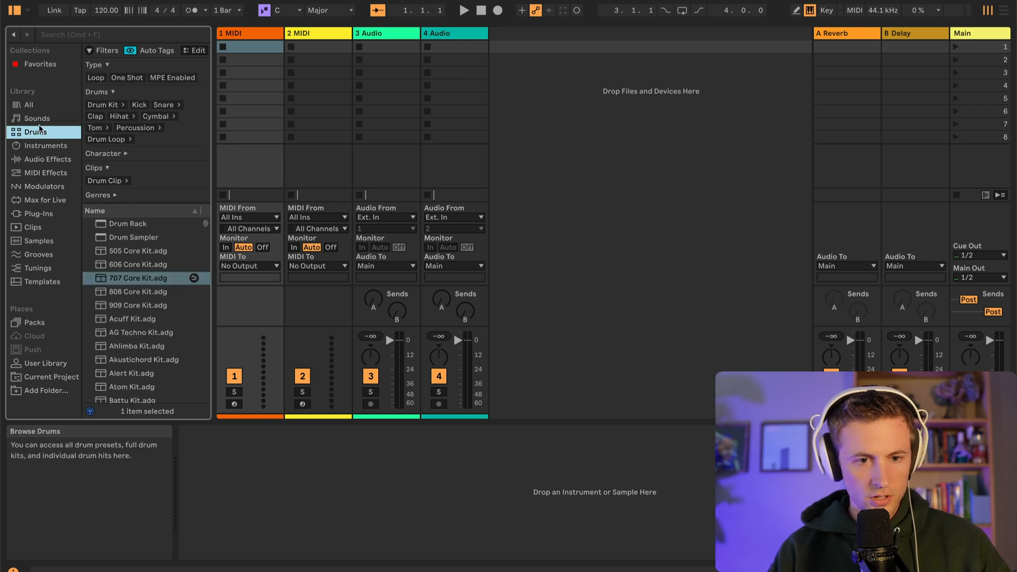
click(137, 266)
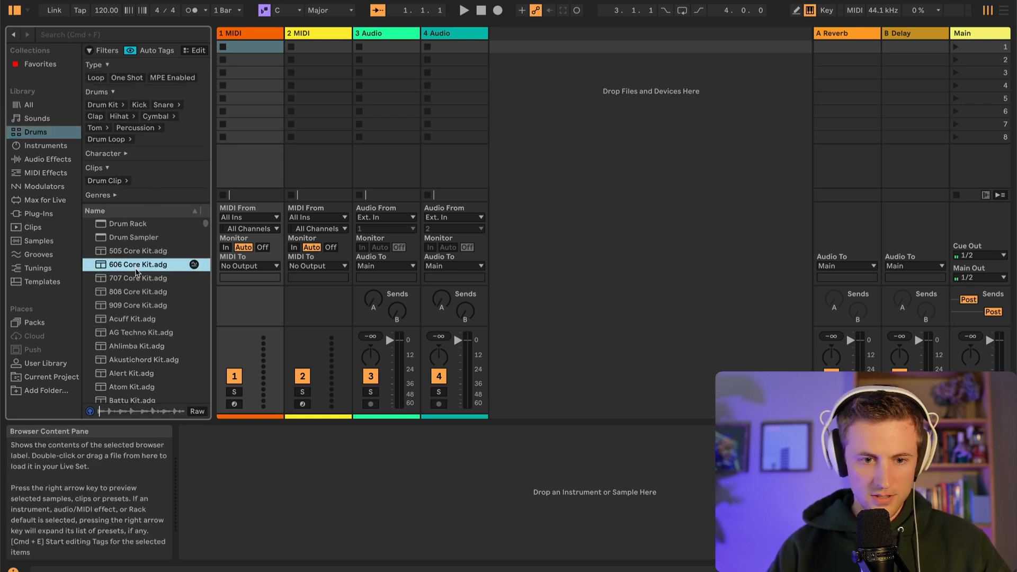
scroll(134, 317, down, 3)
click(135, 302)
scroll(136, 305, down, 2)
click(136, 306)
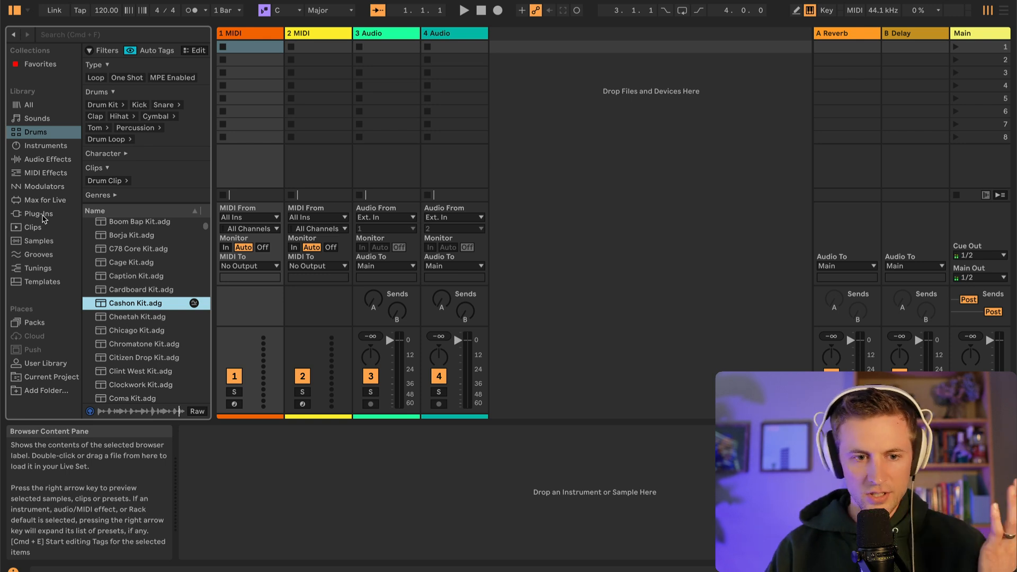
Look through the devices available in the Audio Effects and MIDI Effects libraries
click(47, 159)
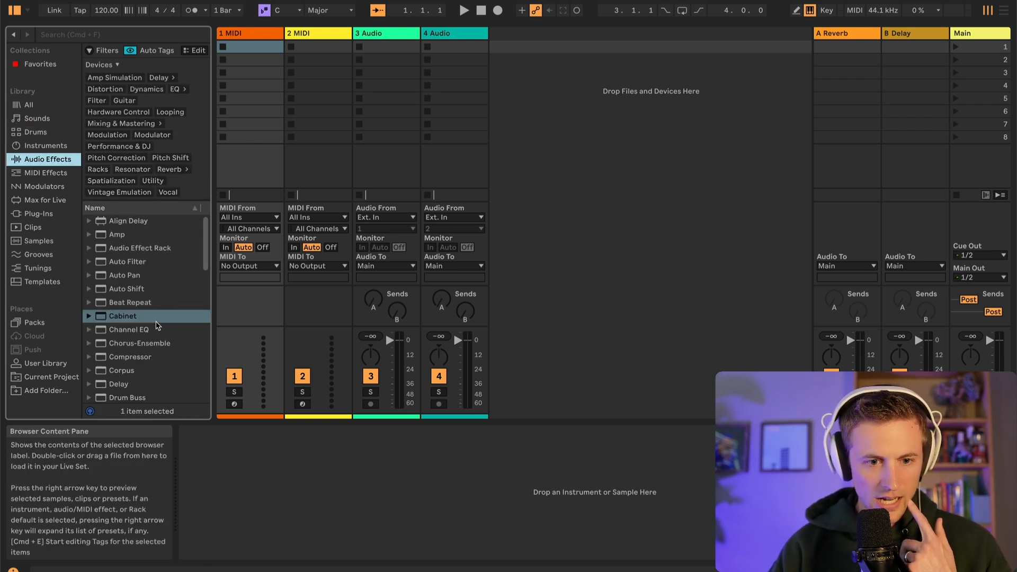
scroll(155, 338, down, 10)
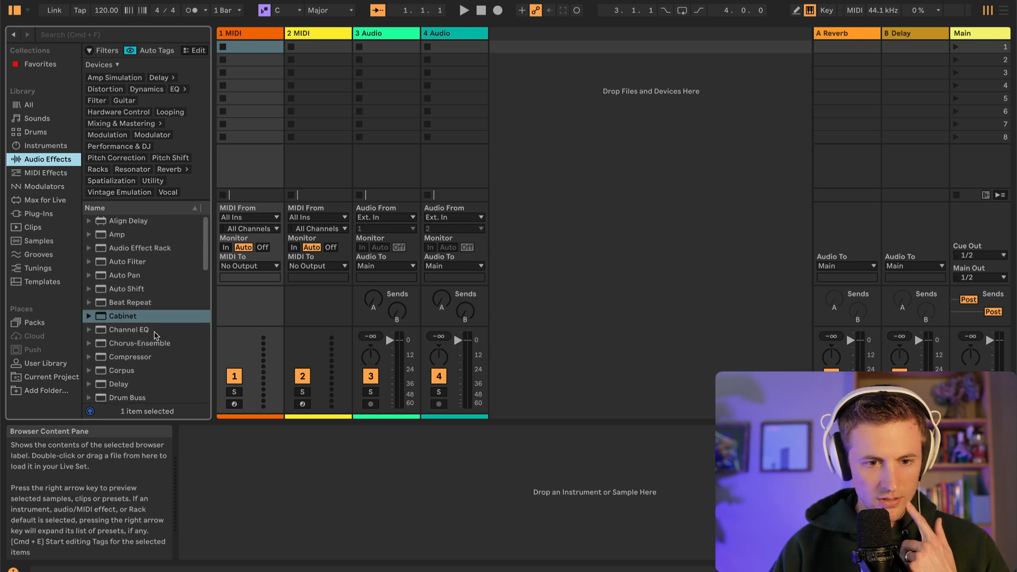
click(46, 173)
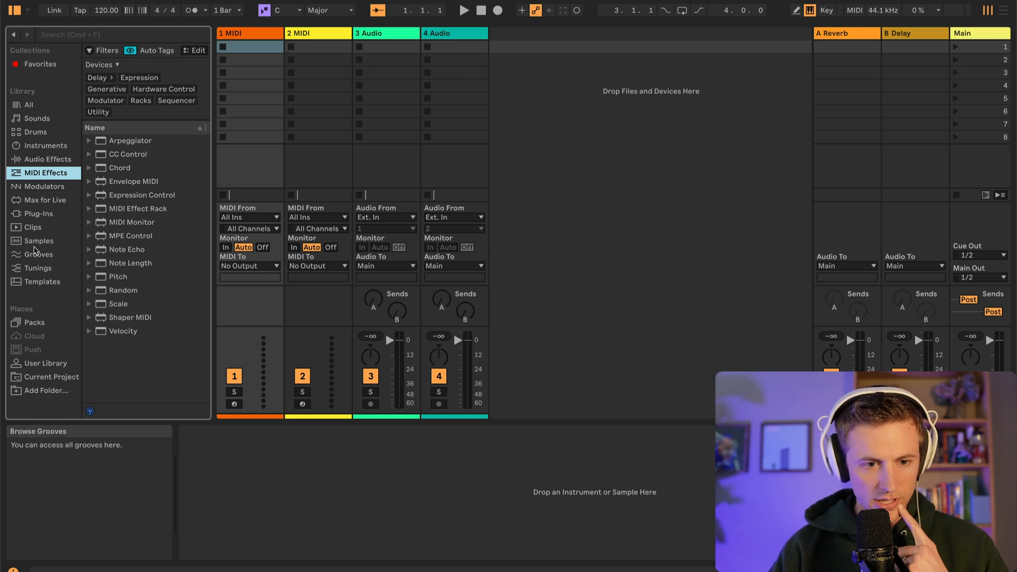
Preview the 808 Heavy E and 808 Huge G samples in the Samples library
click(39, 242)
click(130, 280)
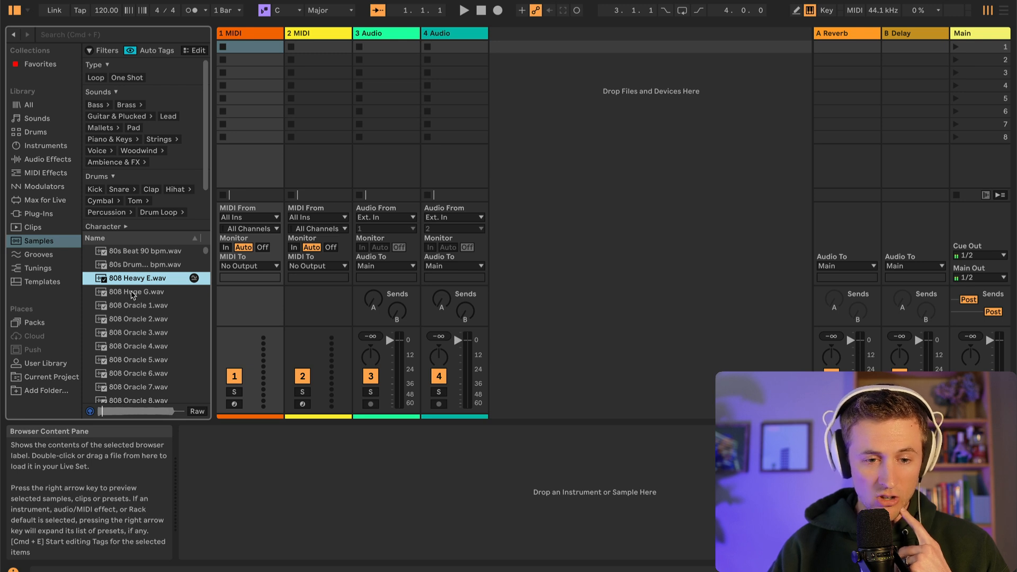
click(134, 293)
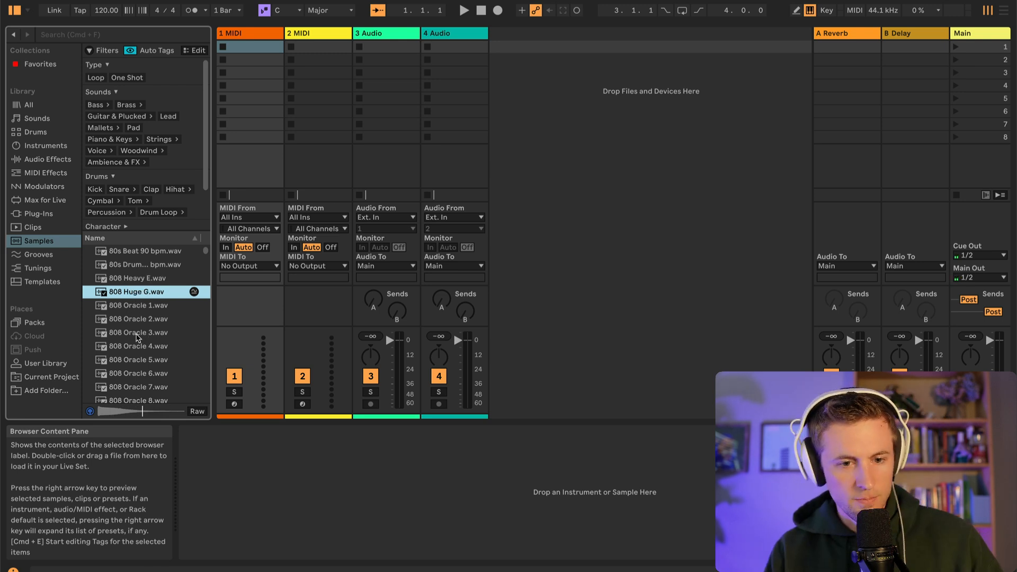
Preview a range of grooves in the Grooves library, including 2 Step, Bolero, Cha-Cha and Funk patterns
click(38, 254)
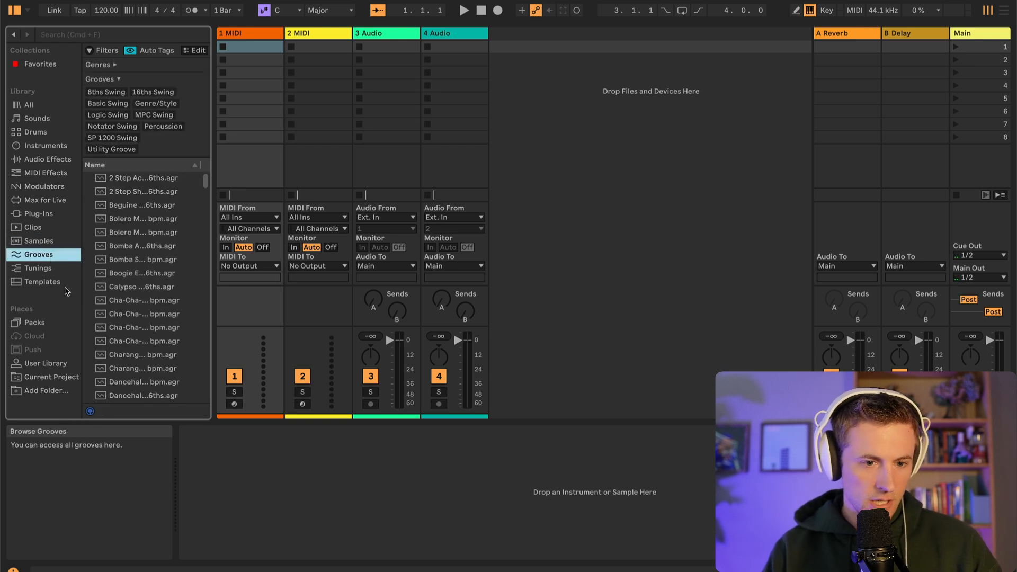
click(137, 194)
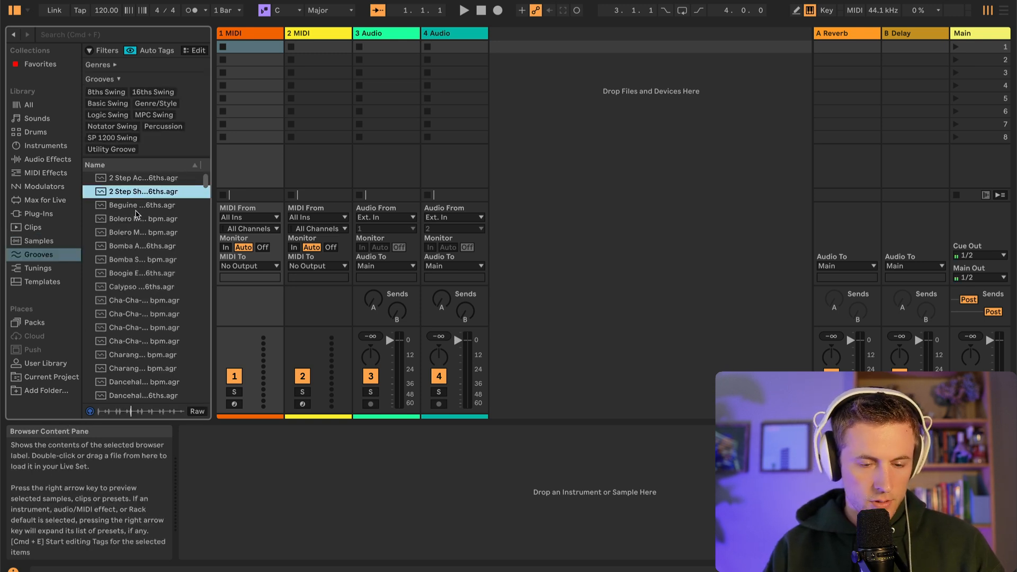
click(139, 219)
click(139, 234)
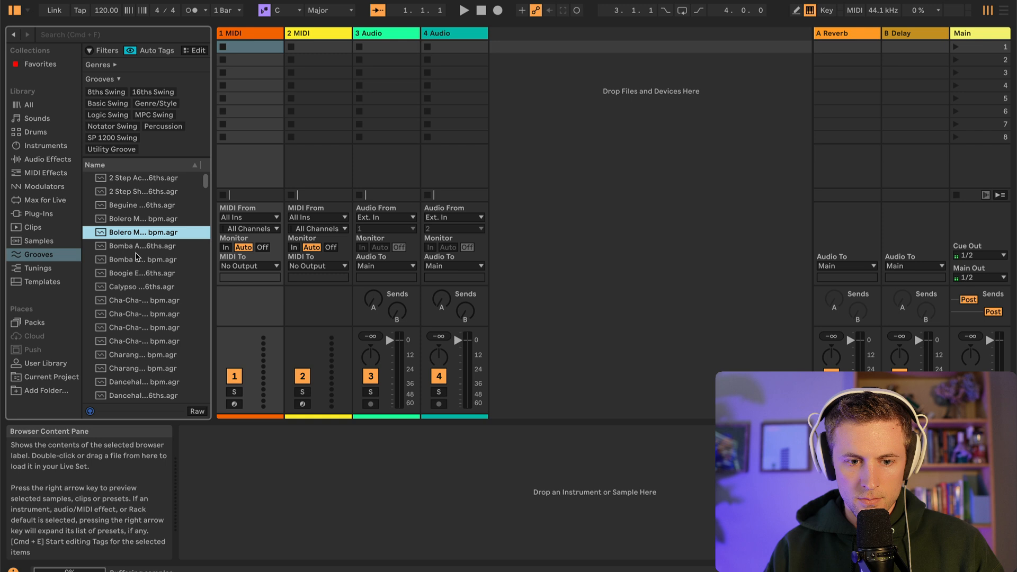
click(129, 315)
click(142, 369)
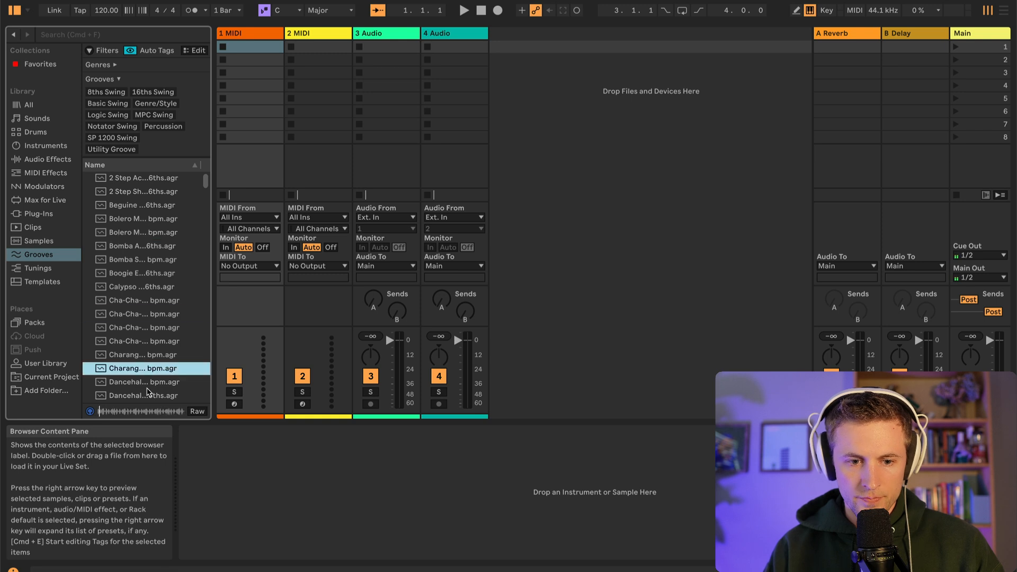
scroll(148, 388, down, 6)
click(137, 288)
scroll(144, 349, up, 2)
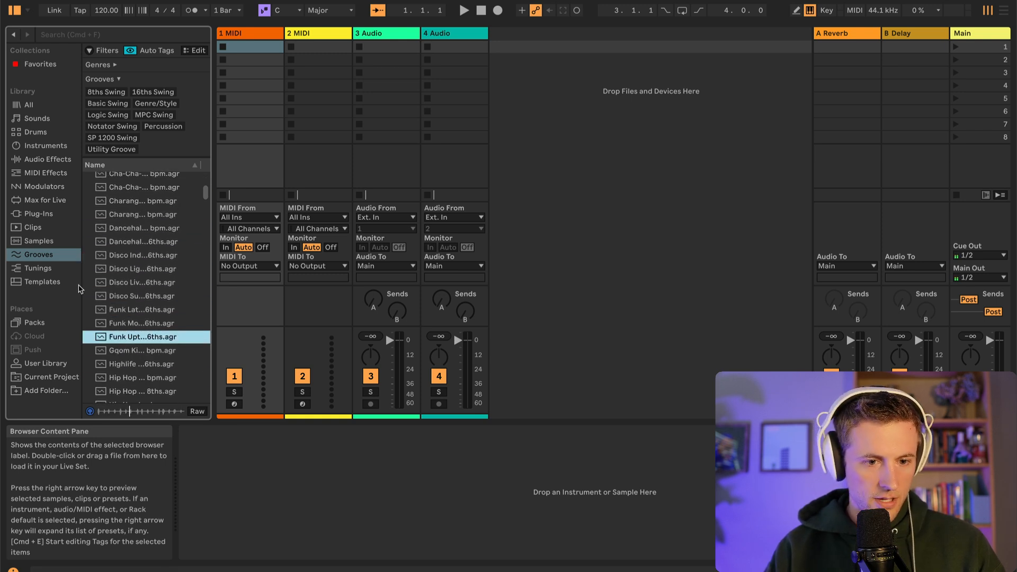
Browse the Tunings library and select the 72-EDO and Bayati-Saba-all tunings to examine them
click(38, 268)
click(129, 226)
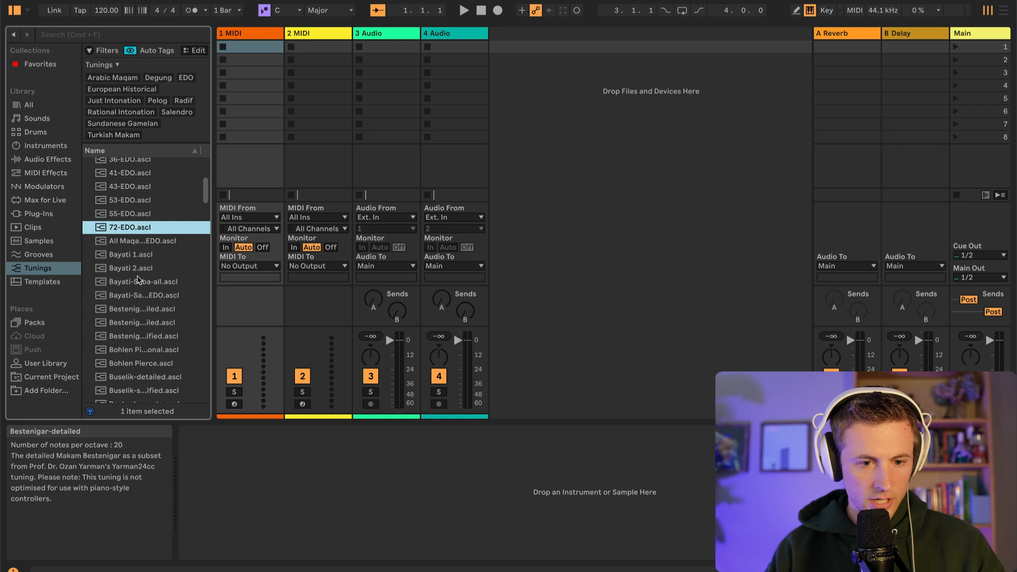
click(138, 282)
scroll(123, 345, down, 3)
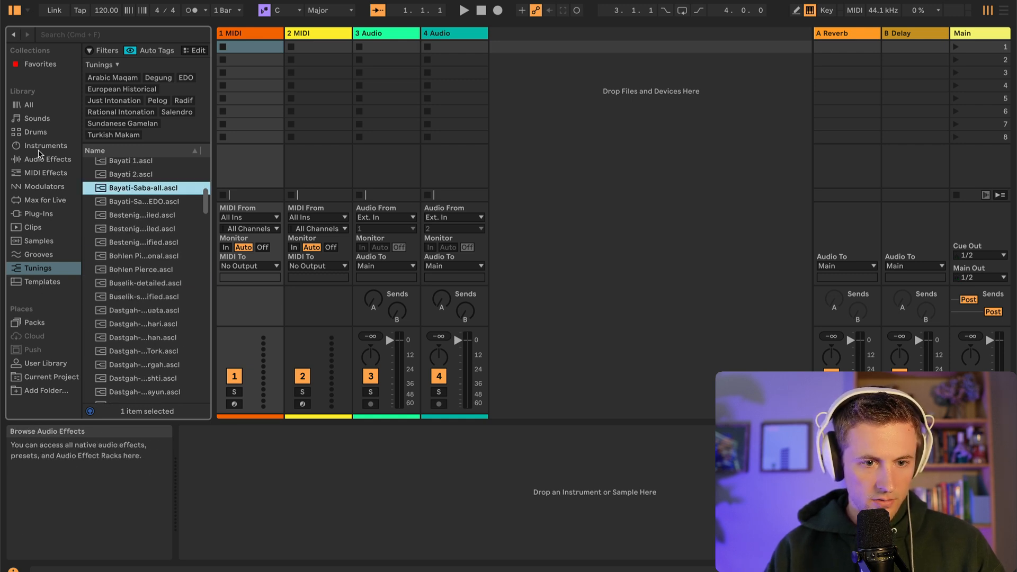
Preview the preset inside the DS Snare instrument, and collapse its preset list
click(43, 145)
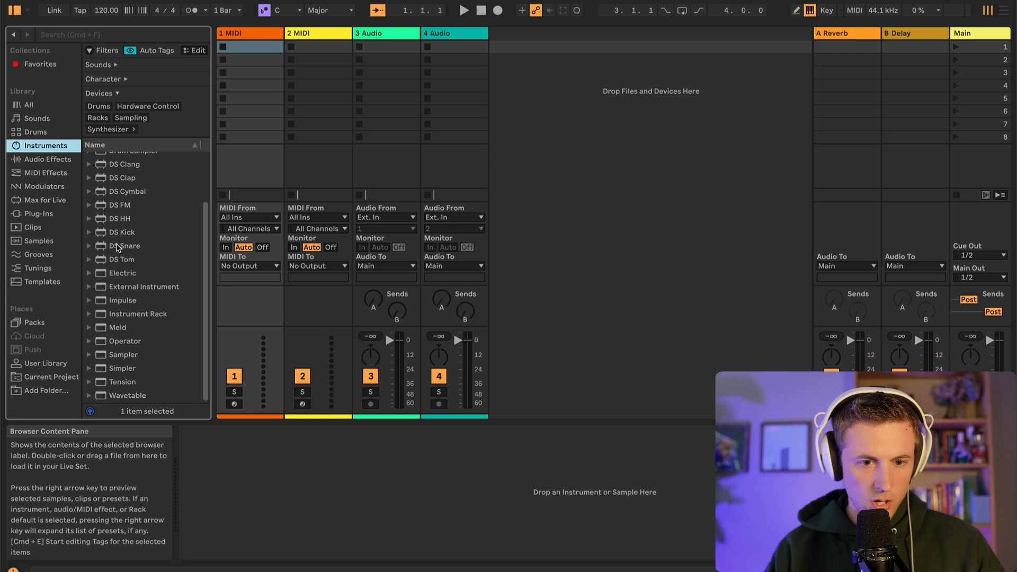
click(89, 247)
key(Down)
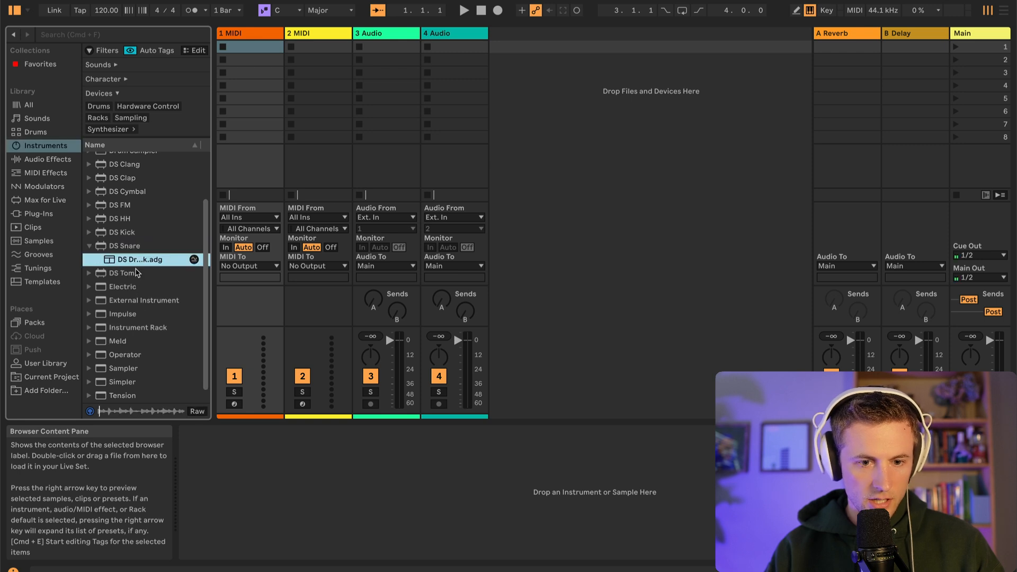
key(Left)
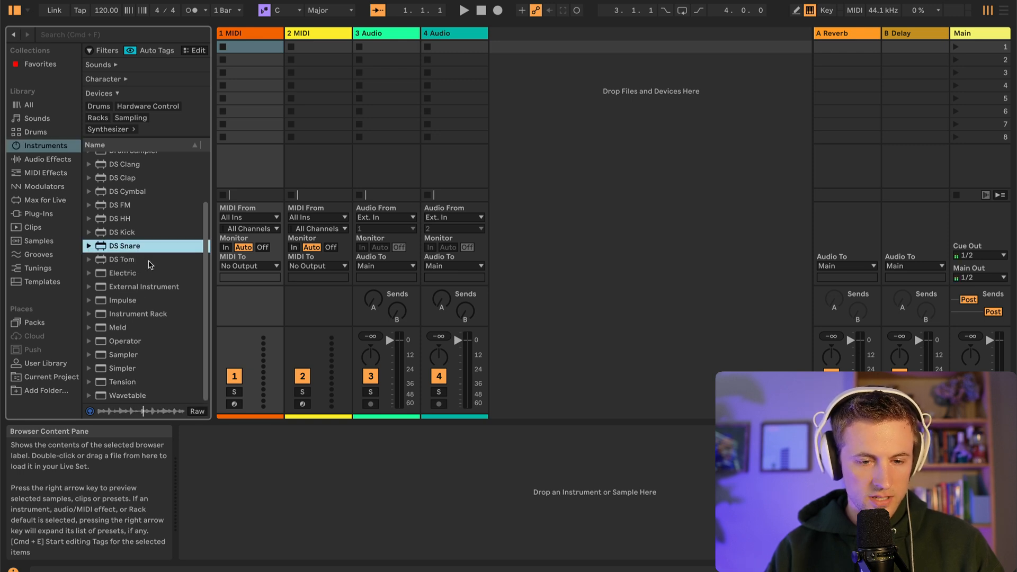
Preview the first preset inside the DS Kick instrument, and collapse its preset list
click(139, 233)
click(90, 232)
click(120, 249)
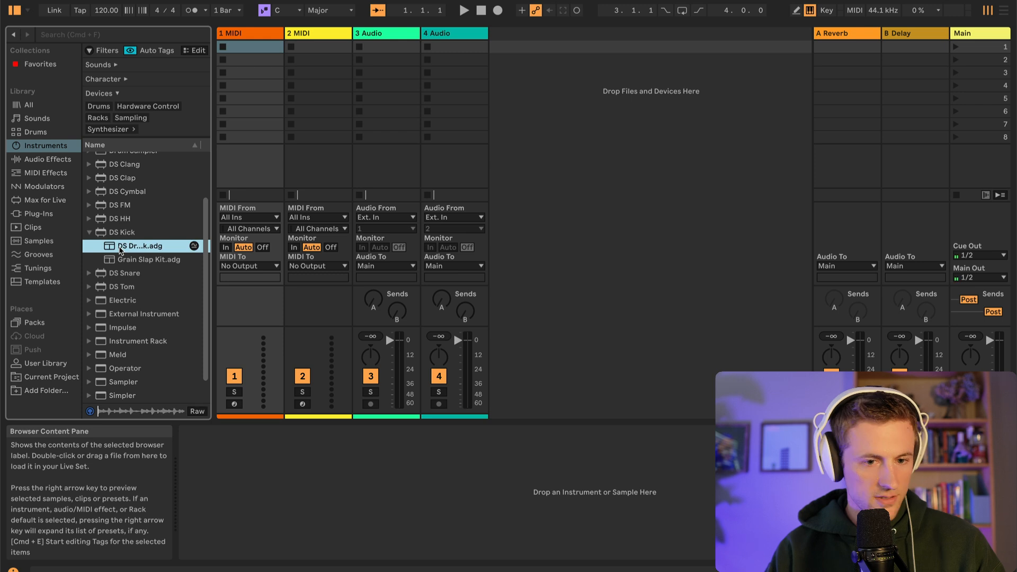
key(Left)
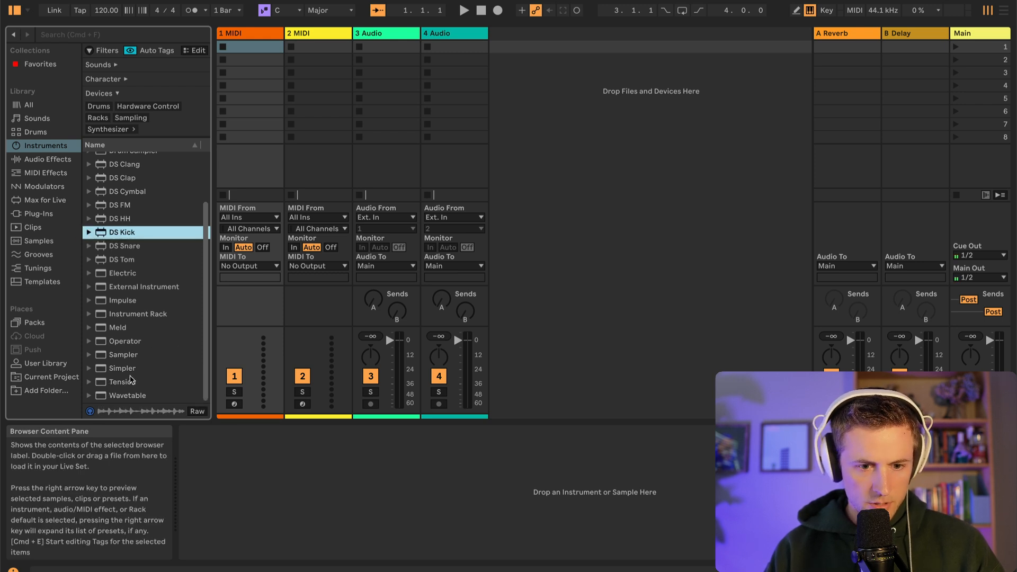
Preview the 505, 606, 707 and 808 Core Kit presets and 808 Drifter in the Instrument Rack library
click(125, 314)
click(90, 314)
scroll(122, 333, down, 2)
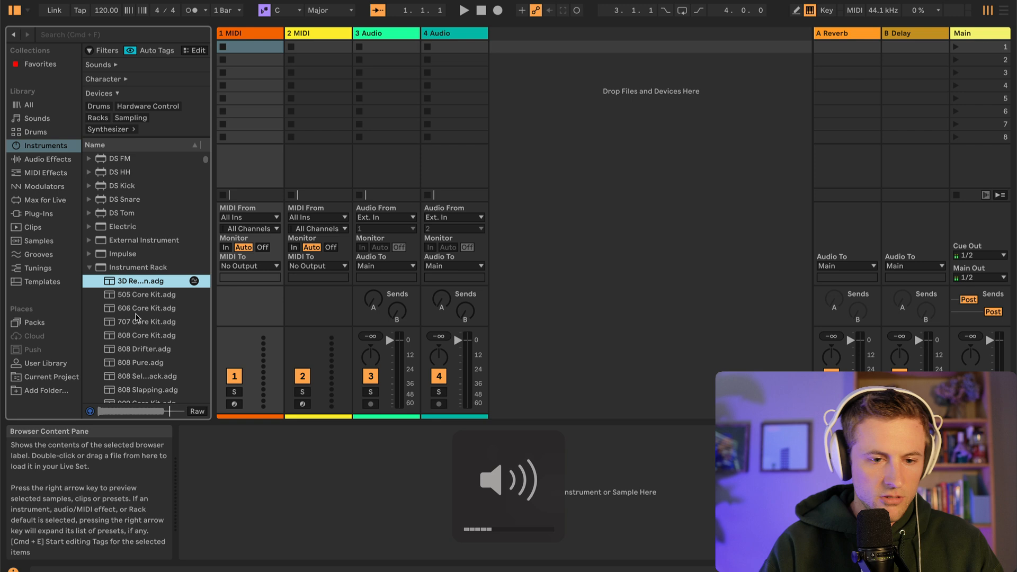
click(143, 306)
key(Up)
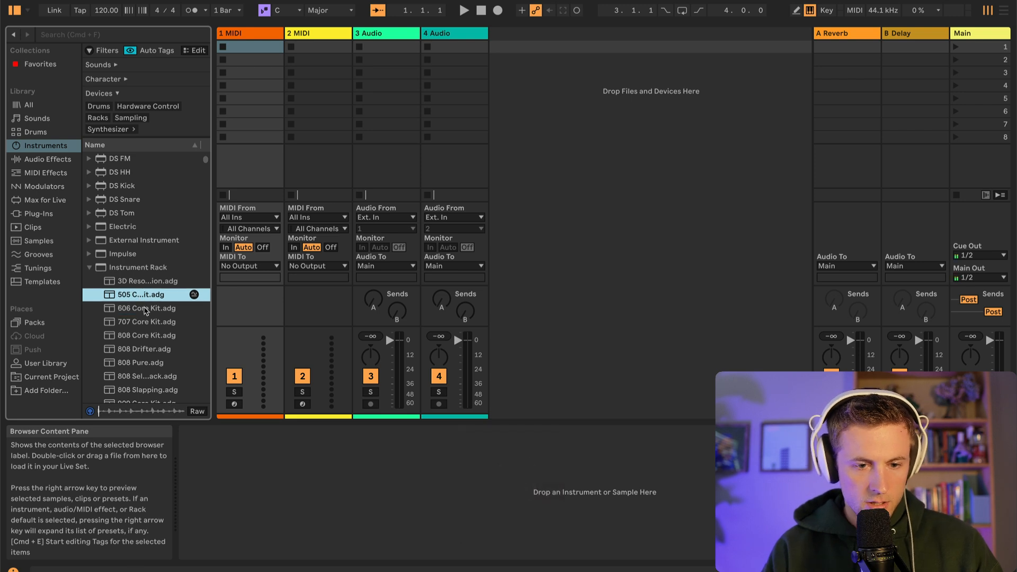
click(143, 324)
click(137, 336)
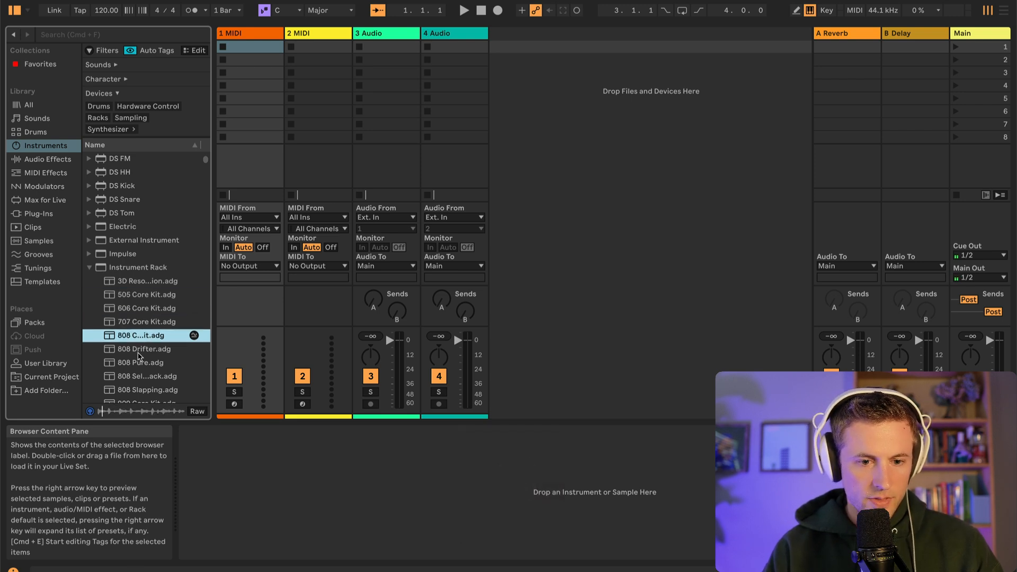
click(138, 351)
Preview the remaining 808 presets in the Instrument Rack library, including 808 Slapping and 808 Pure
scroll(141, 374, down, 4)
click(137, 313)
click(138, 339)
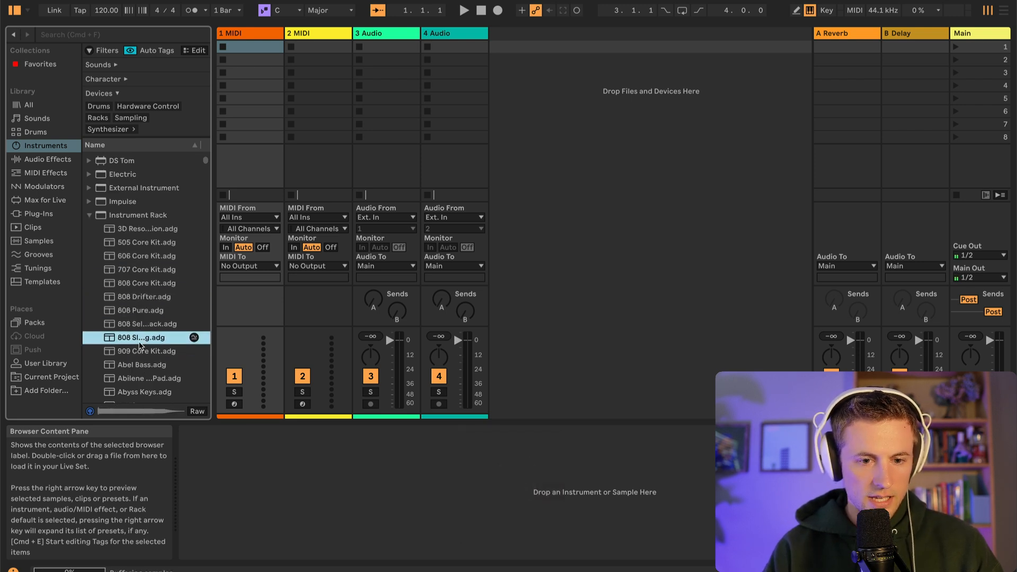
click(134, 328)
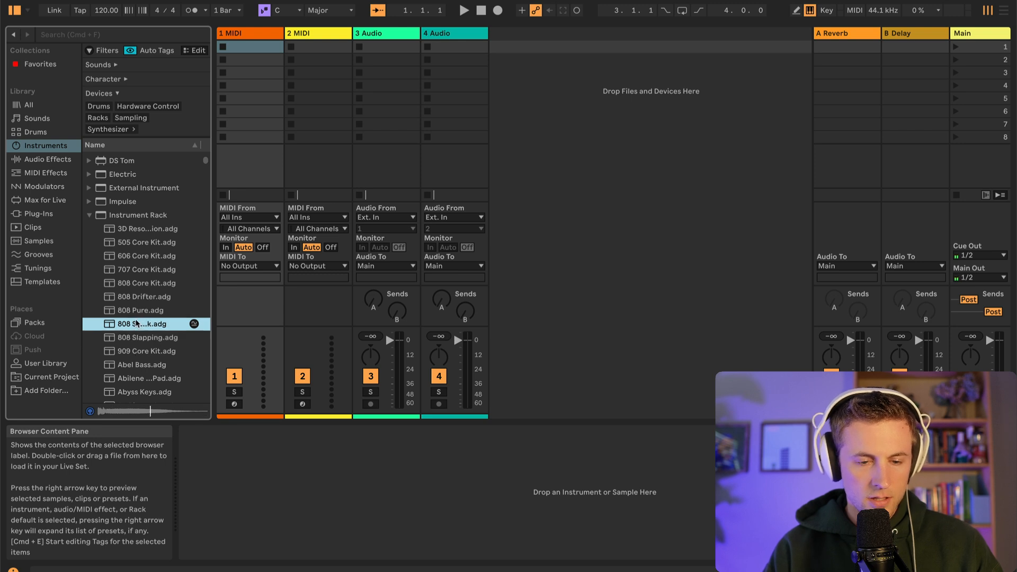
click(140, 311)
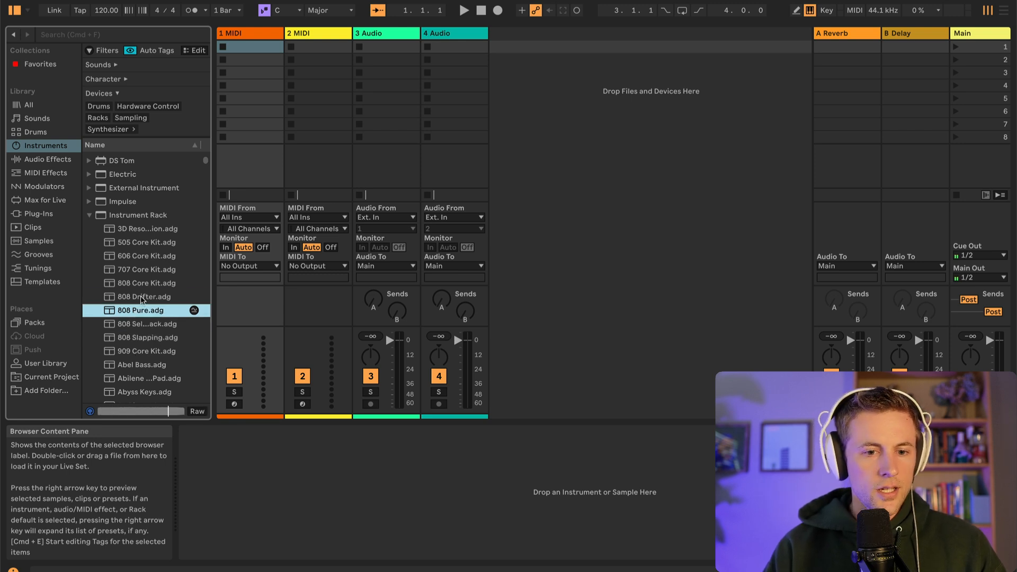
key(Up)
click(146, 314)
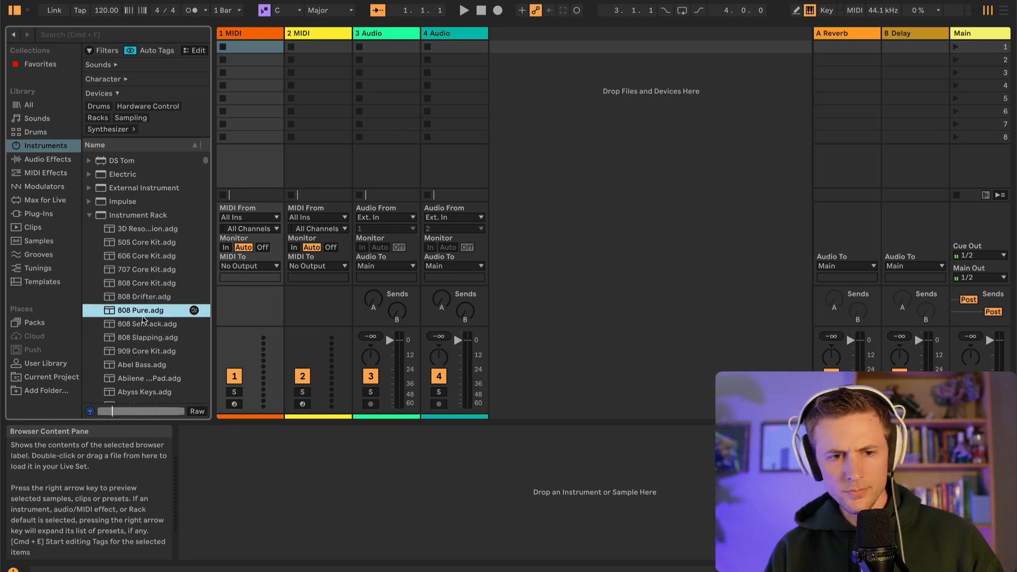
Preview the 909 Core Kit, Abel Bass and Abilene Pad presets in the Instrument Rack library
scroll(147, 315, down, 1)
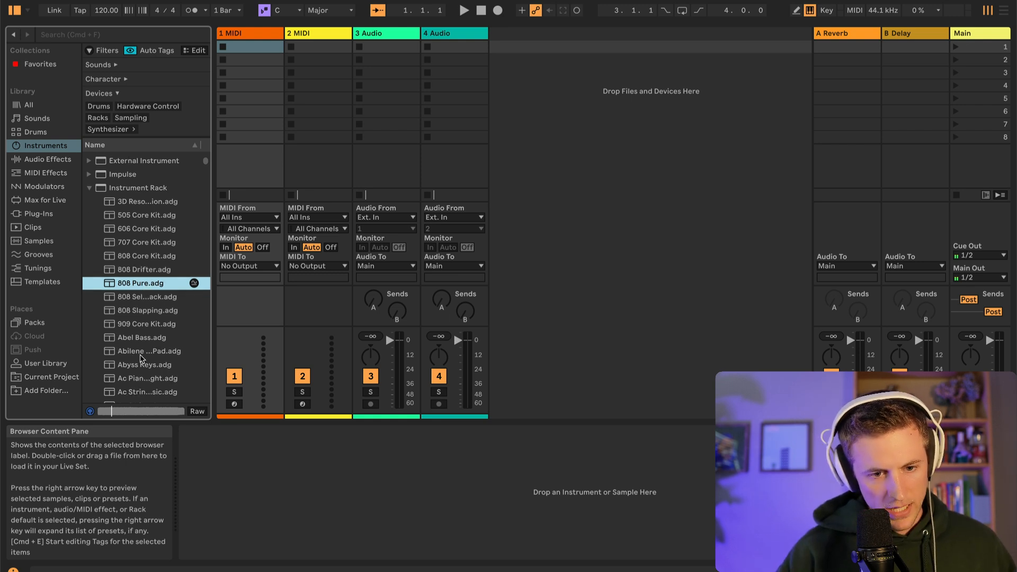
click(144, 327)
click(147, 341)
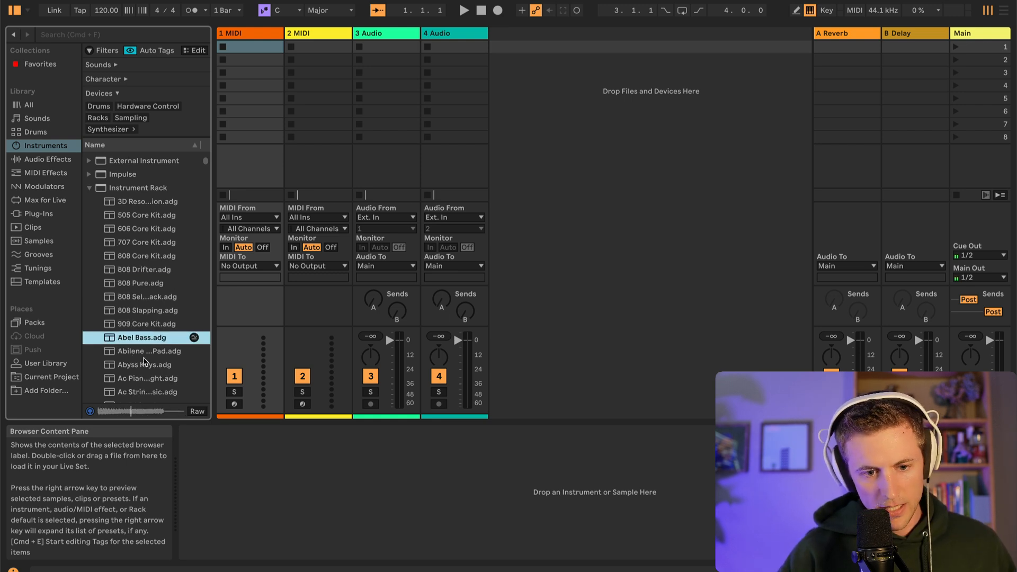
click(145, 353)
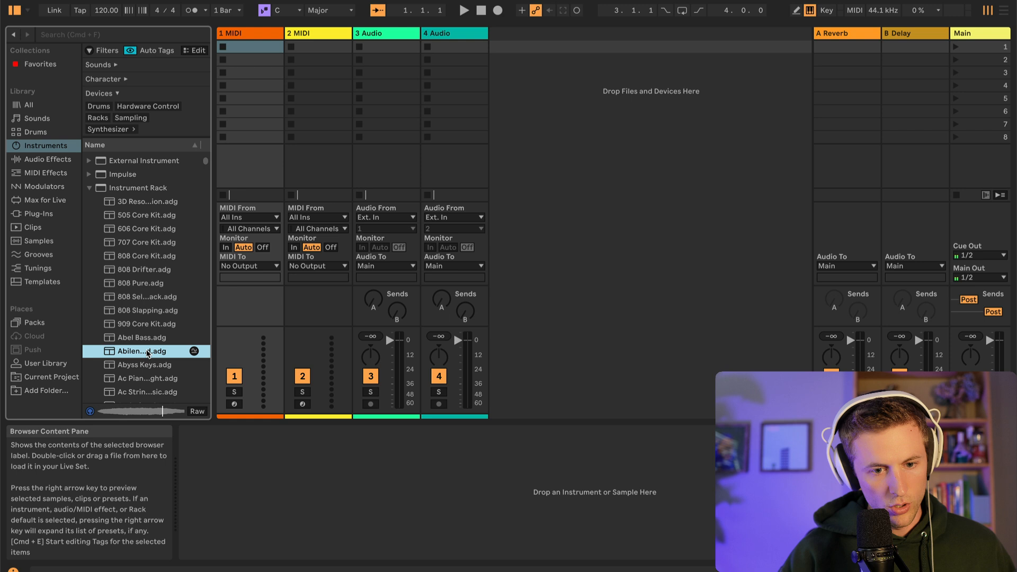
click(145, 341)
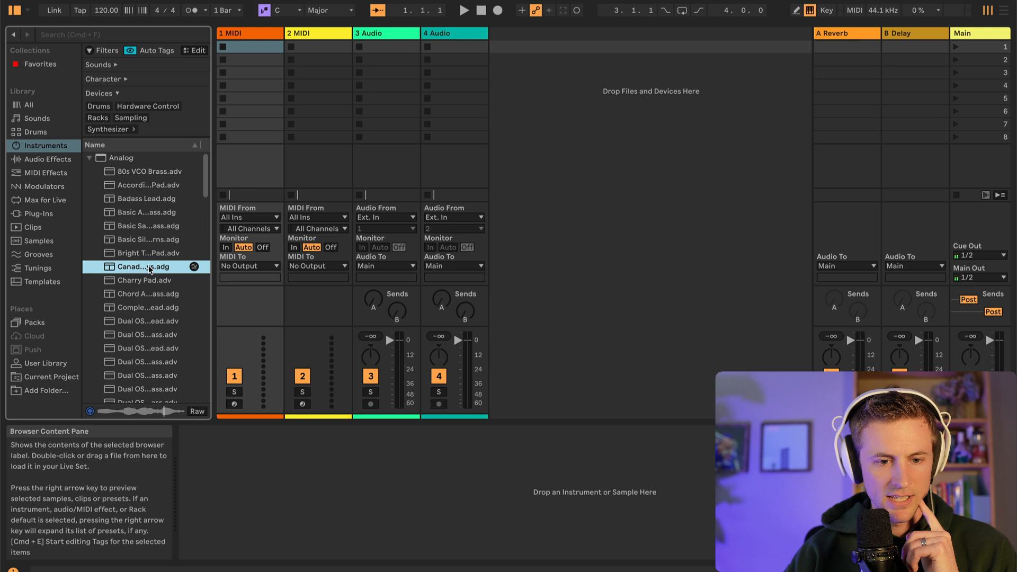
Load the Canadian Keys preset from the Analog instruments onto the 1 MIDI track, and select its first clip slot
mouse_move(212, 243)
mouse_down()
mouse_move(236, 242)
mouse_move(212, 242)
mouse_up()
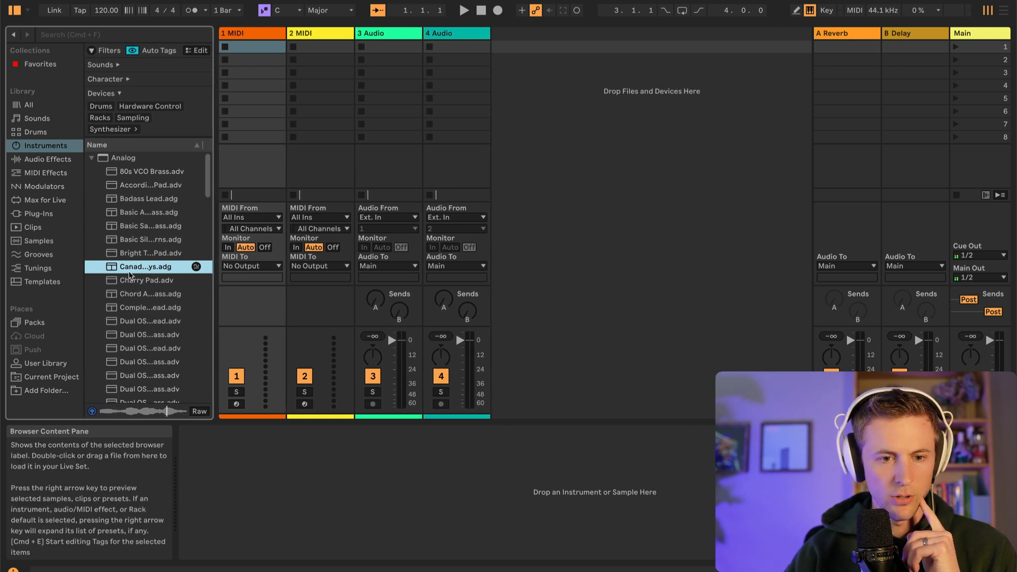
click(130, 270)
drag(279, 178, 284, 65)
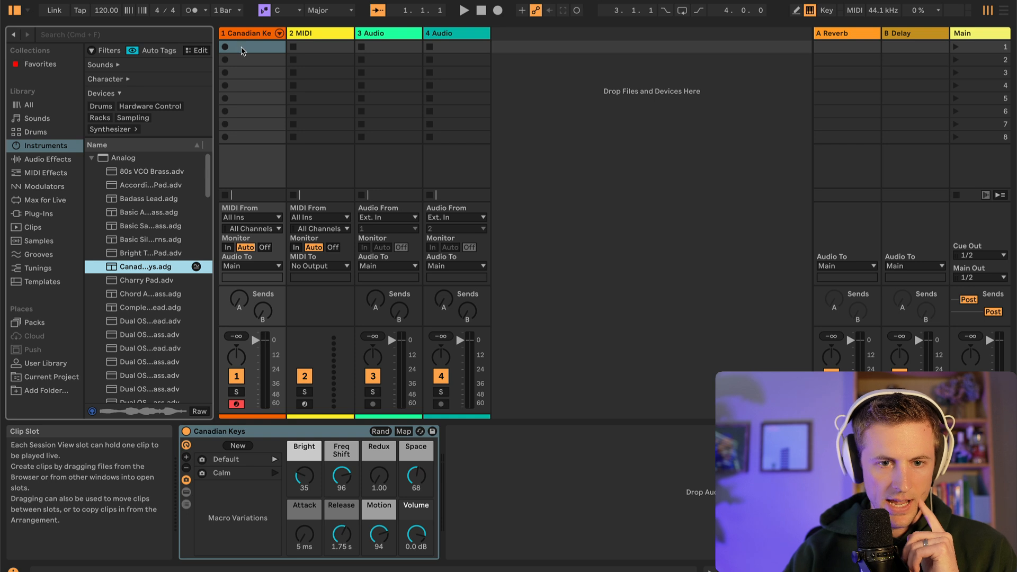
click(260, 48)
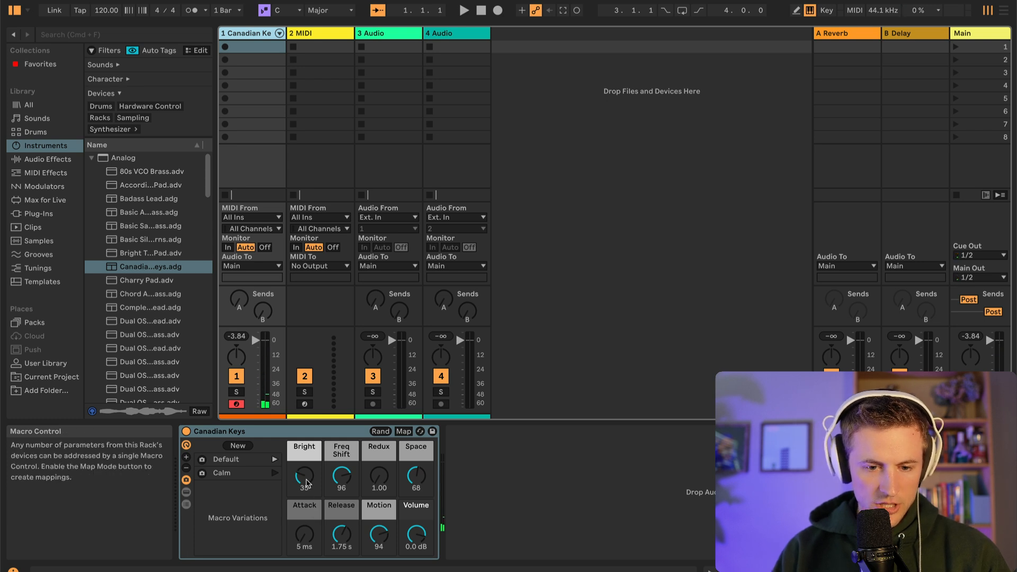
Adjust the Canadian Keys macros to Bright 36, Freq Shift 74, Redux 2.94, Space 97, Attack 17 ms and Release 3.12 s
drag(306, 485, 305, 480)
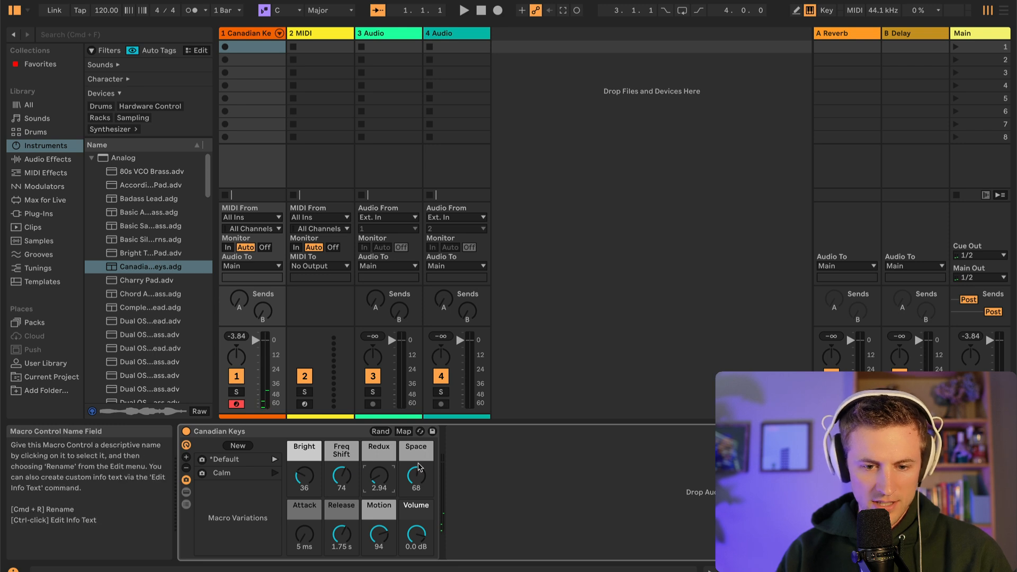
drag(418, 468, 419, 443)
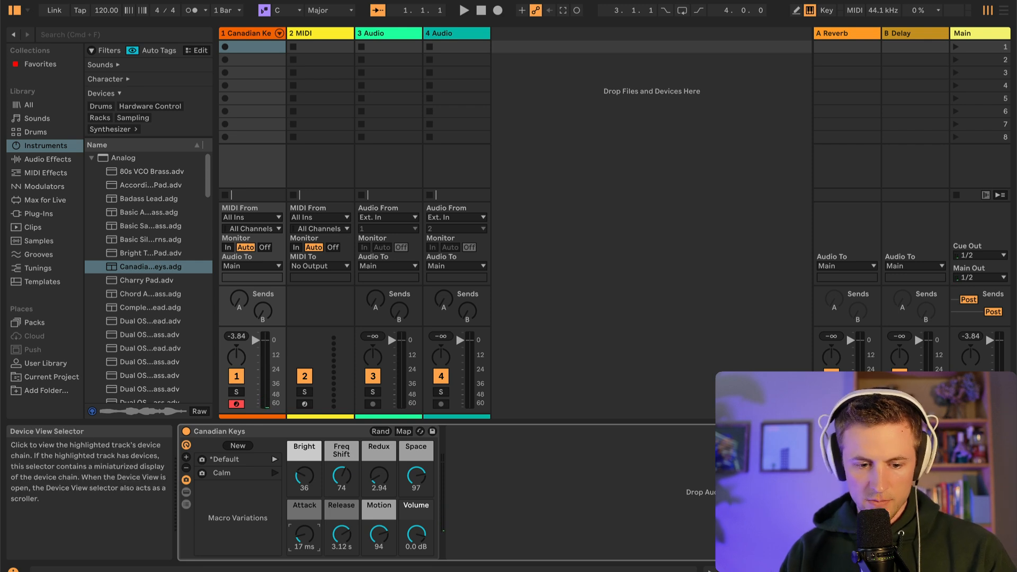
Show the Clip View, start playback and record a short Canadian Keys take into the arrangement
click(773, 569)
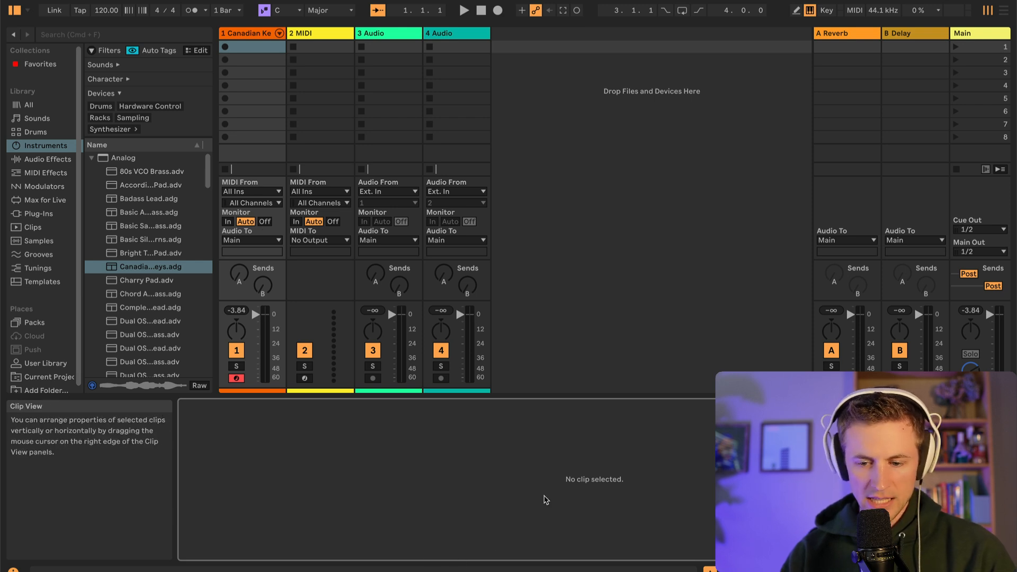
click(900, 568)
click(778, 568)
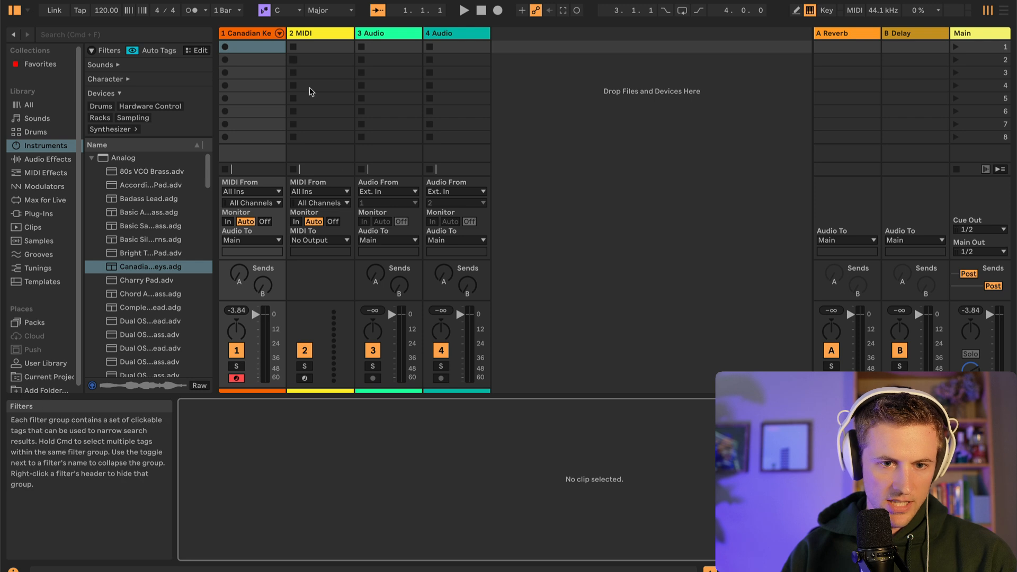
key(space)
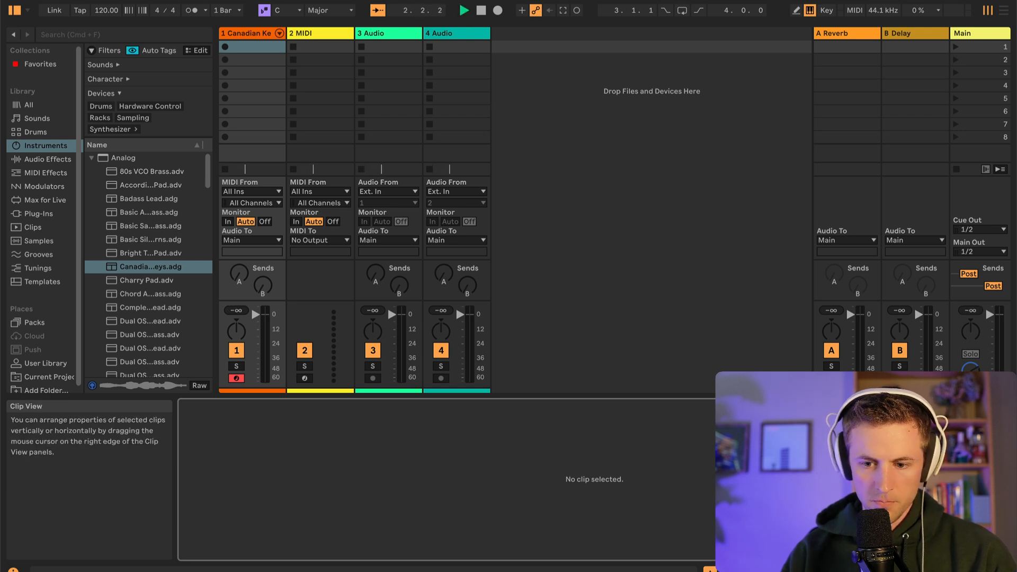
click(498, 10)
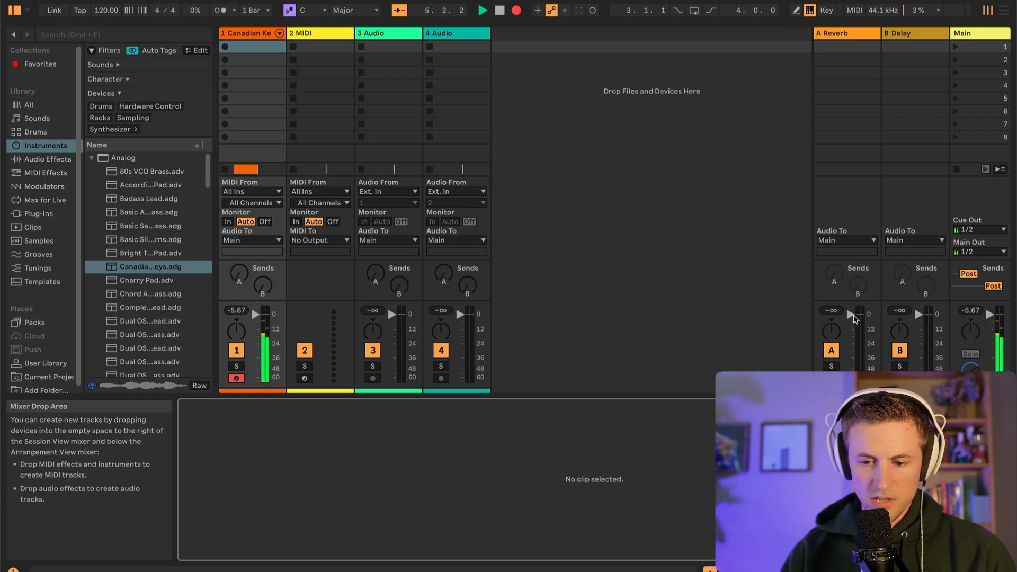
click(516, 10)
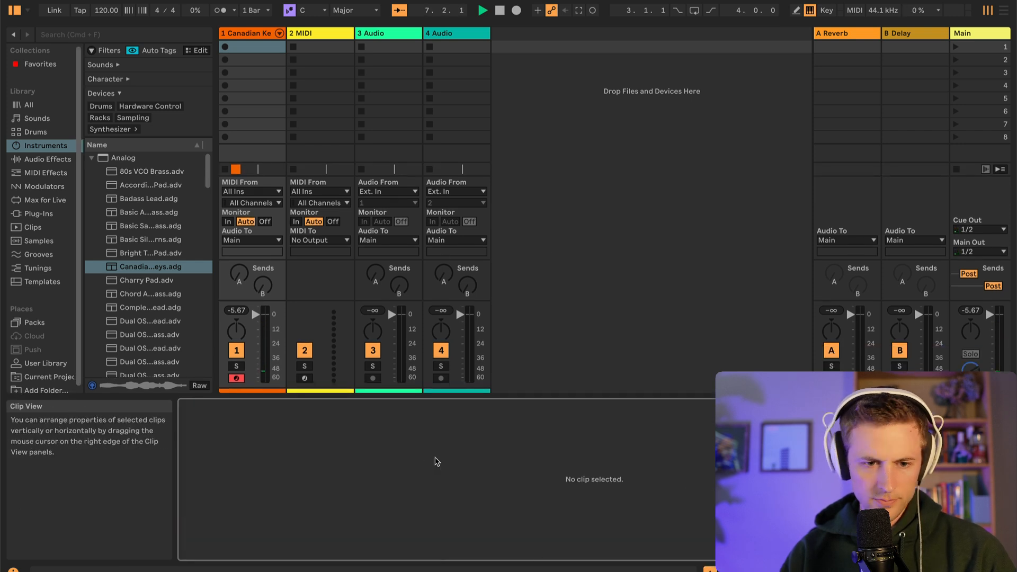
Open the Arrangement View, select the recorded Canadian Keys clip and examine its notes in the MIDI editor
click(1003, 10)
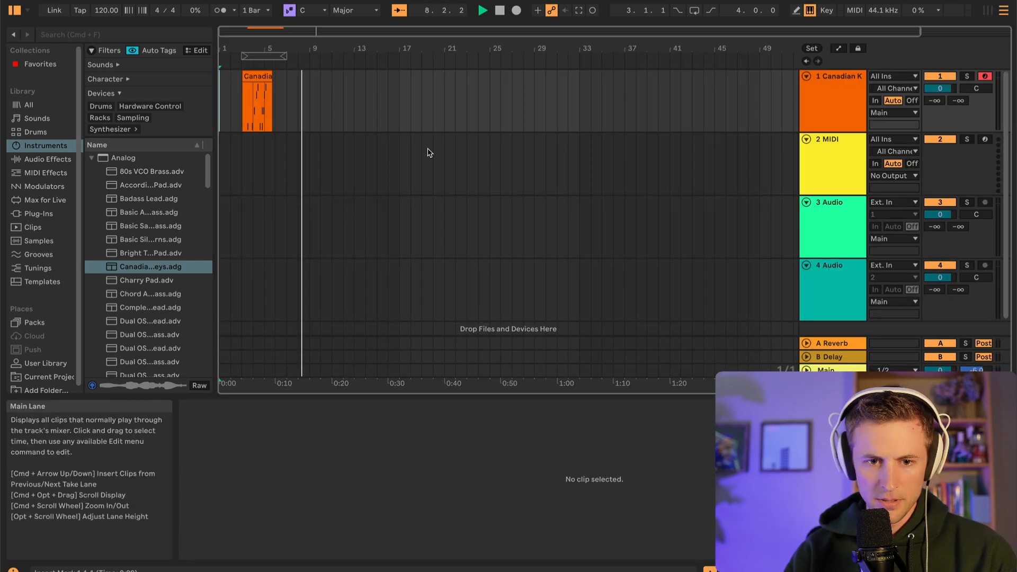
drag(310, 88, 275, 83)
click(290, 123)
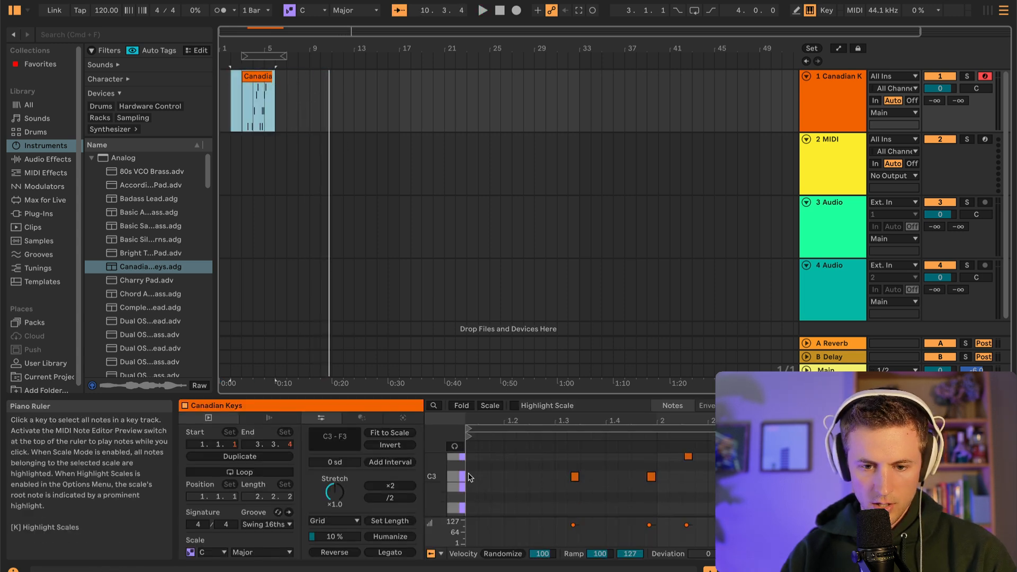
scroll(477, 477, up, 2)
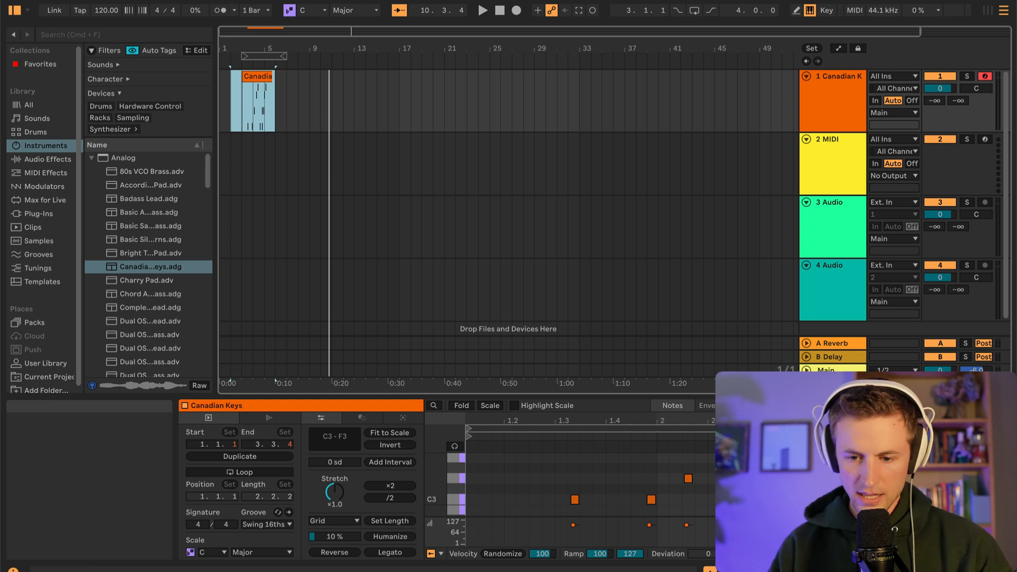
click(922, 569)
click(778, 569)
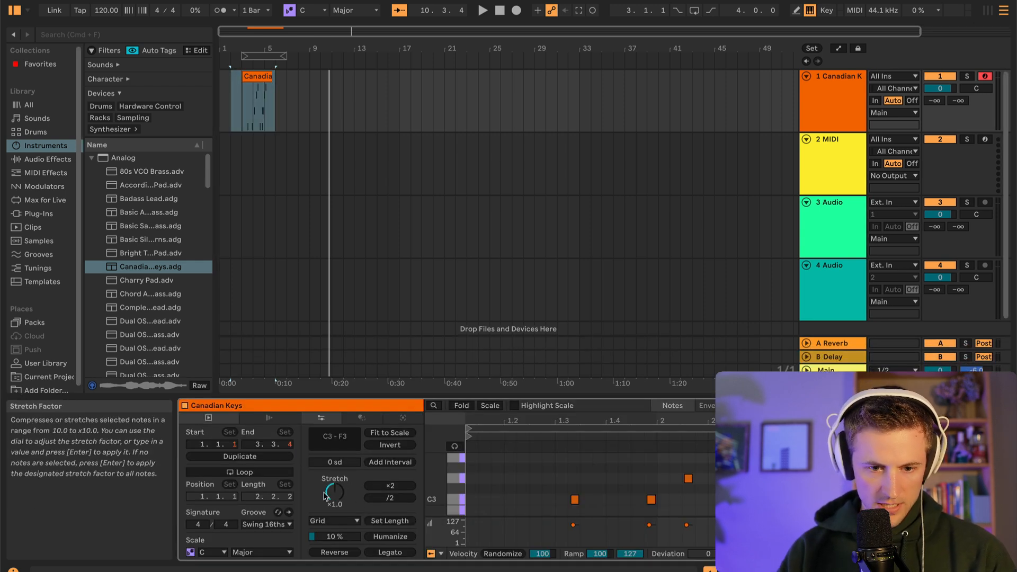
Compare the Canadian Keys clip in the Session View's first slot with the recorded clip in the Arrangement View
key(Tab)
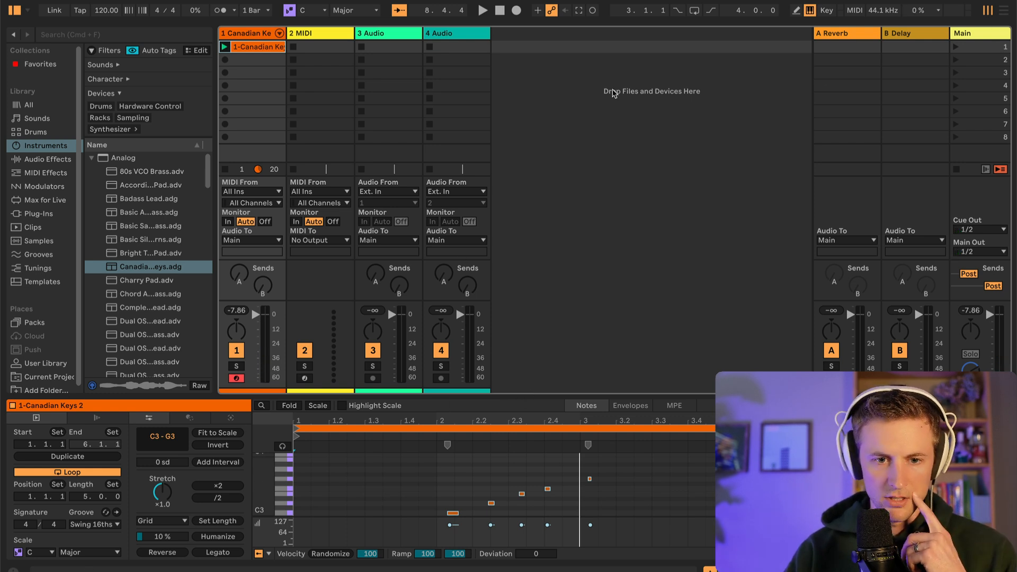
click(998, 11)
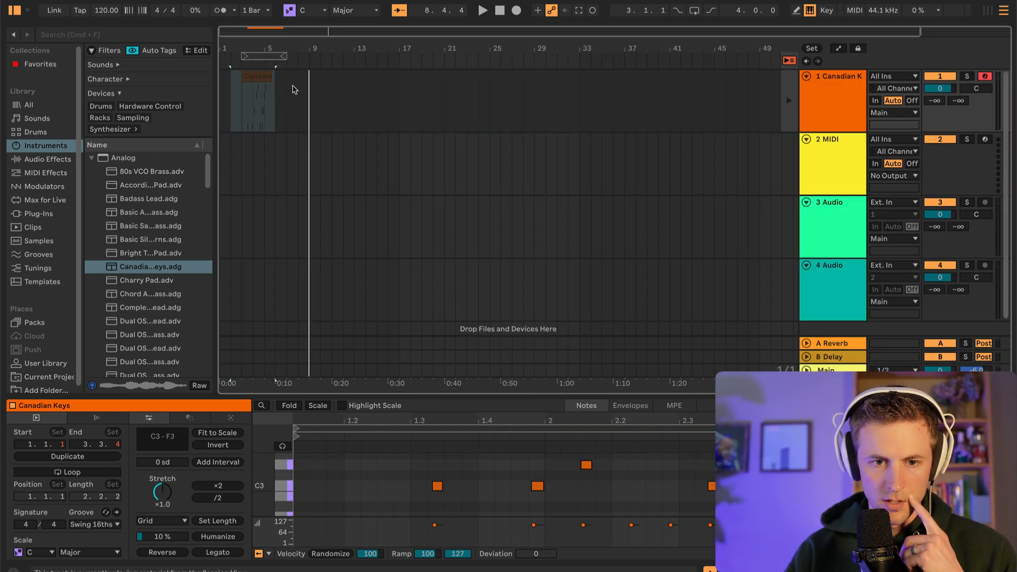
drag(298, 88, 236, 87)
click(319, 84)
click(233, 66)
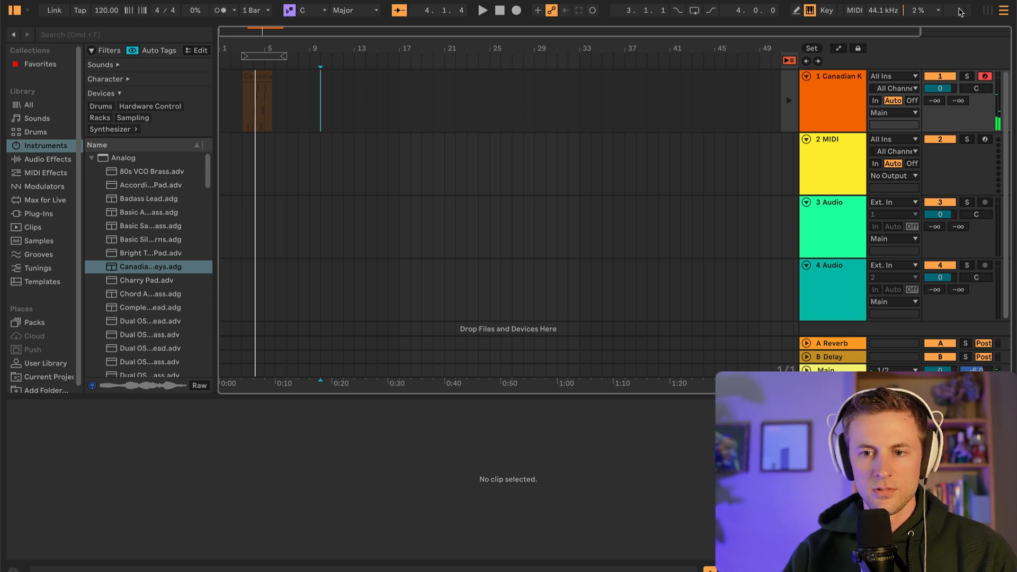
click(989, 12)
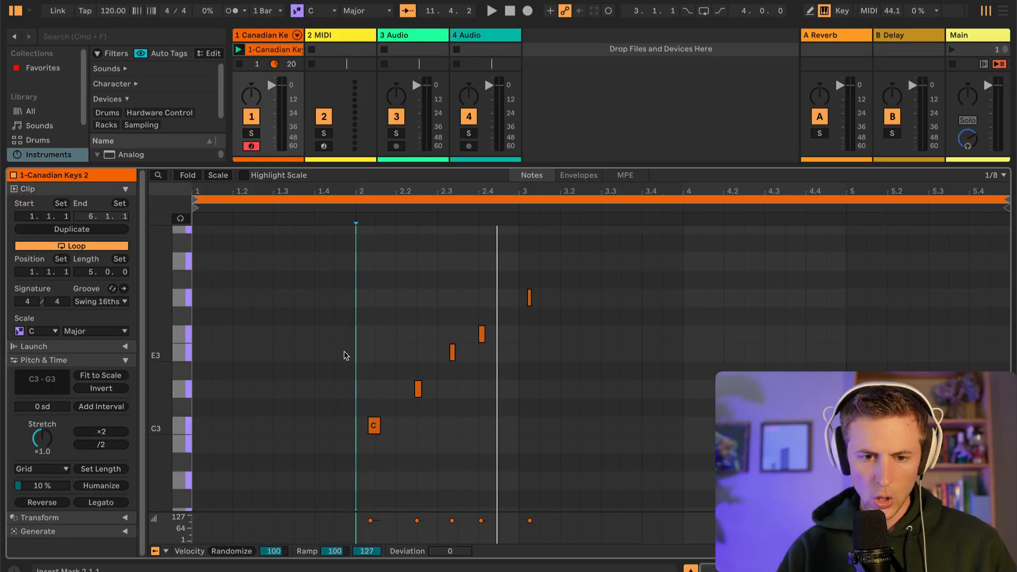
Set the note editor's fixed grid to 1/4 and add C1, D1 and E1 notes on the first beat of the Session clip
right_click(315, 370)
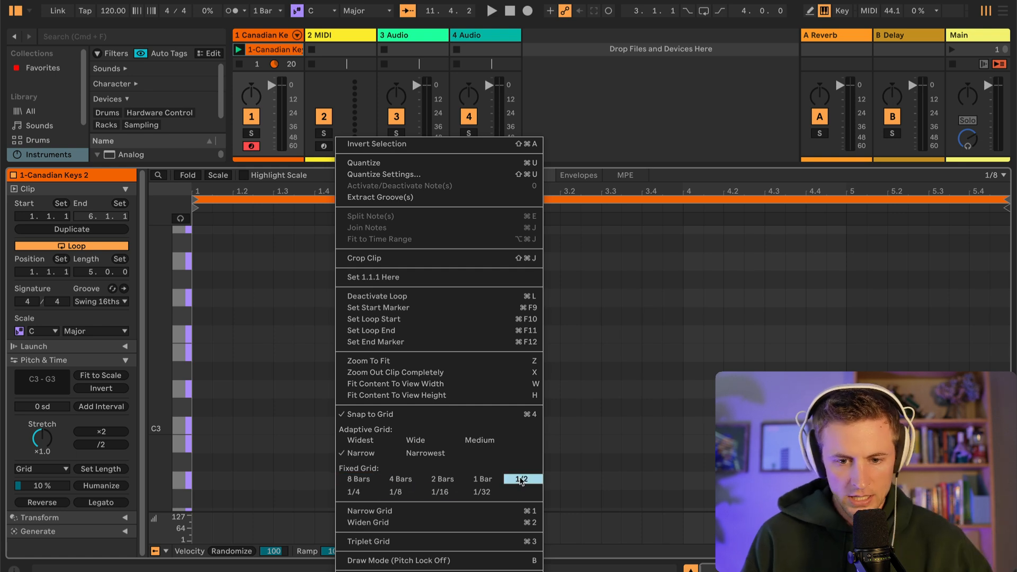
click(354, 492)
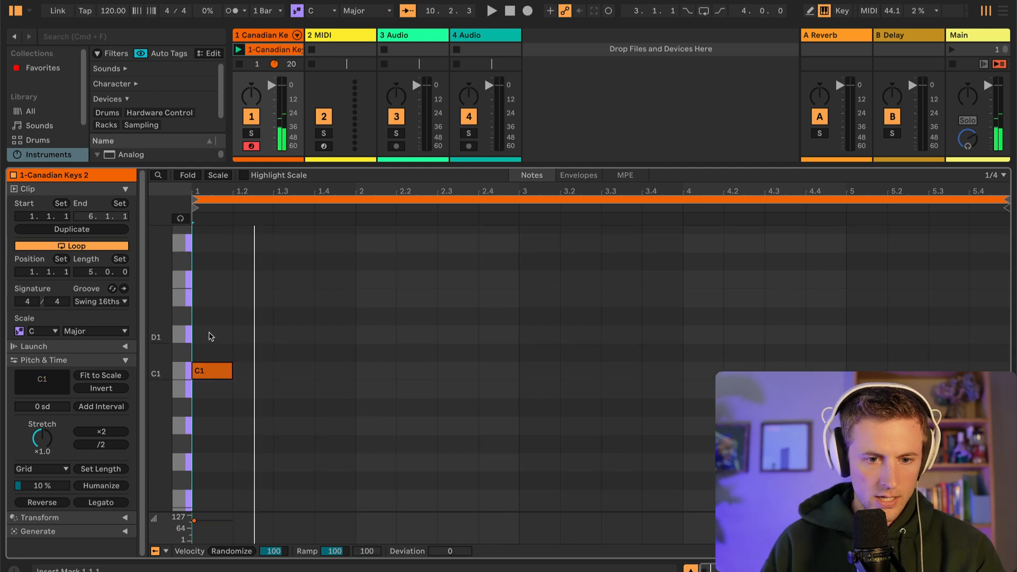
double_click(210, 334)
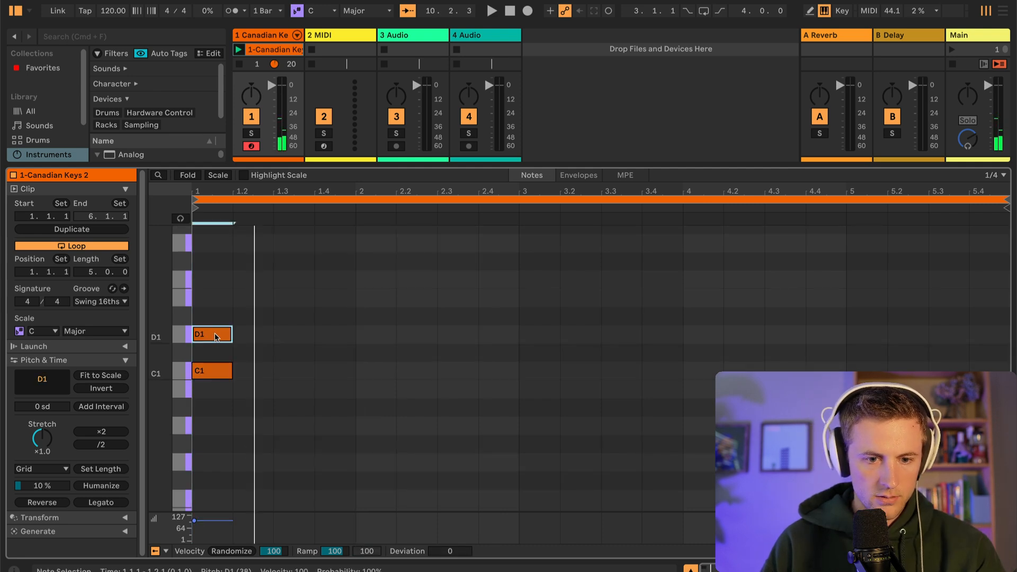
double_click(225, 300)
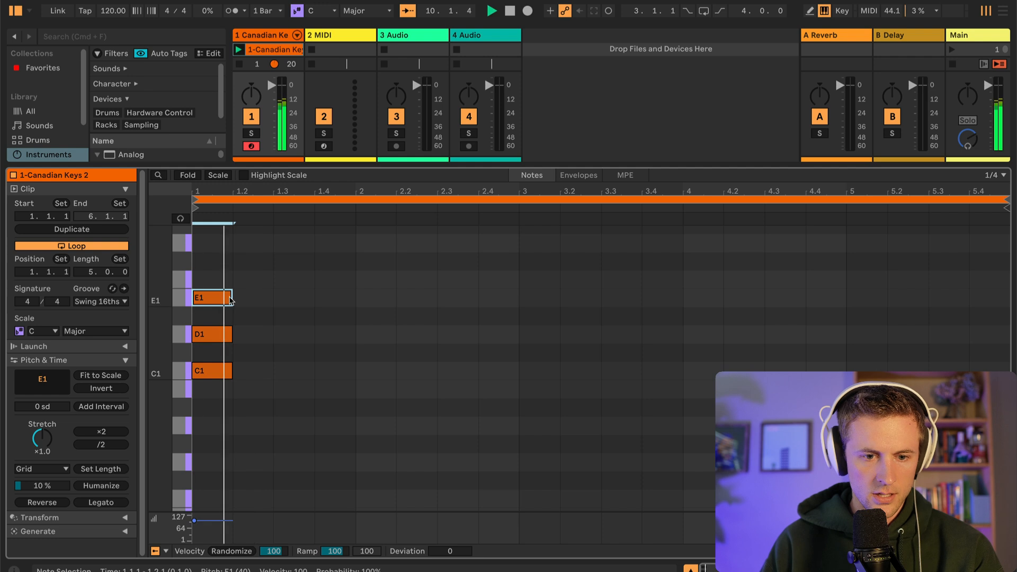
Delete the D1 note, add a G1 note on the first beat in its place, and play back the chord
scroll(271, 371, up, 2)
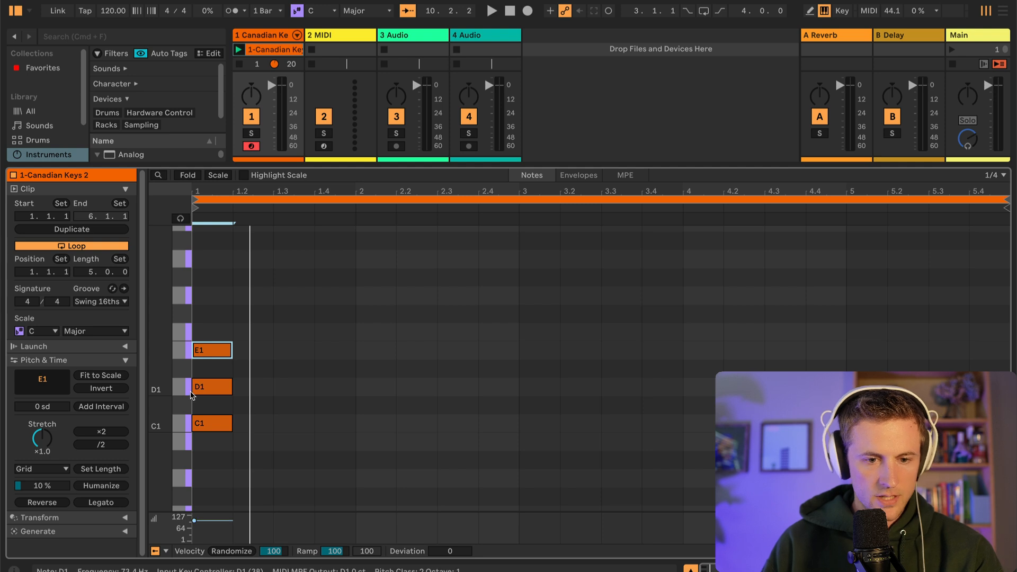
right_click(205, 390)
click(210, 393)
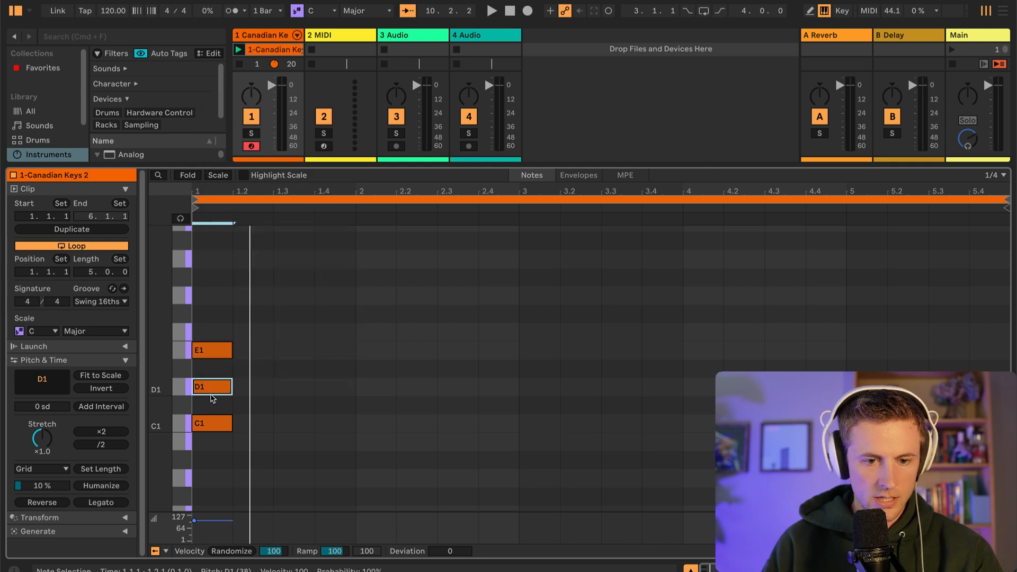
key(Delete)
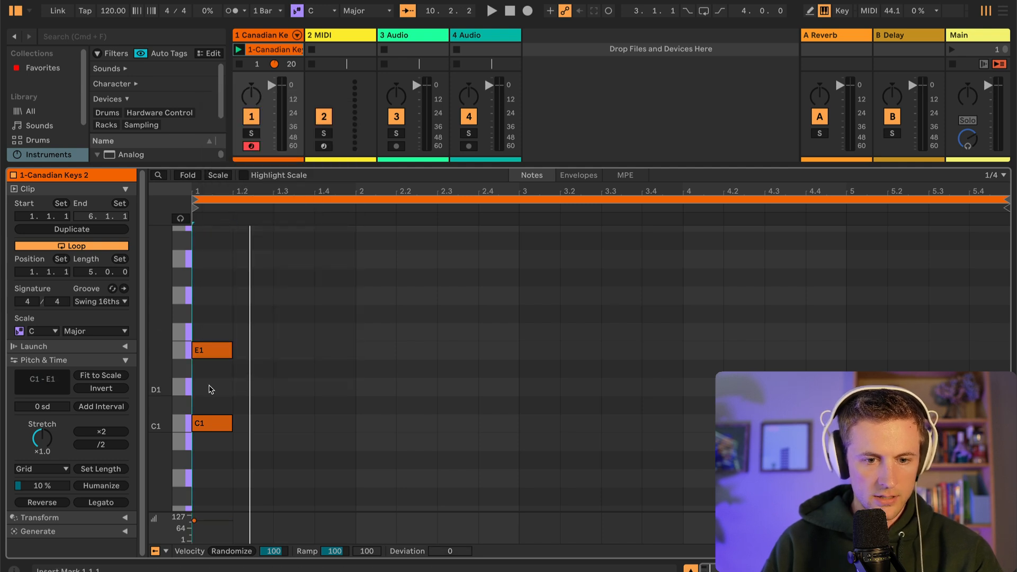
click(227, 297)
double_click(227, 297)
key(space)
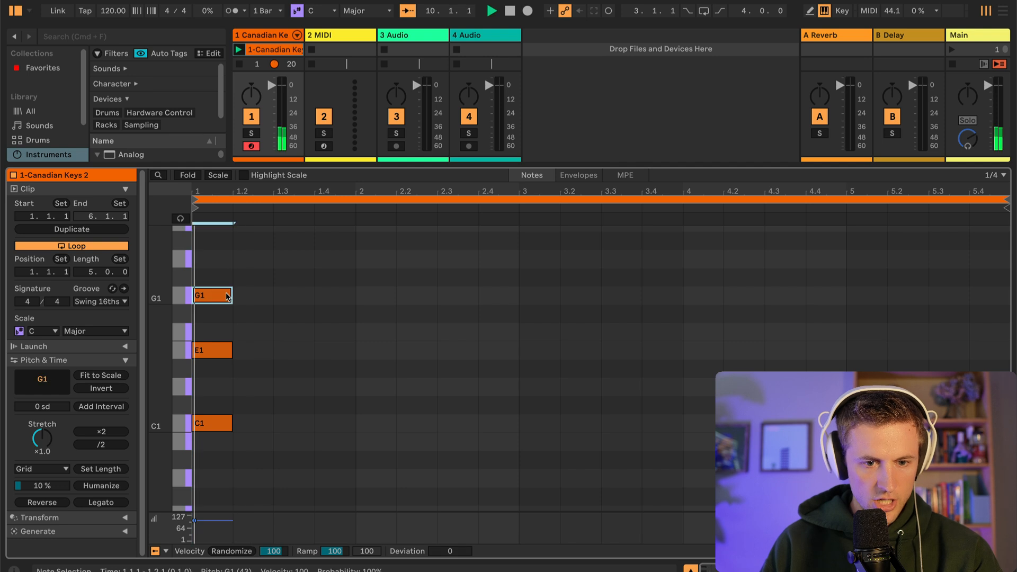
key(space)
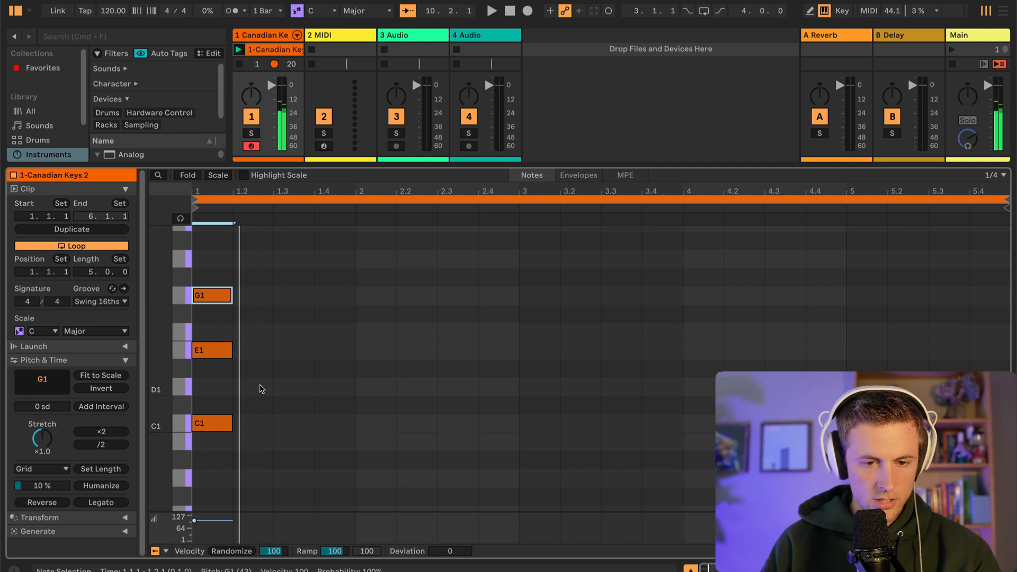
Transpose the three chord notes up two octaves to C3, E3 and G3 and play them back
drag(252, 450, 216, 229)
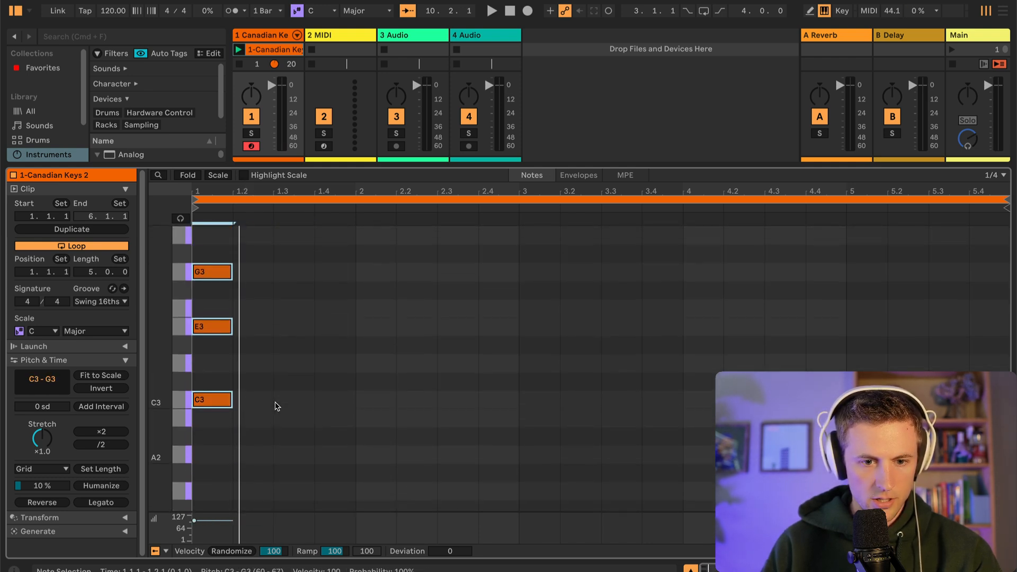
key(space)
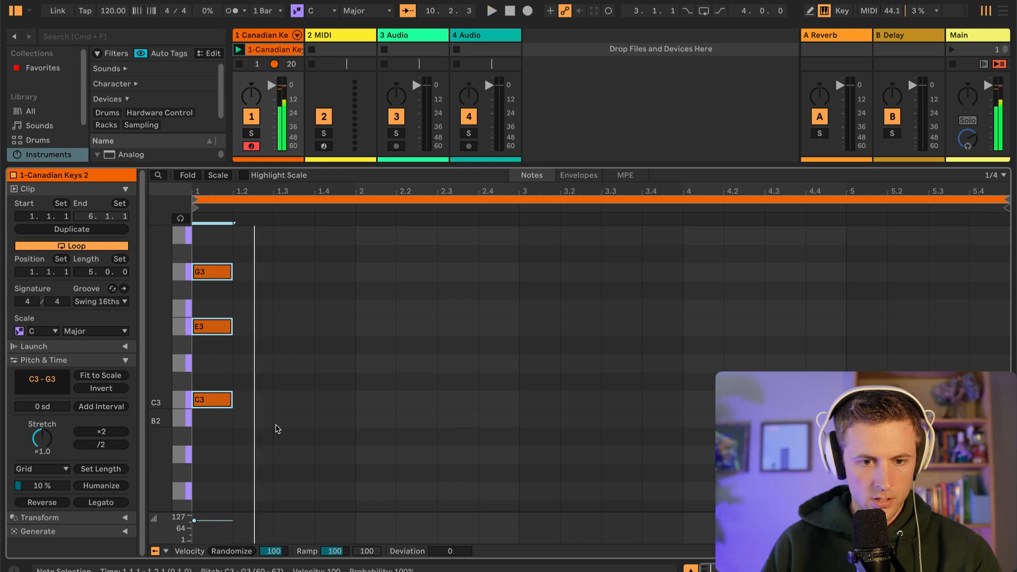
Move the first chord down to C2-E2-G2 and add D2-F2-A2 at 1.2 and G2-B2-D3 at 1.3
scroll(265, 451, down, 1)
drag(215, 255, 274, 385)
drag(269, 274, 211, 276)
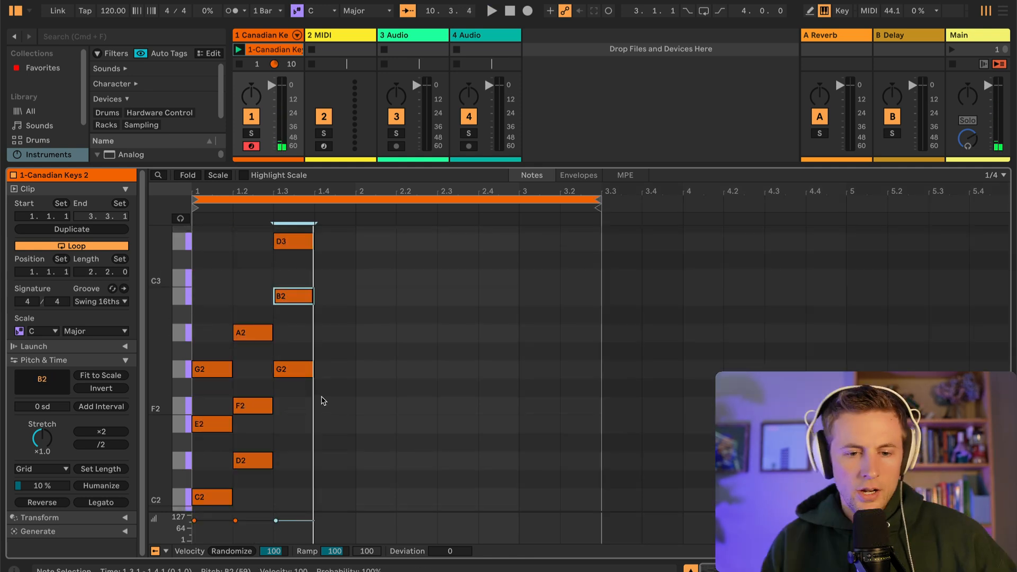
Examine the note spacing of the three chords on the first three beats of the clip
scroll(318, 392, up, 1)
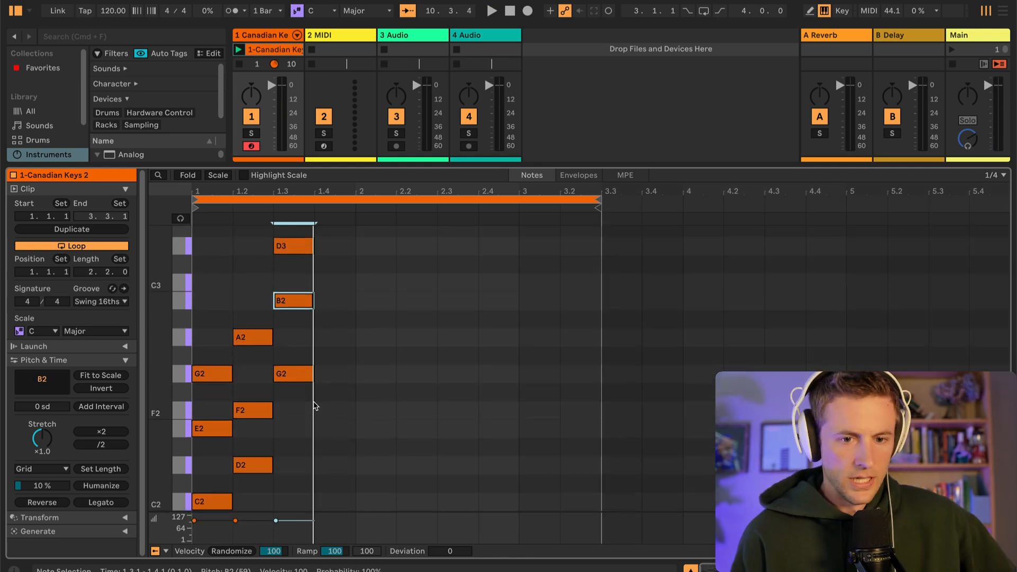
scroll(325, 392, down, 2)
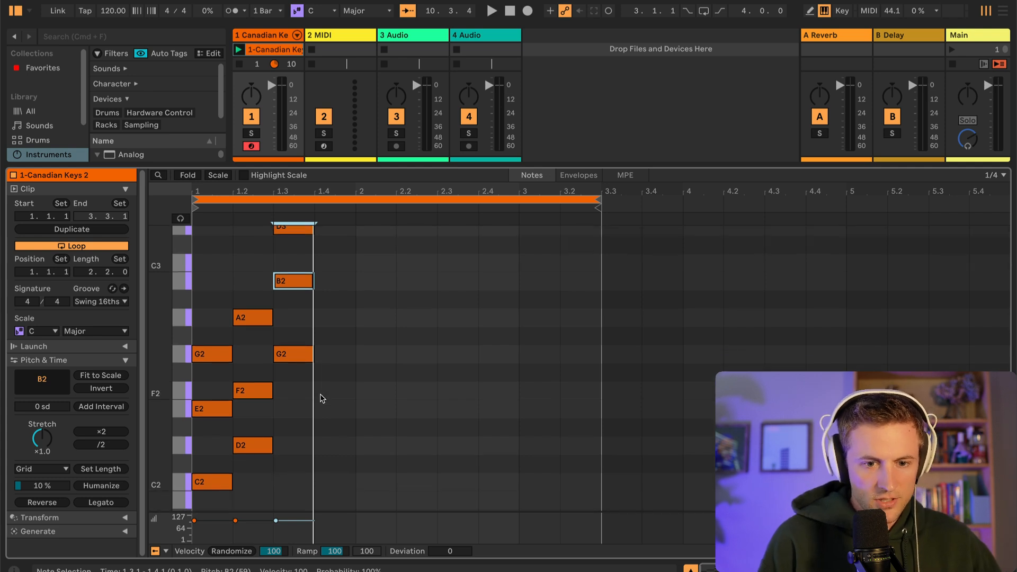
scroll(303, 421, down, 1)
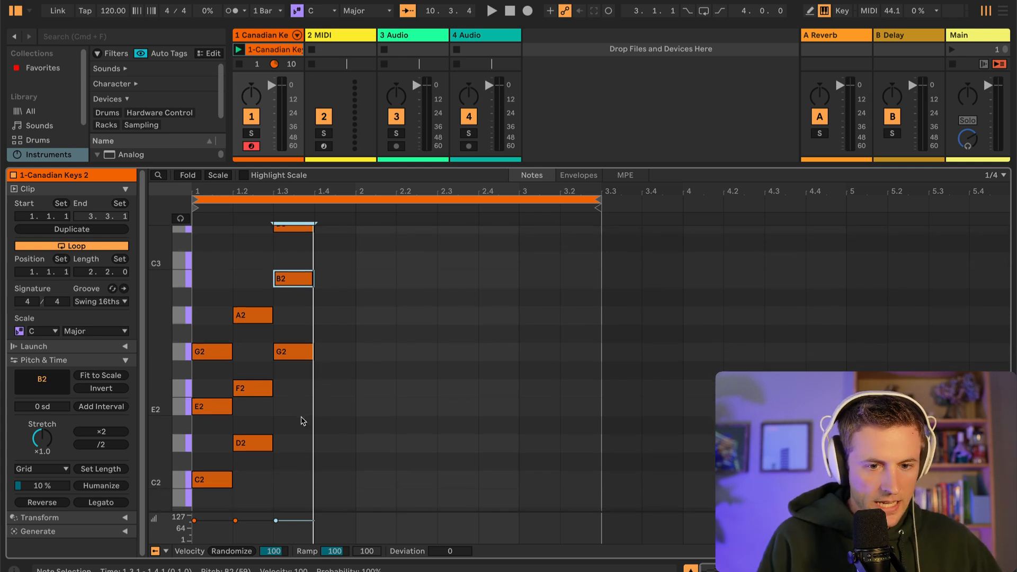
scroll(298, 428, down, 4)
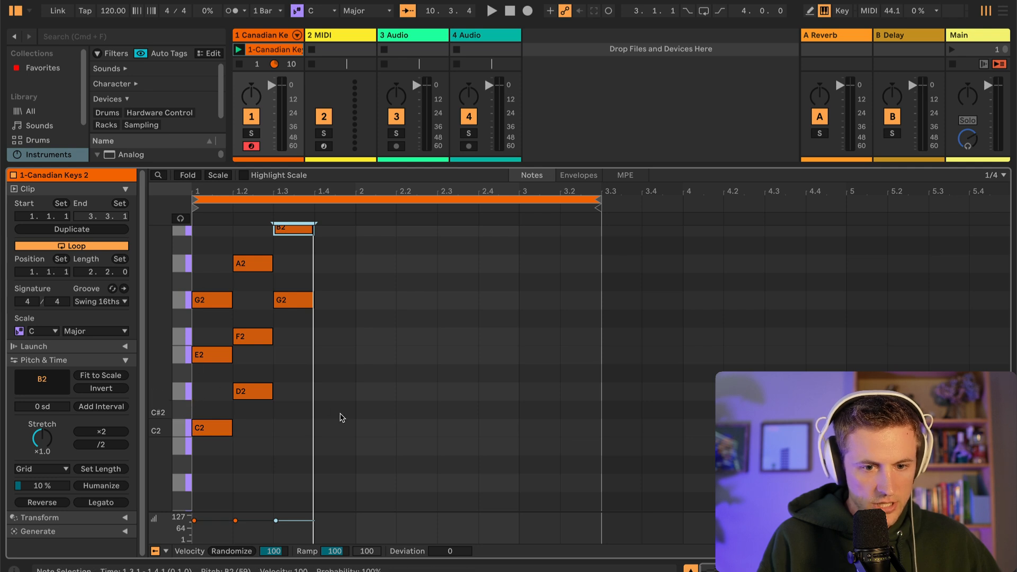
scroll(341, 418, up, 1)
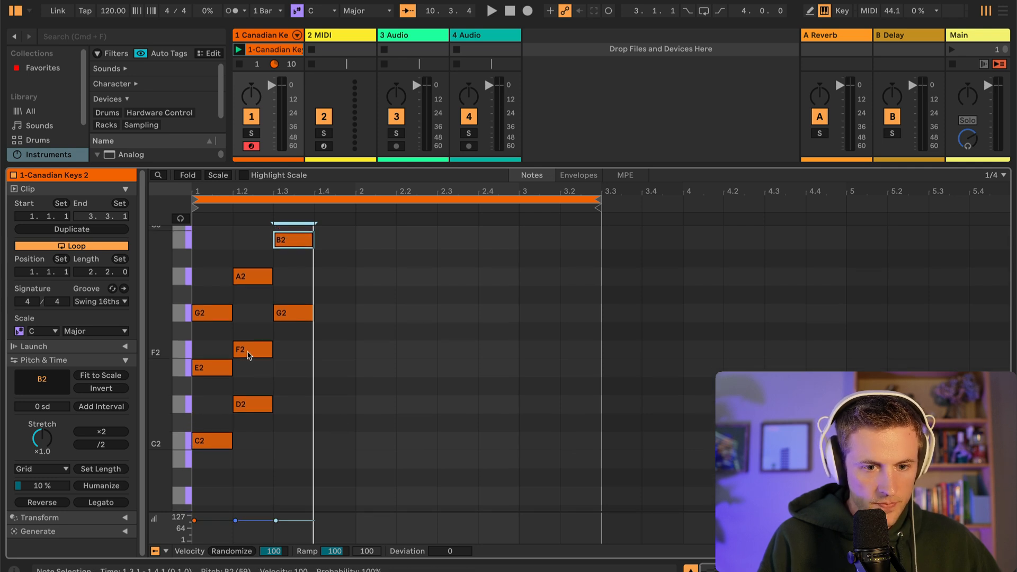
scroll(262, 358, up, 1)
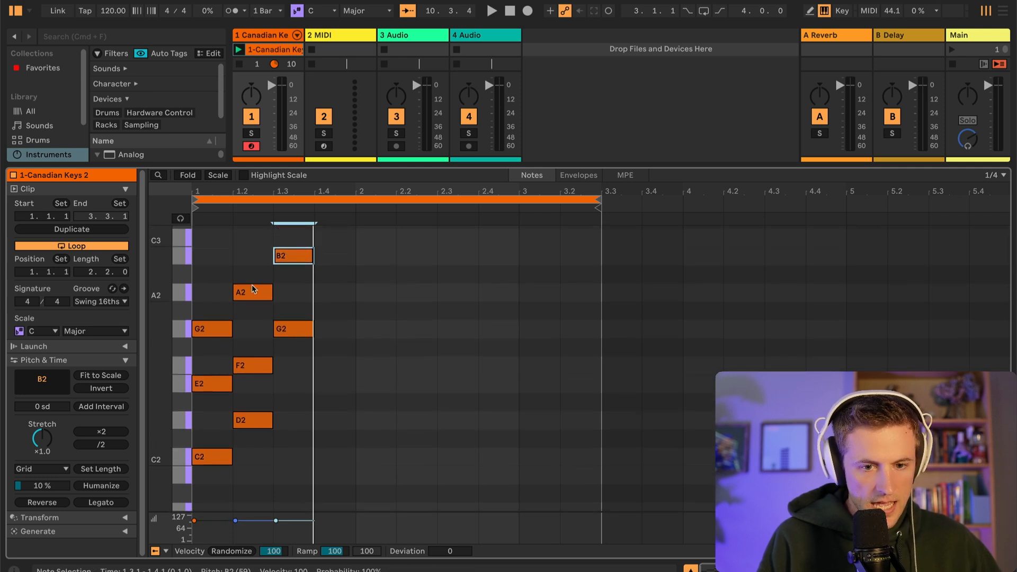
scroll(254, 292, up, 1)
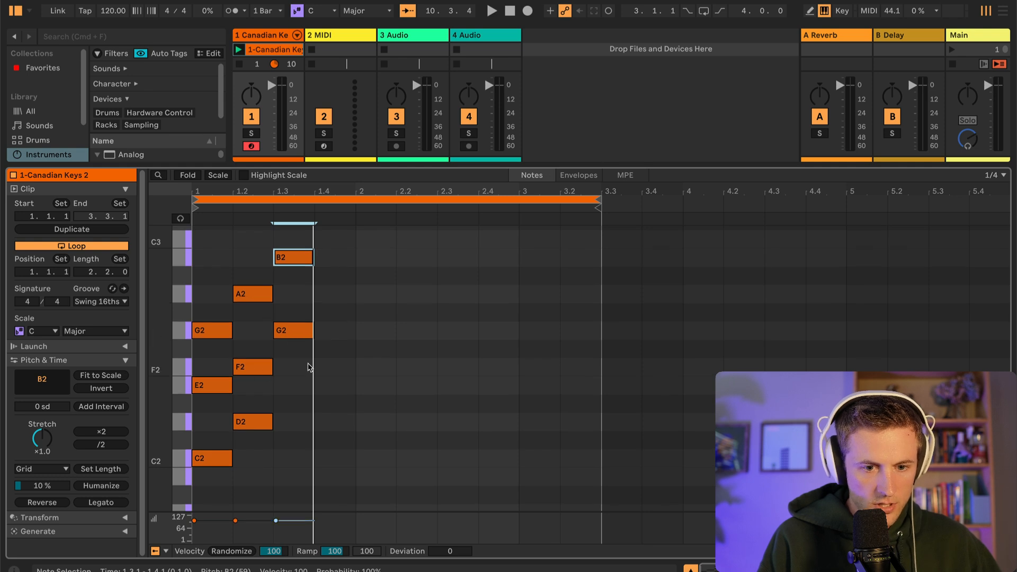
scroll(309, 367, up, 2)
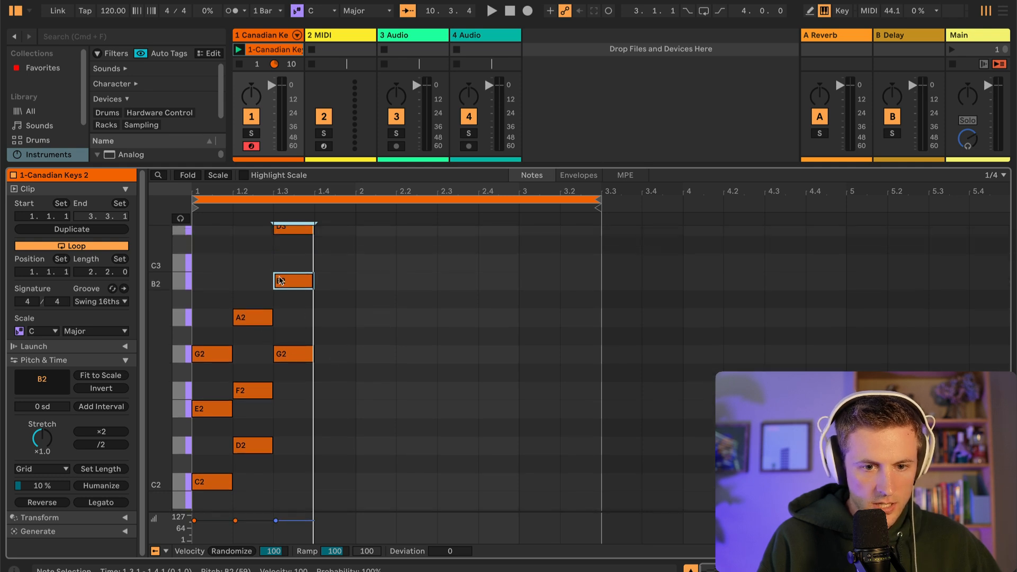
scroll(289, 289, up, 3)
scroll(302, 329, down, 2)
scroll(305, 369, up, 1)
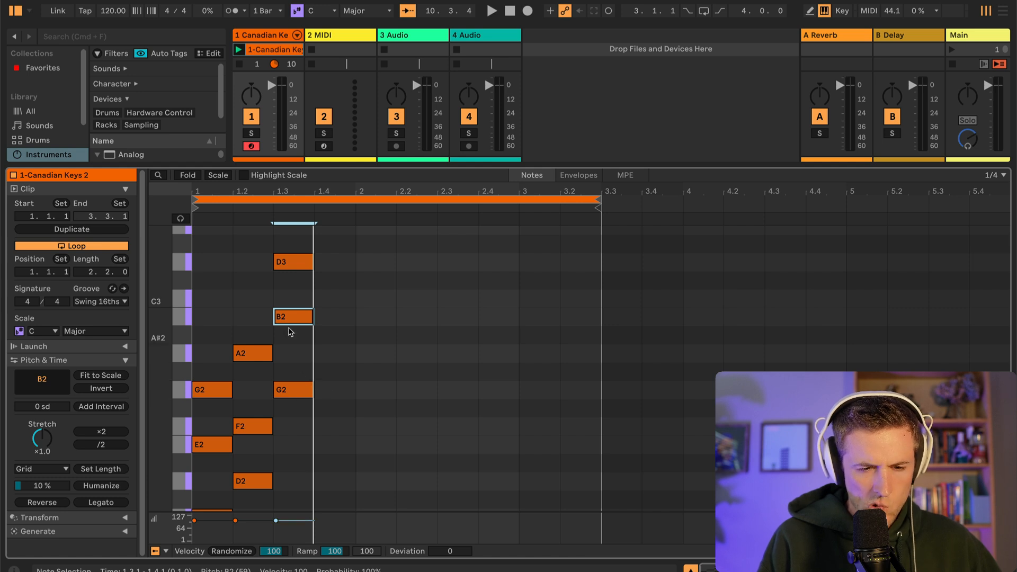
scroll(283, 323, up, 1)
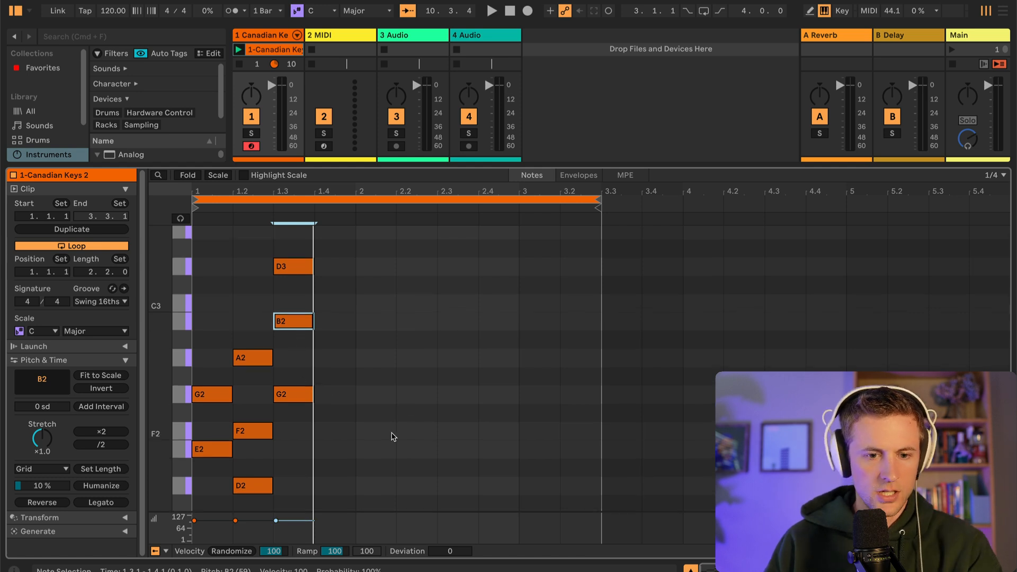
Paste and move copies of the triad to build ascending C major scale chords, one per beat, up to C3-E3-G3 at 2.4
click(397, 404)
key(super+v)
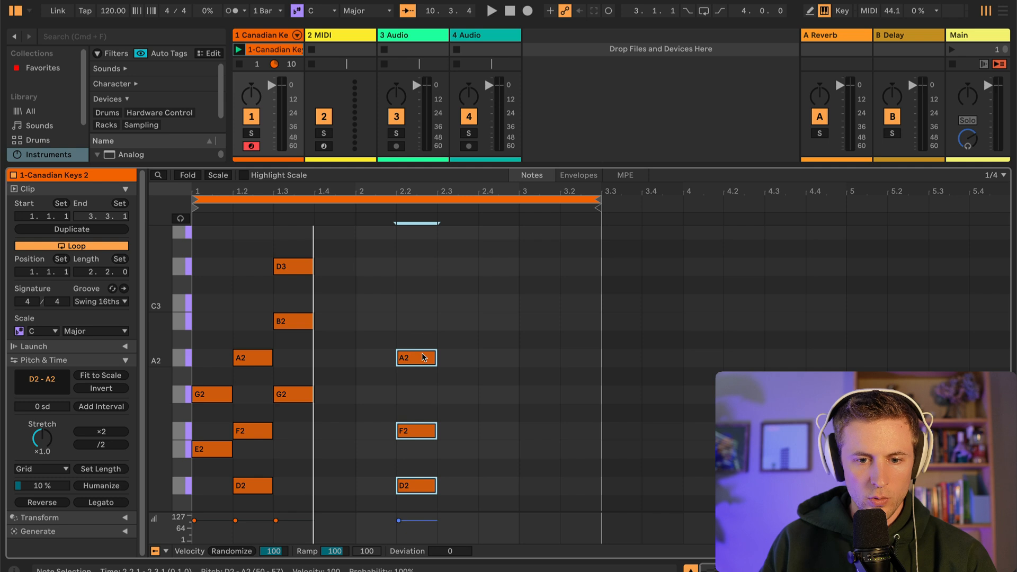
drag(426, 367, 379, 257)
drag(352, 311, 453, 494)
drag(415, 362, 358, 272)
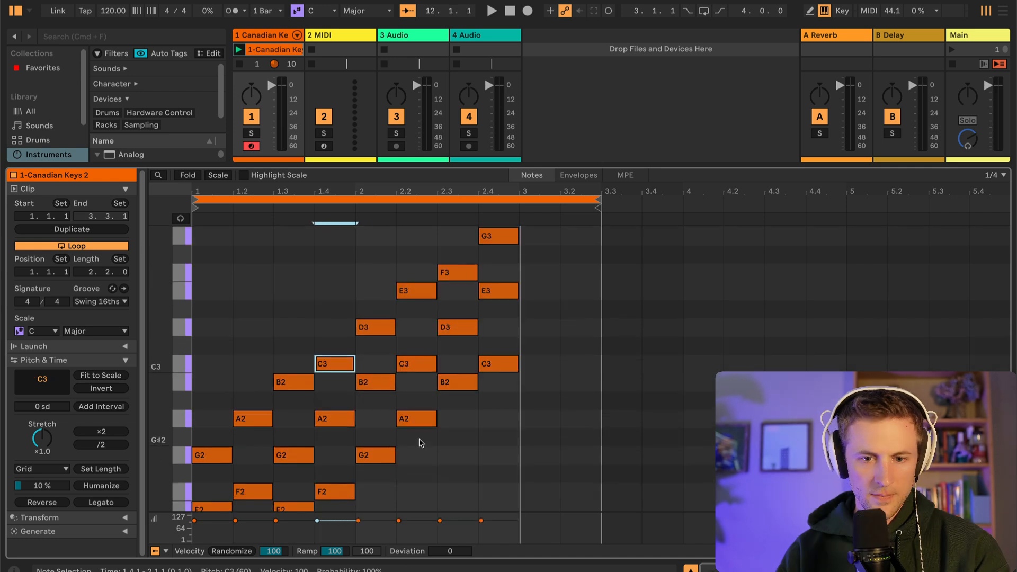
scroll(414, 392, up, 2)
scroll(413, 388, down, 6)
Play the two-bar ascending triad sequence twice and follow its notes in the editor
key(space)
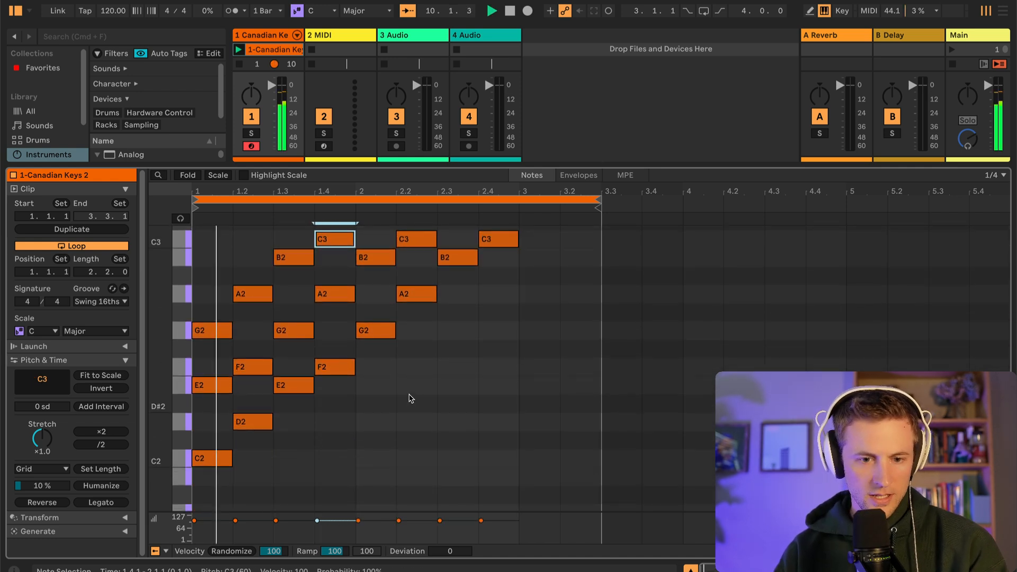
scroll(410, 399, up, 2)
scroll(408, 400, up, 5)
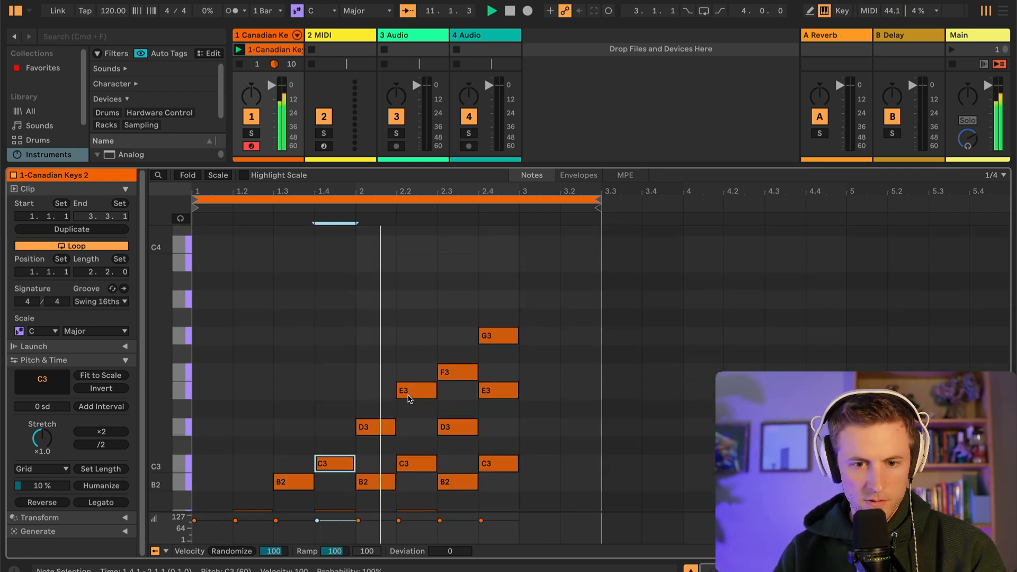
scroll(409, 399, down, 5)
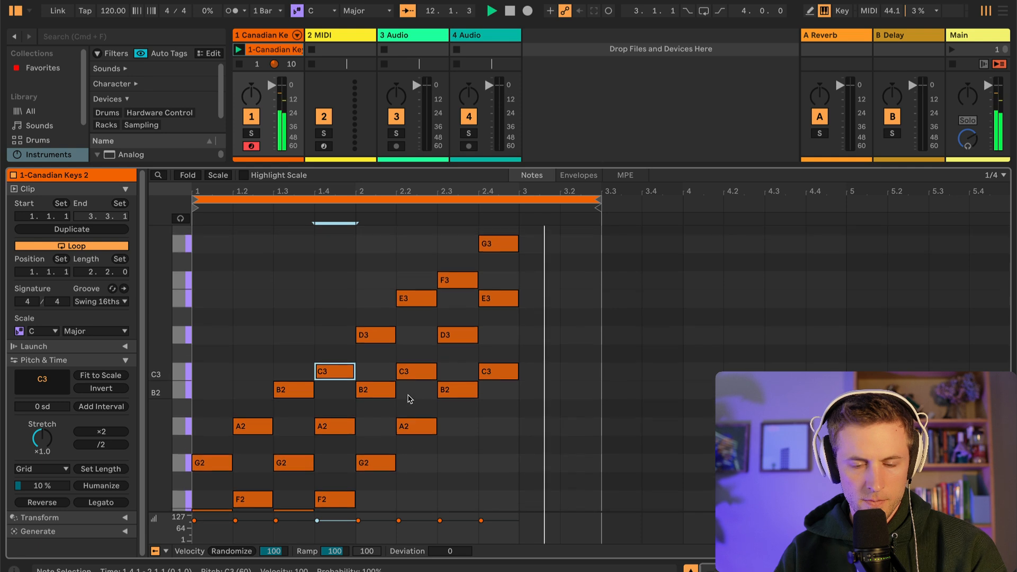
key(space)
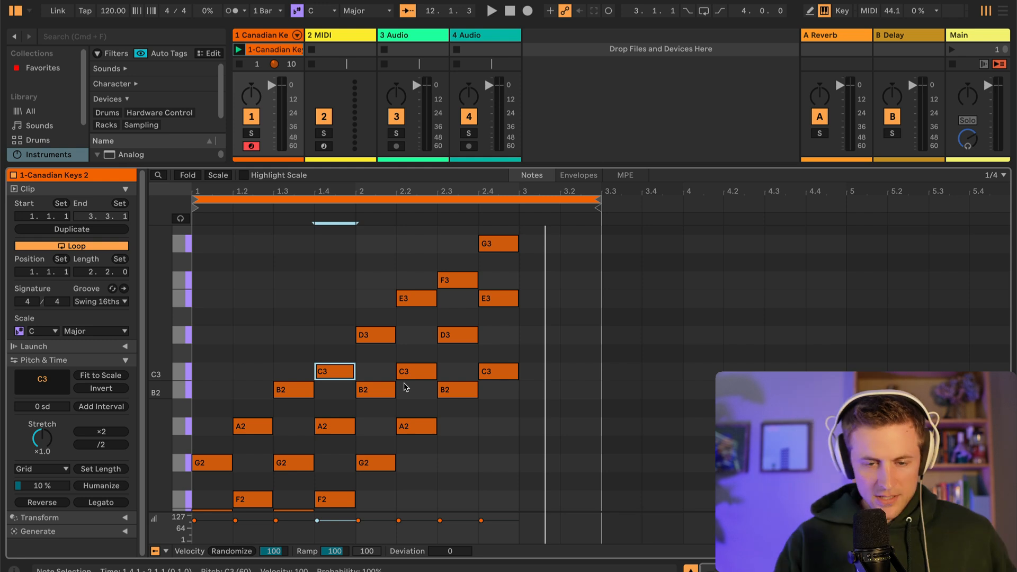
scroll(359, 438, down, 3)
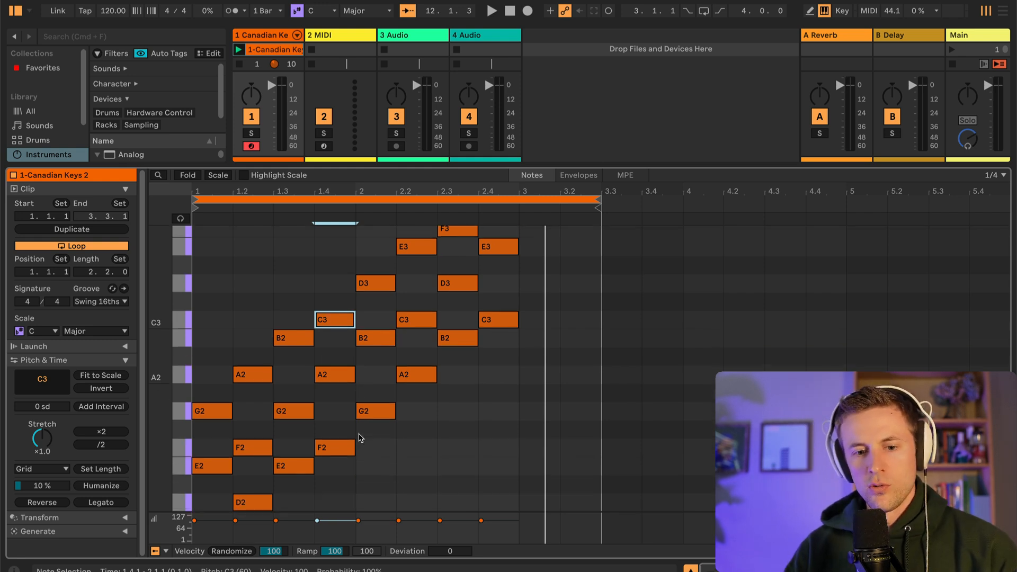
key(space)
scroll(356, 427, up, 3)
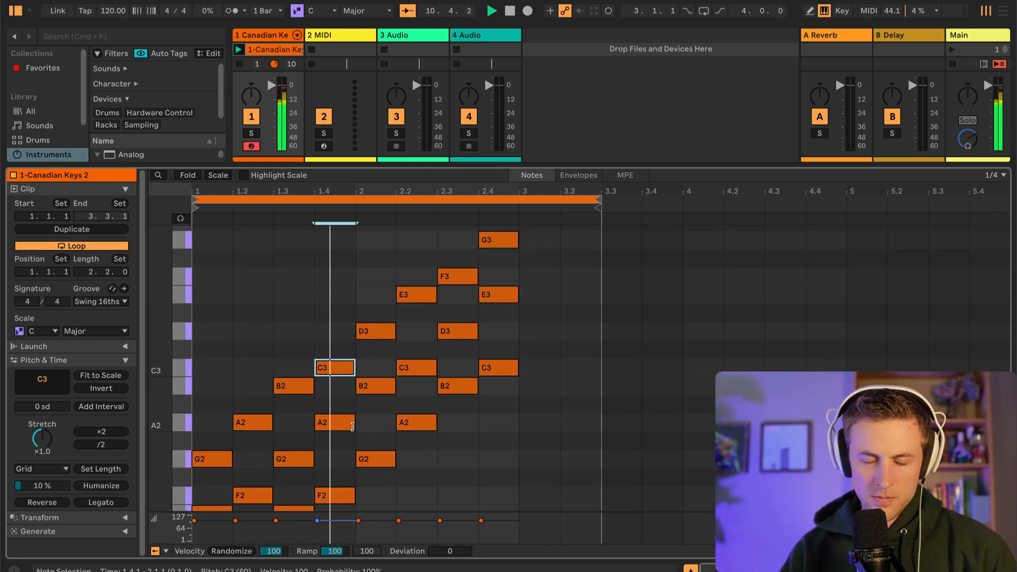
scroll(353, 427, down, 3)
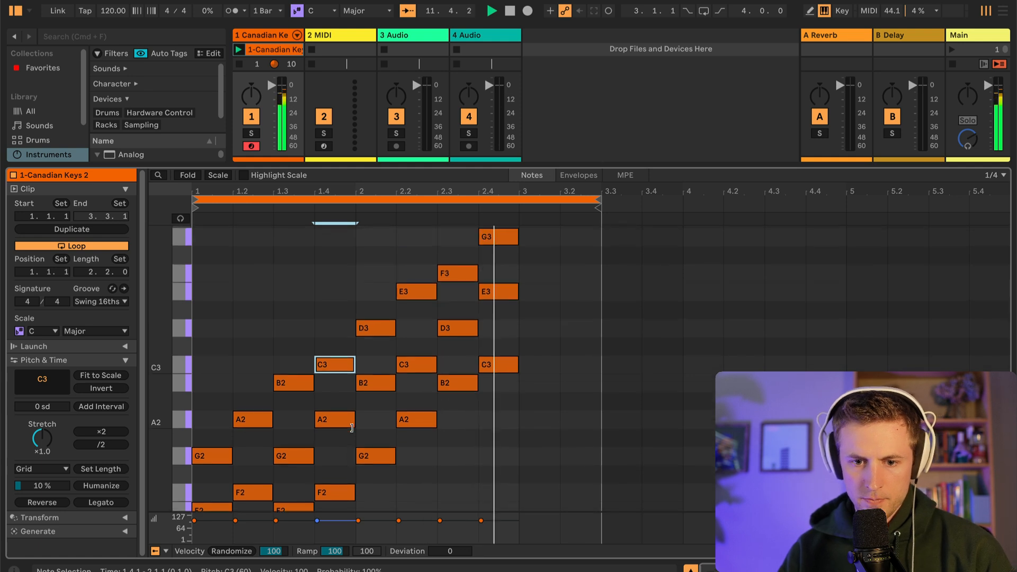
scroll(353, 429, up, 5)
key(space)
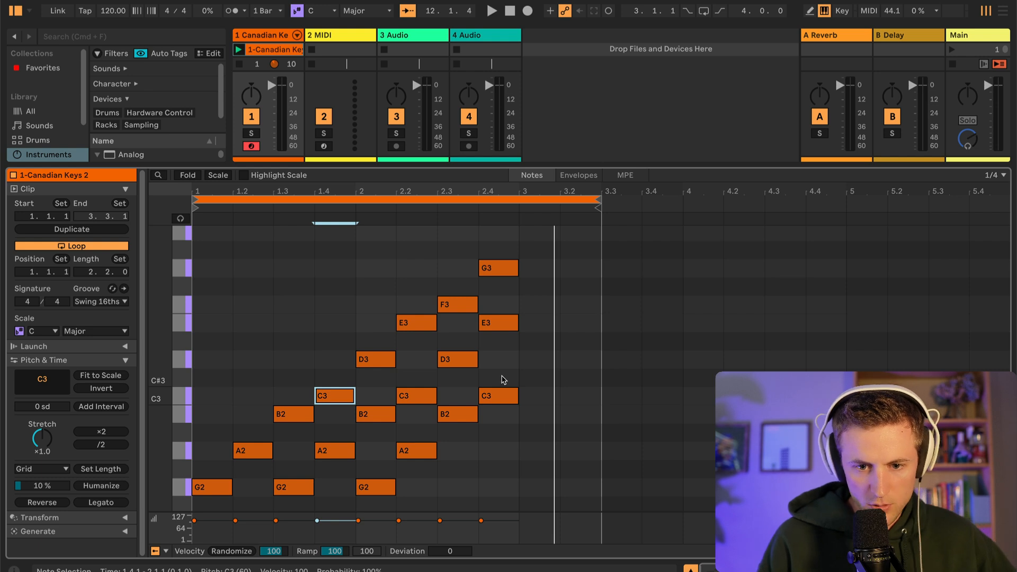
Extend the clip's loop end to 6.3.1 and use the stretch marker to shorten the copied chords starting at bar 4
scroll(504, 380, down, 1)
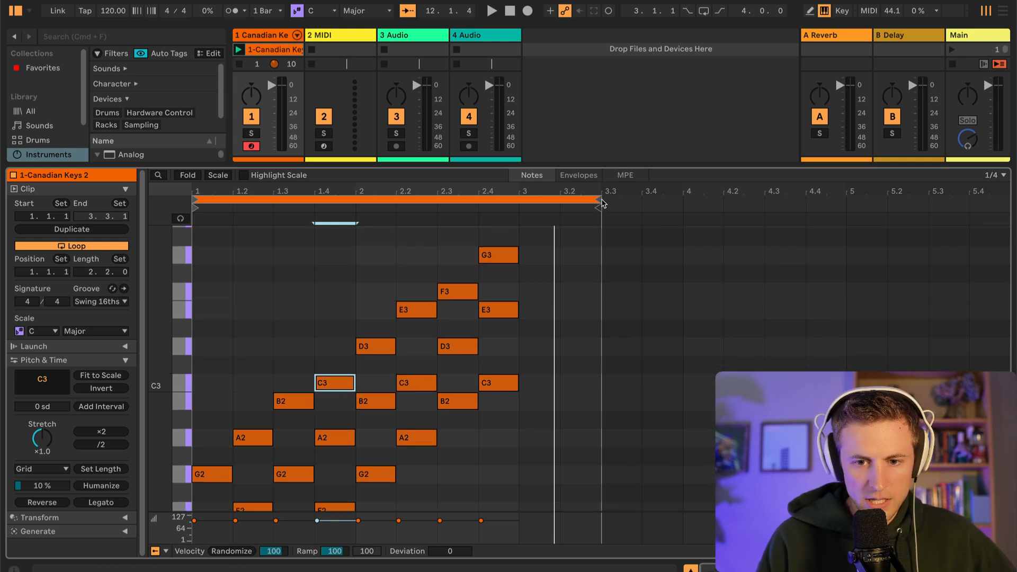
drag(597, 198, 977, 200)
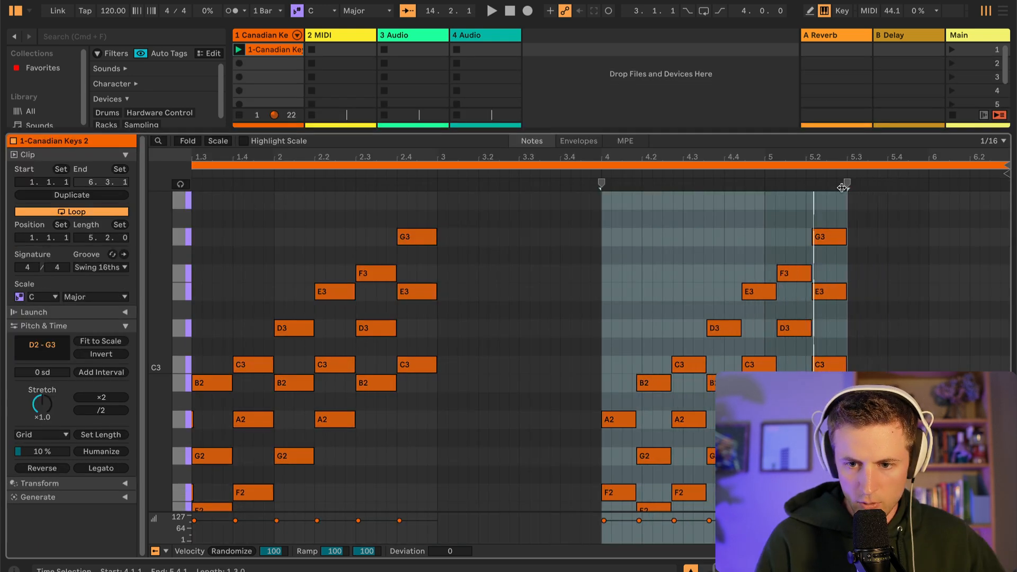
drag(844, 193, 677, 209)
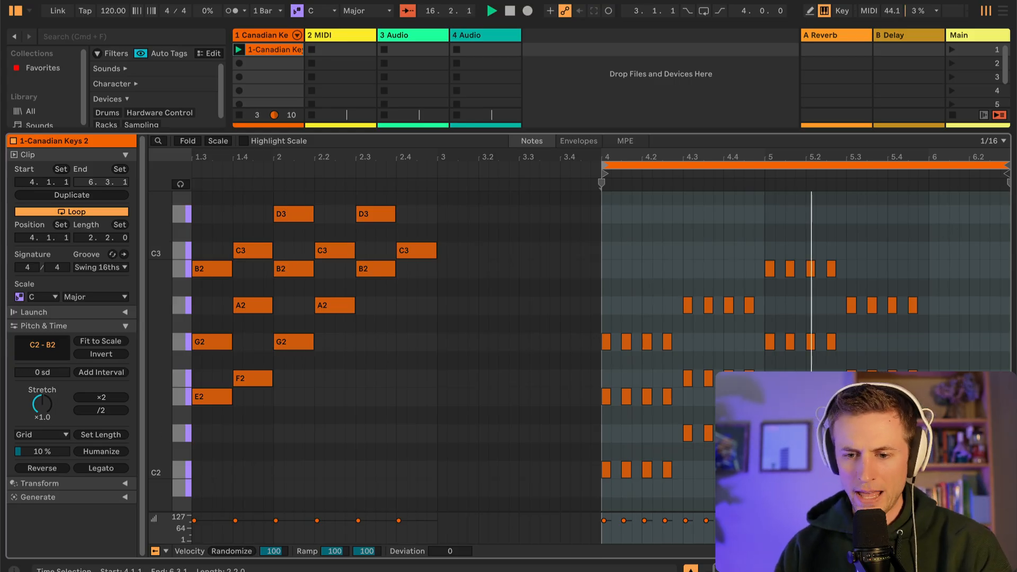
Stop the playback and select the repeated short chord notes starting at bar 4
key(space)
drag(920, 382, 604, 268)
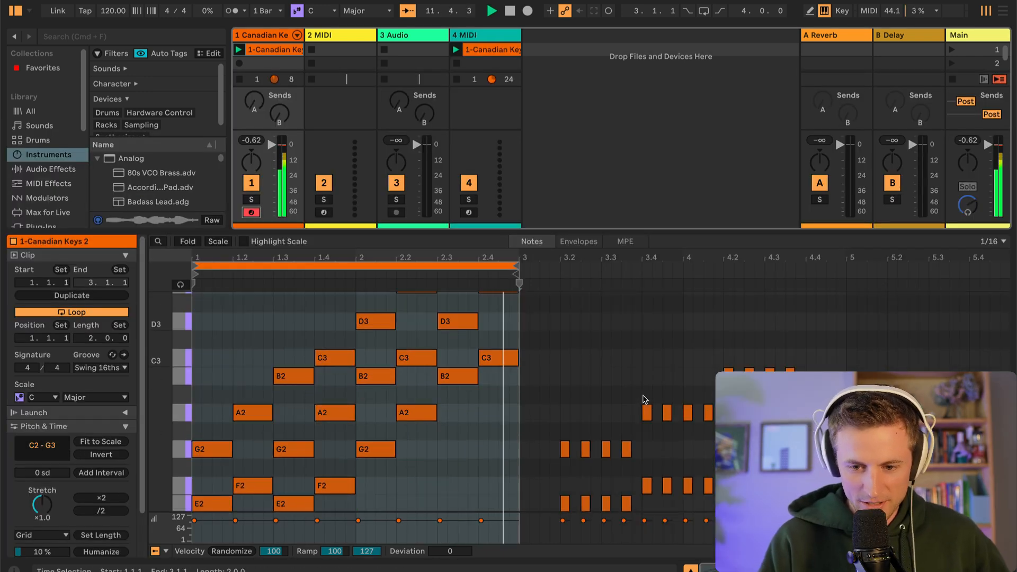
Open the Canadian Keys clip on the 4 MIDI track and play back its repeated chord pattern
scroll(644, 399, up, 15)
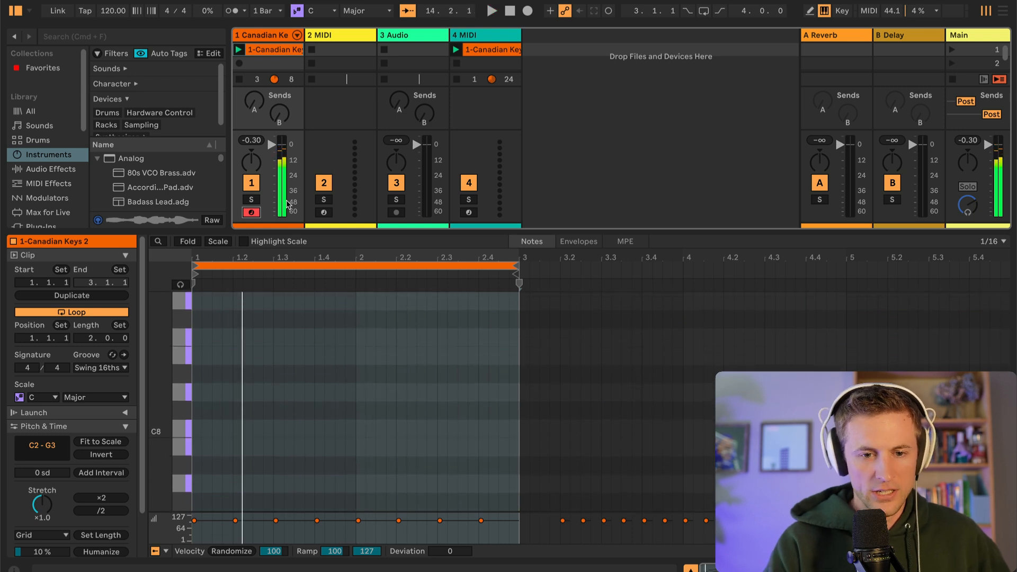
click(479, 51)
key(space)
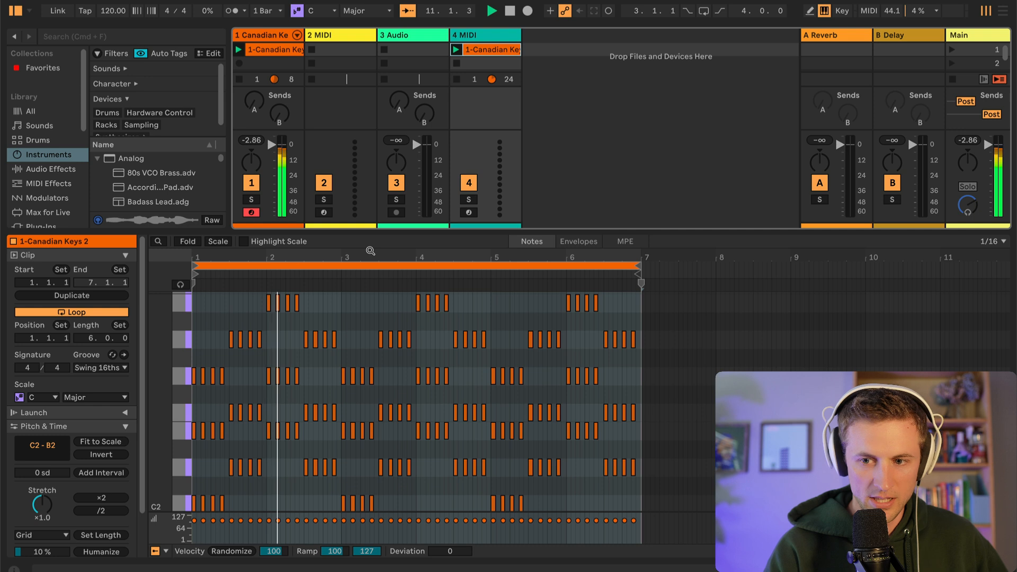
key(space)
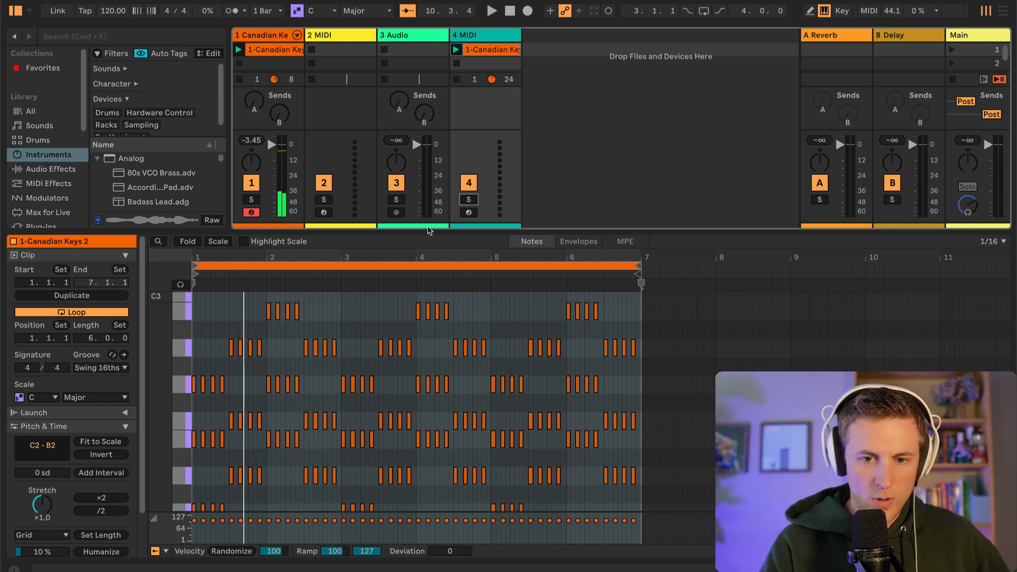
Enlarge the note editor and audition the ascending triad clip and the six-bar repeated chord clip on the Canadian Keys track
drag(552, 232, 504, 431)
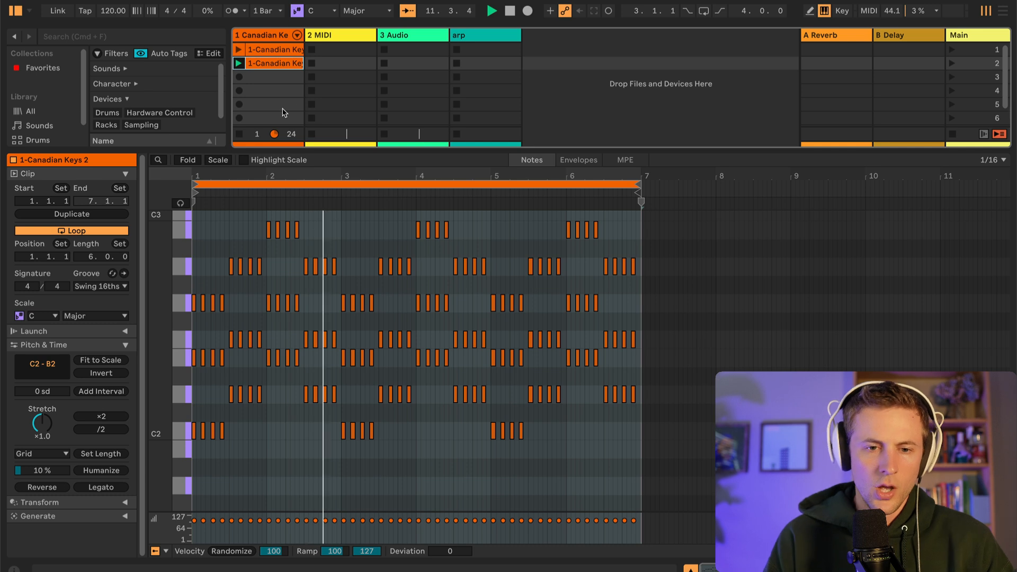
click(282, 55)
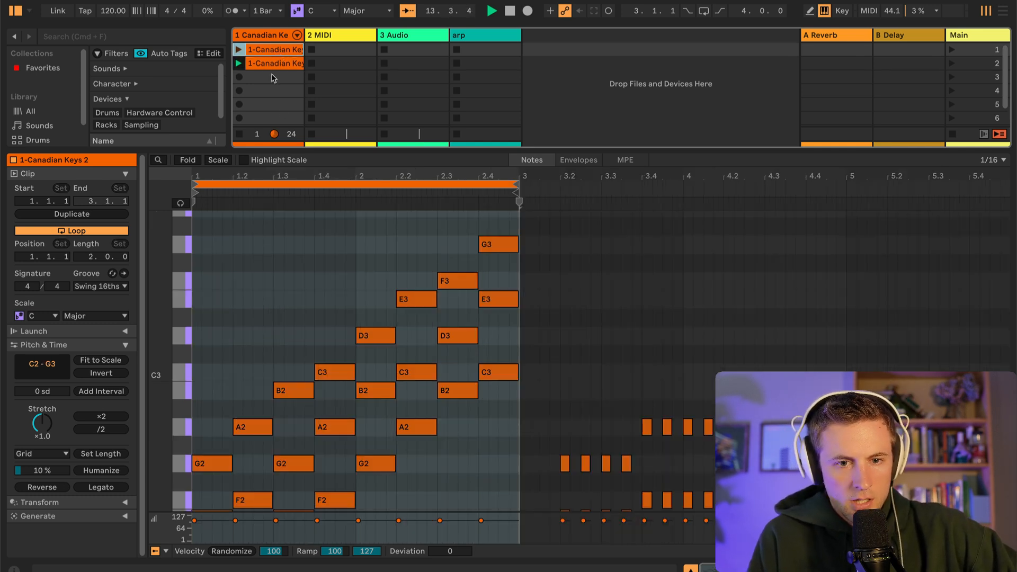
click(268, 68)
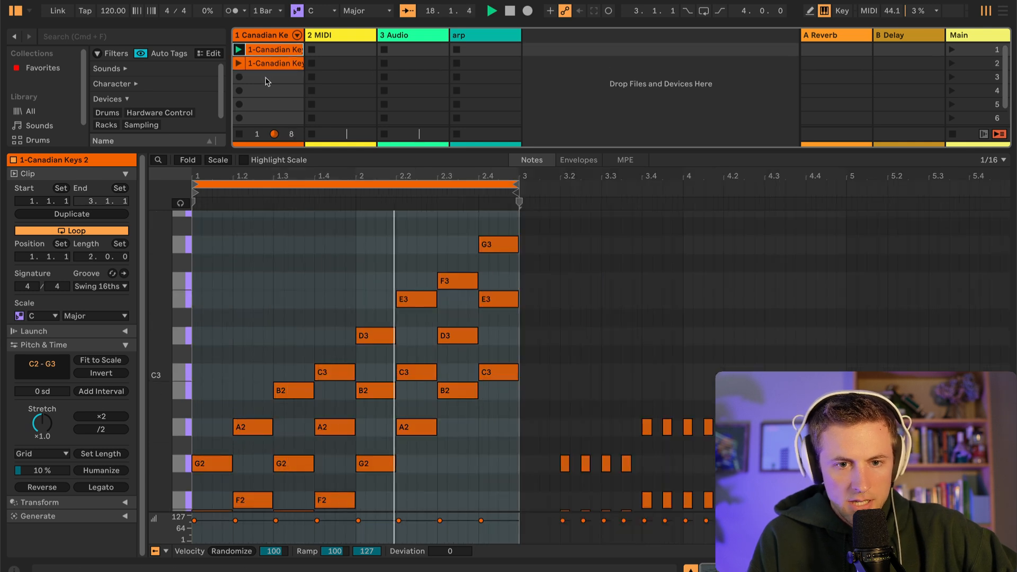
click(264, 65)
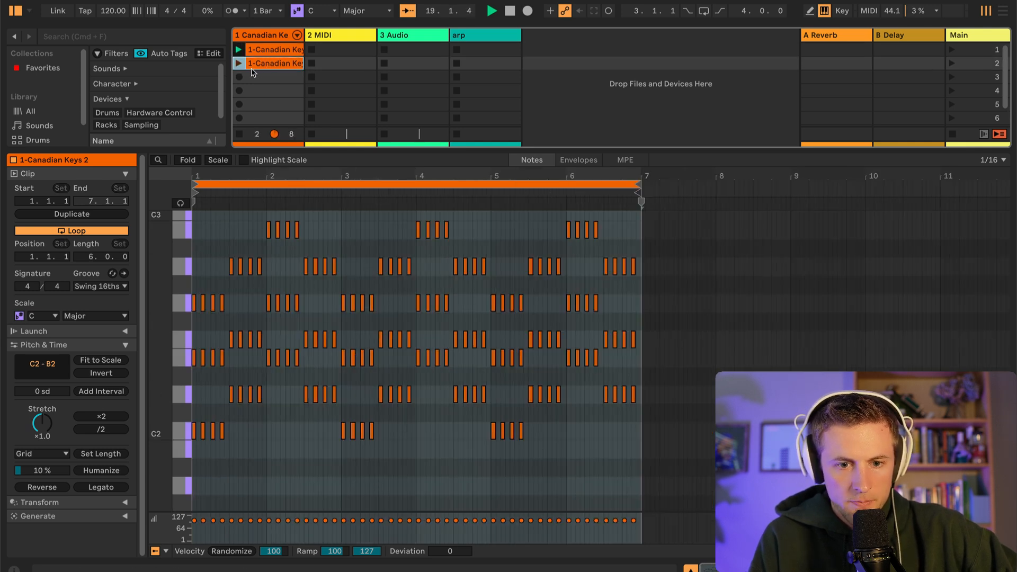
click(239, 63)
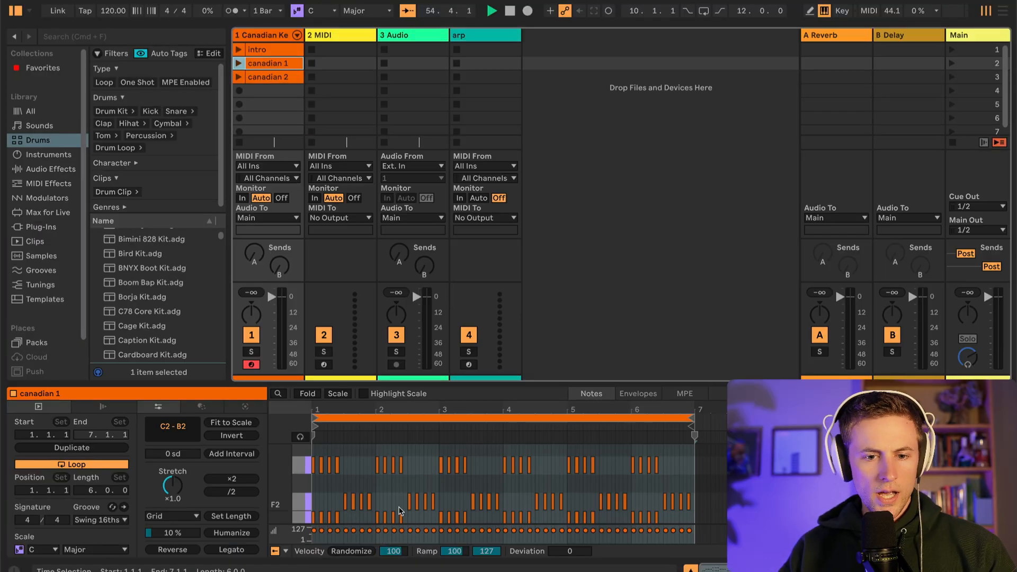
Examine the chord notes of the canadian 1 and canadian 2 clips in the note editor
scroll(401, 508, down, 2)
scroll(401, 508, up, 2)
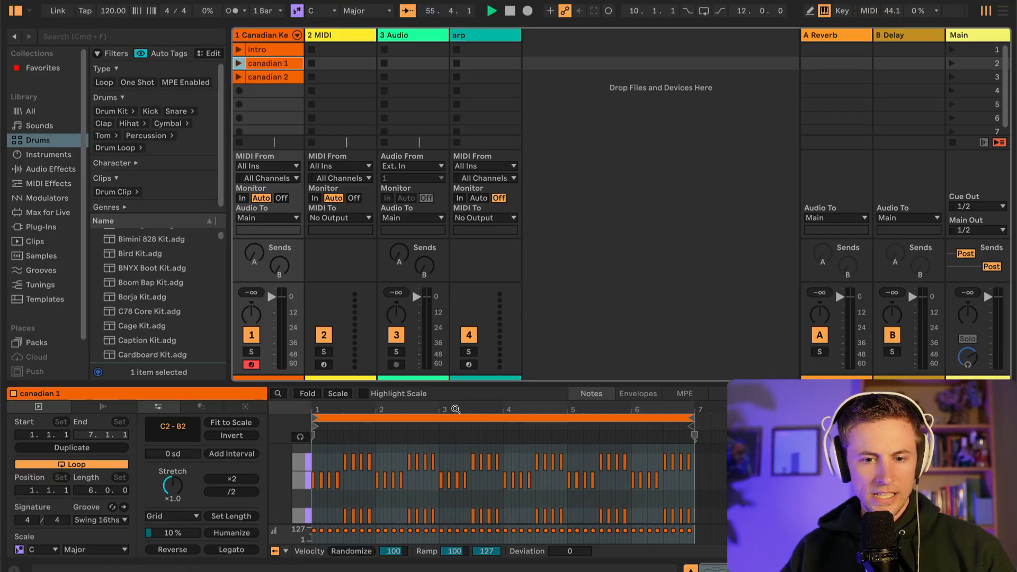
scroll(443, 475, down, 5)
scroll(444, 476, up, 5)
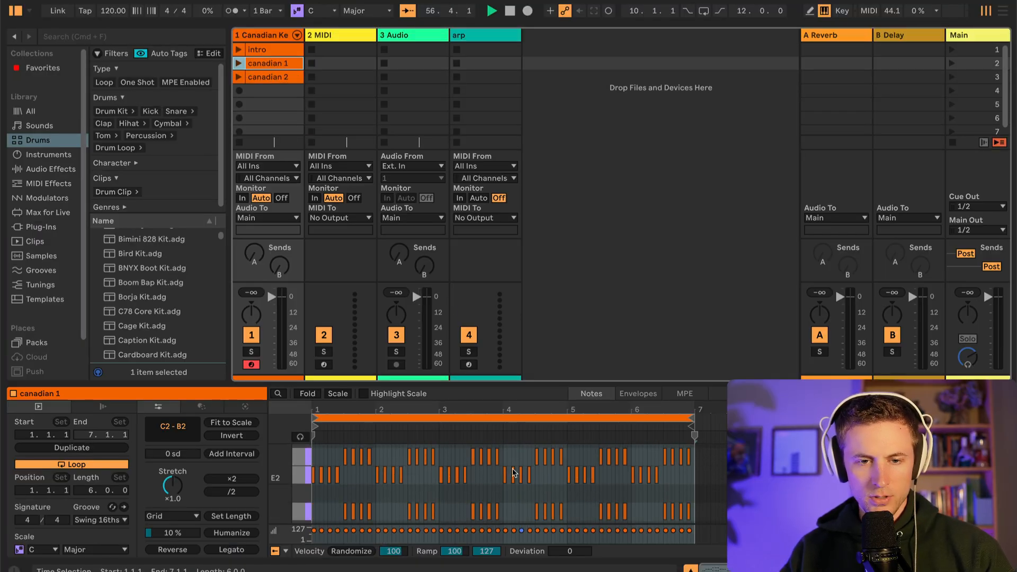
scroll(513, 473, down, 2)
click(279, 80)
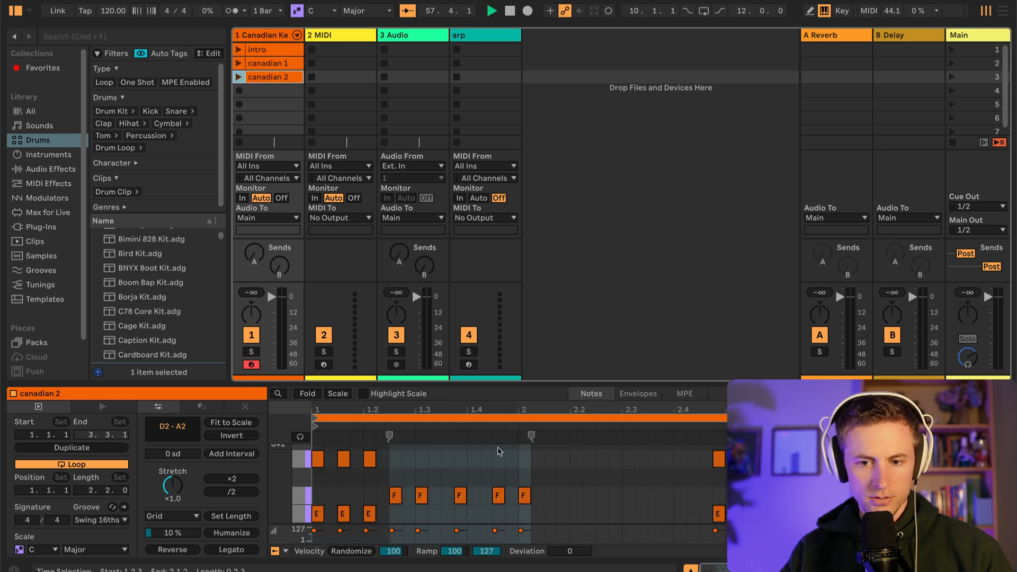
scroll(498, 451, down, 2)
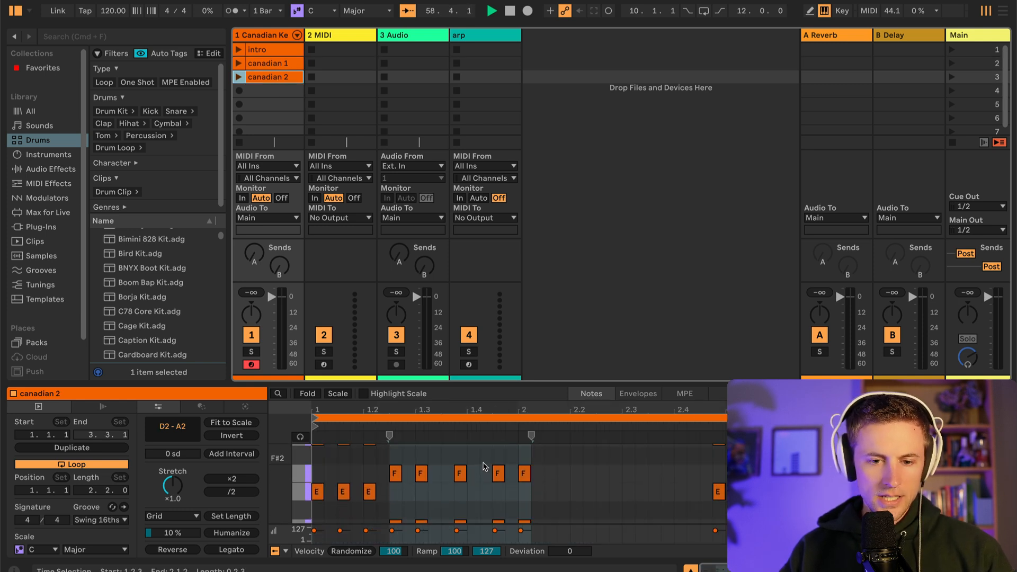
scroll(483, 464, up, 2)
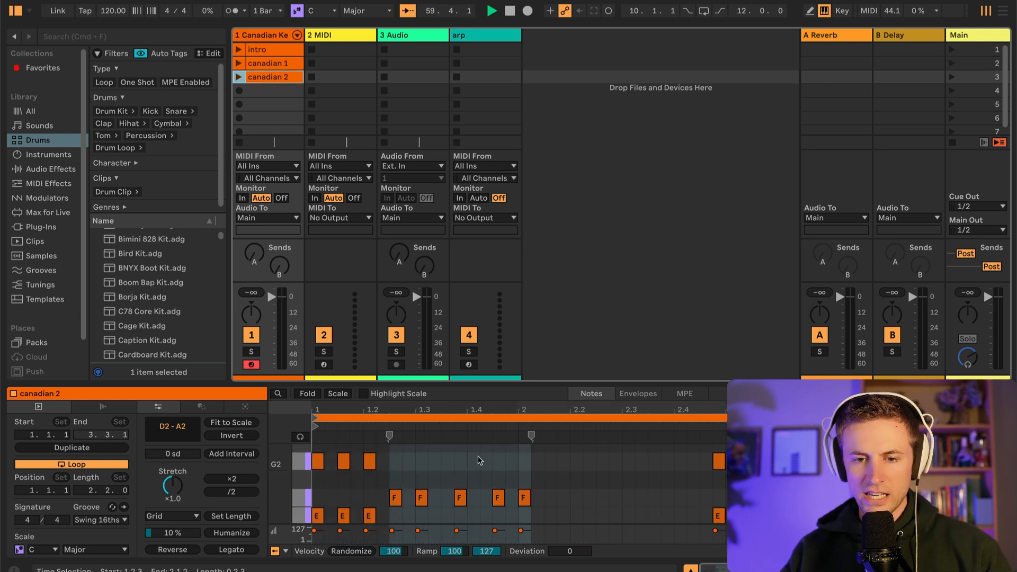
scroll(480, 460, down, 4)
click(285, 61)
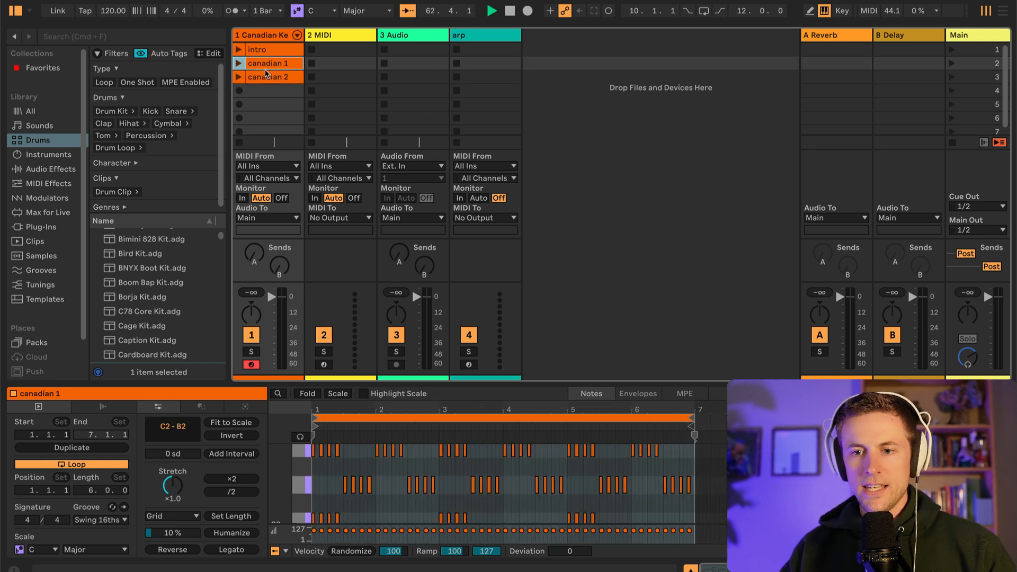
Stop playback and delete the stray clip at bar 36 of the Canadian Keys track in Arrangement View
click(1003, 12)
click(365, 108)
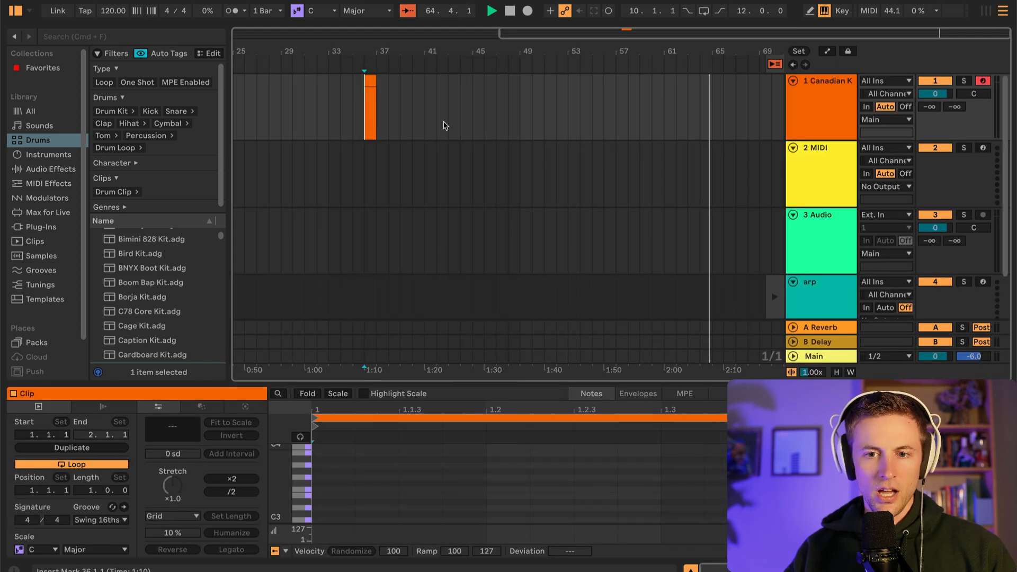
key(space)
key(Delete)
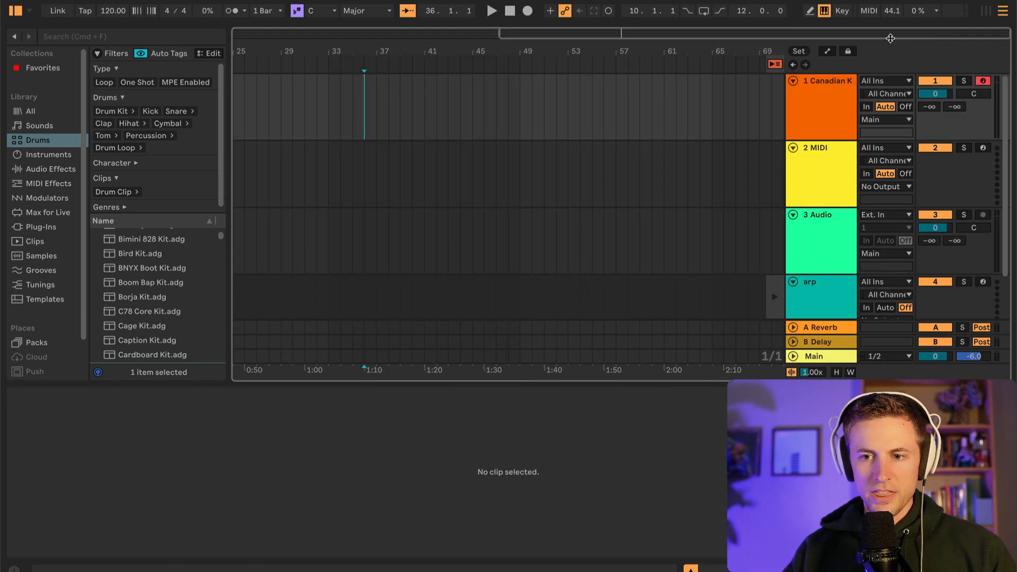
Return to Session View and rehearse launching the intro clip followed by canadian 1 several times
click(987, 12)
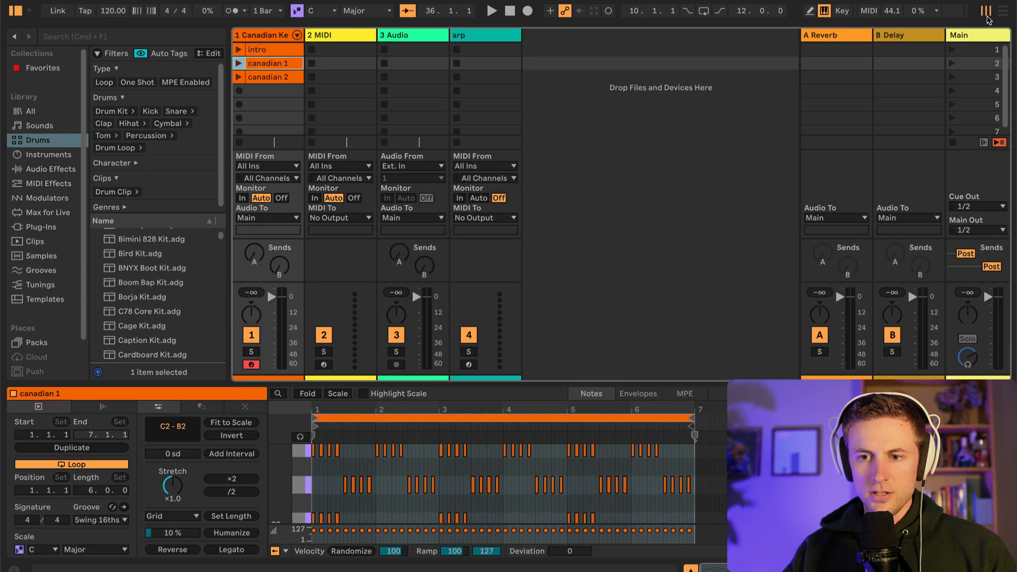
click(237, 51)
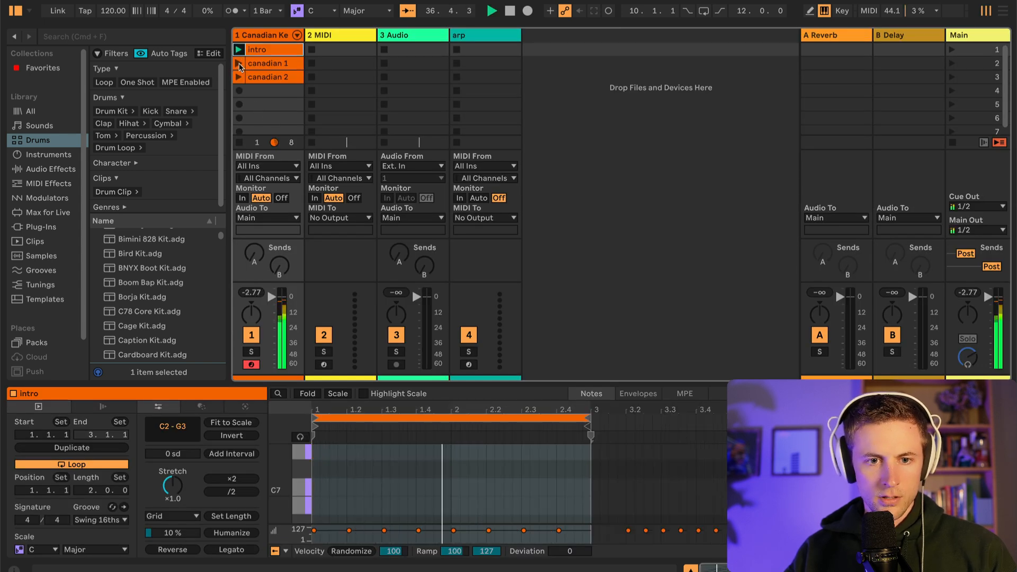
click(239, 64)
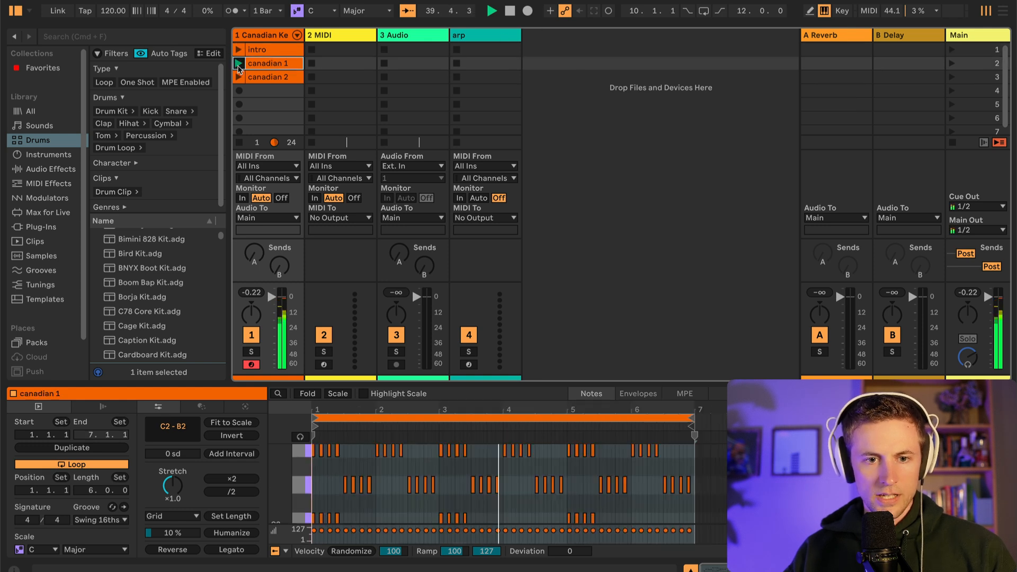
click(241, 50)
click(241, 64)
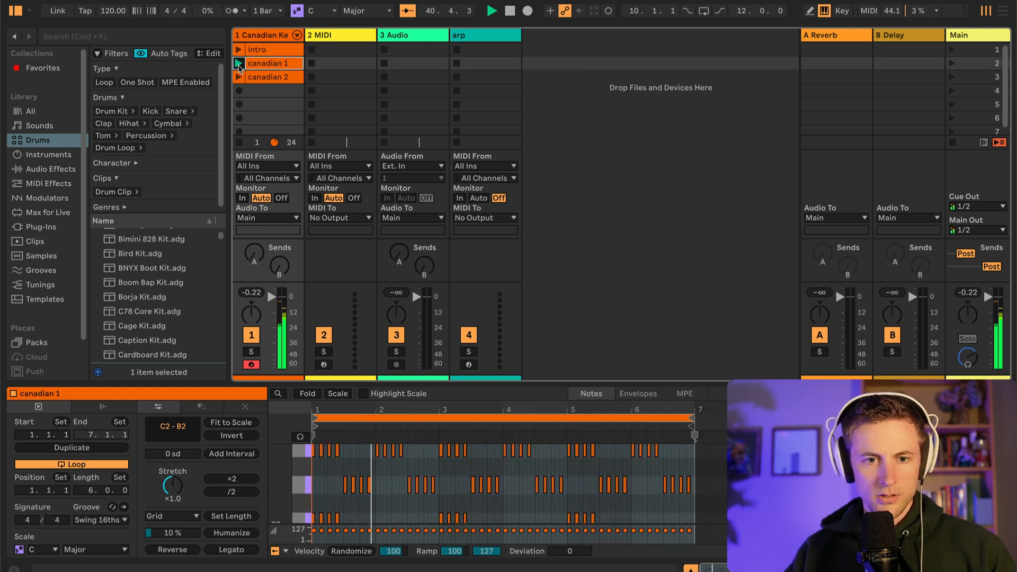
click(241, 51)
click(241, 63)
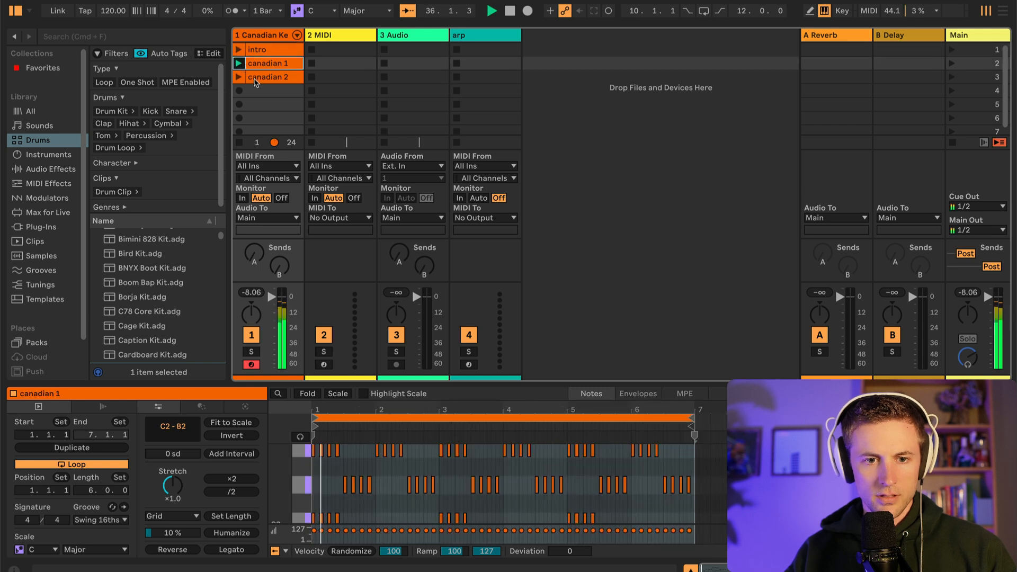
click(241, 50)
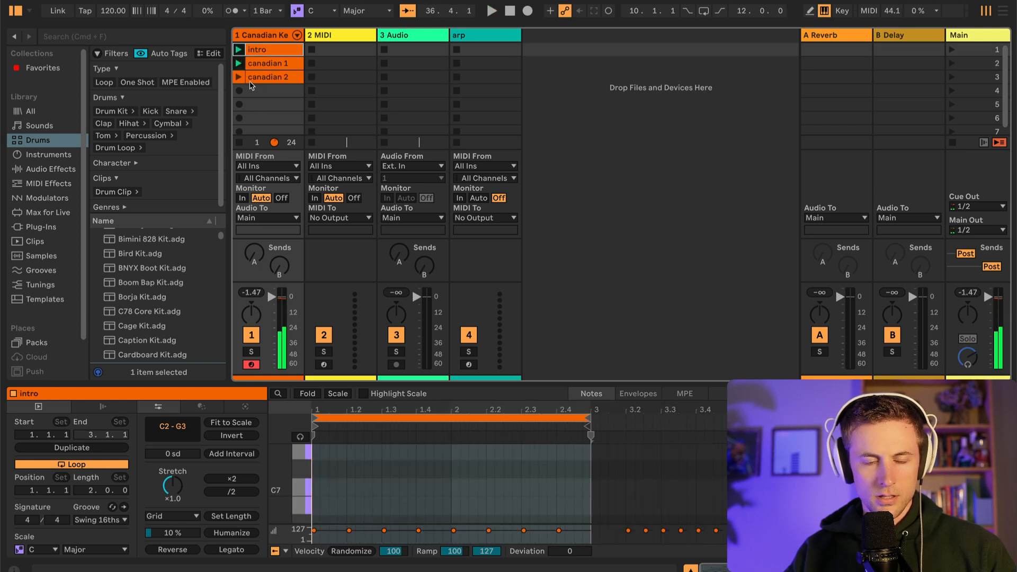
right_click(238, 67)
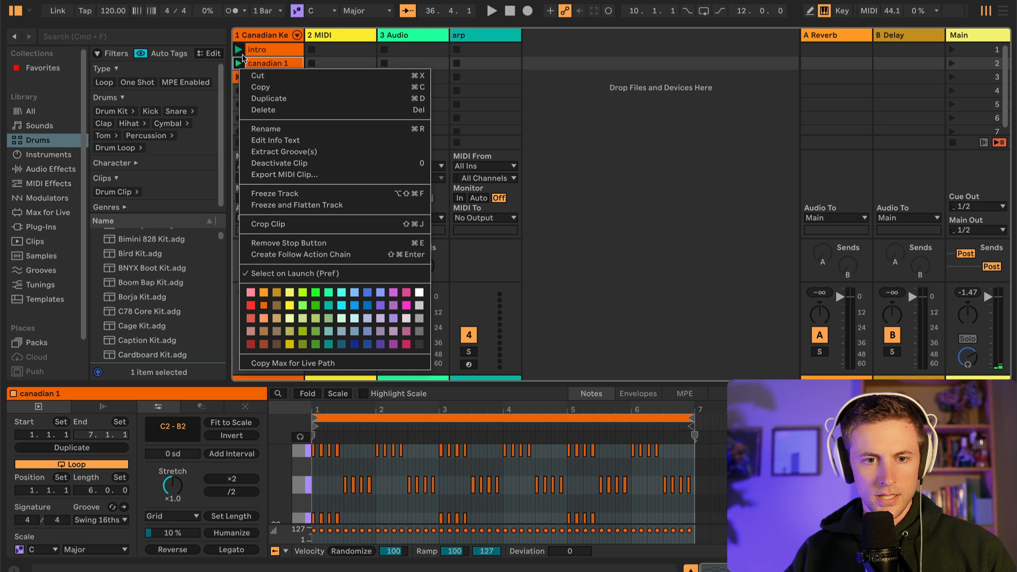
key(super+d)
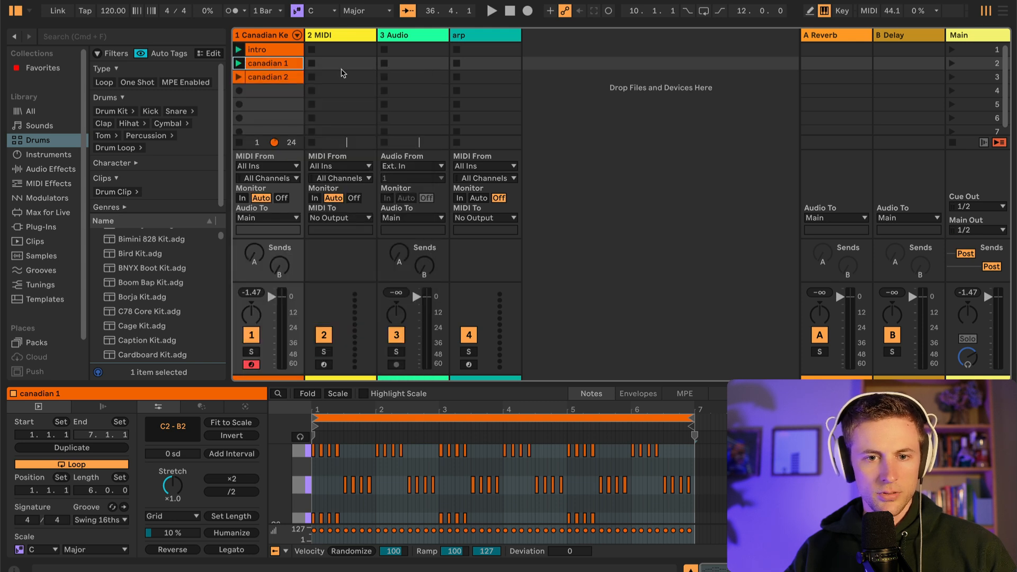
click(561, 131)
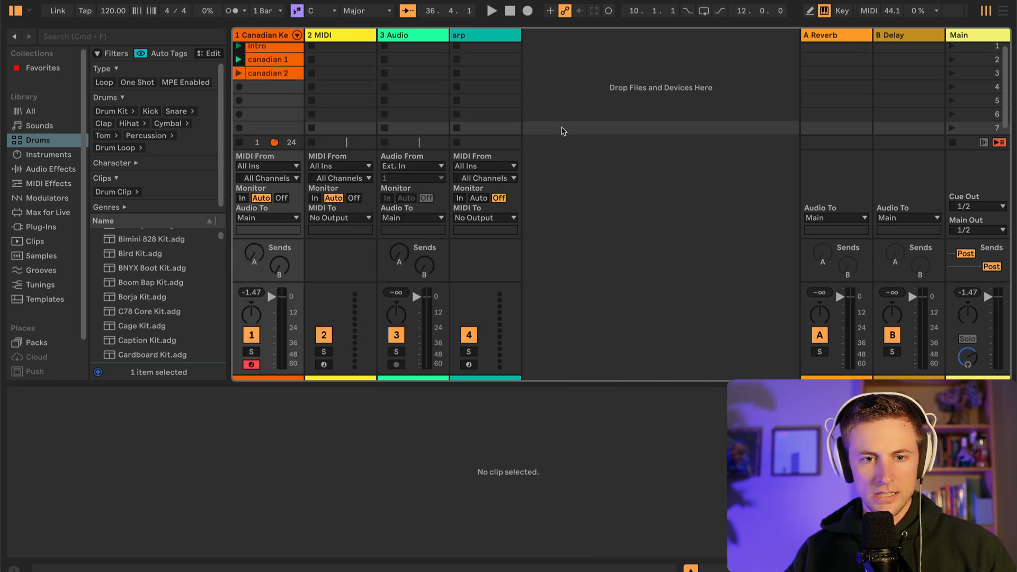
Record intro followed by canadian 1 from Session View into the Arrangement and switch the Canadian Keys track back to its arrangement
click(528, 11)
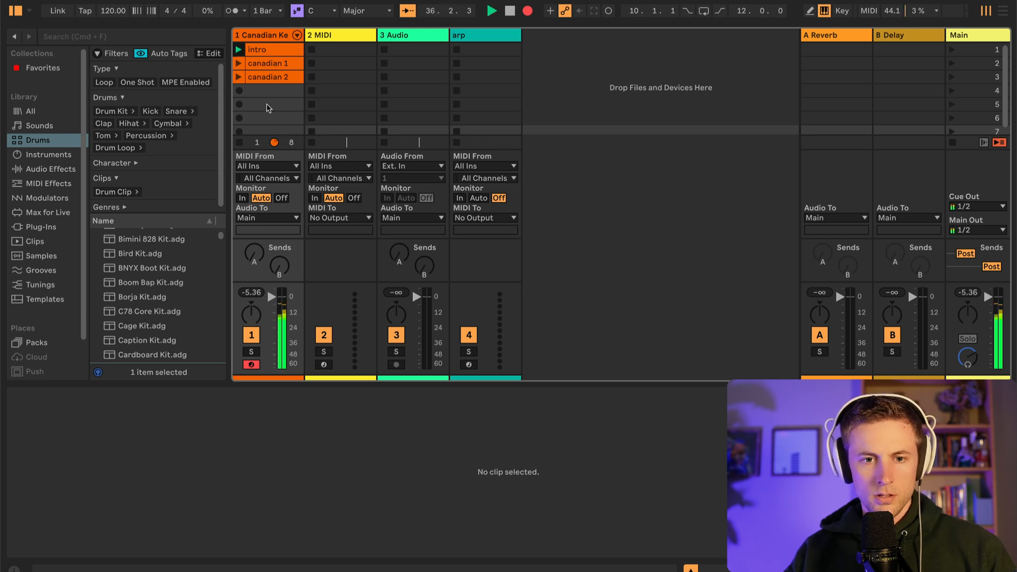
click(238, 63)
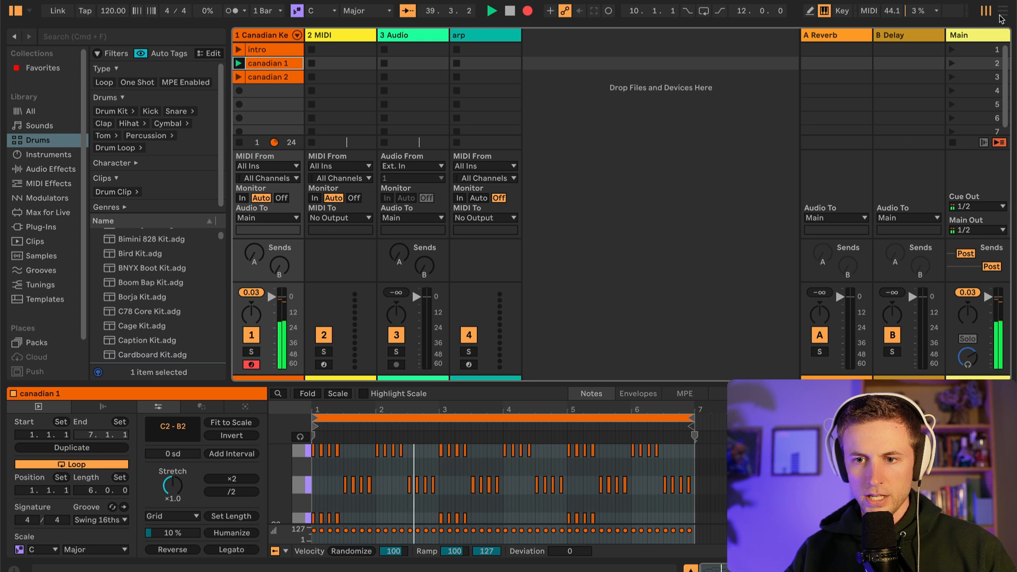
key(Tab)
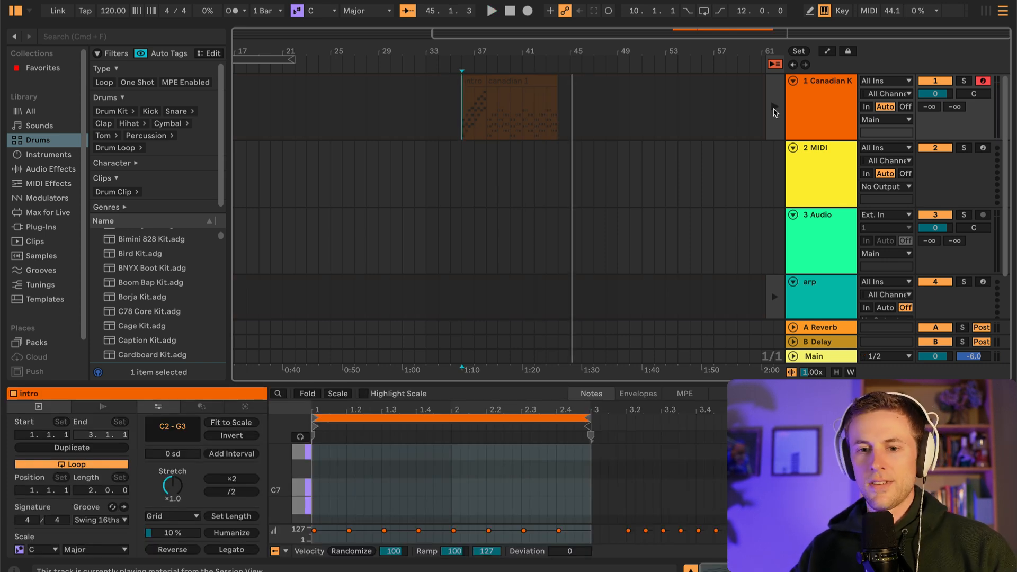
click(775, 112)
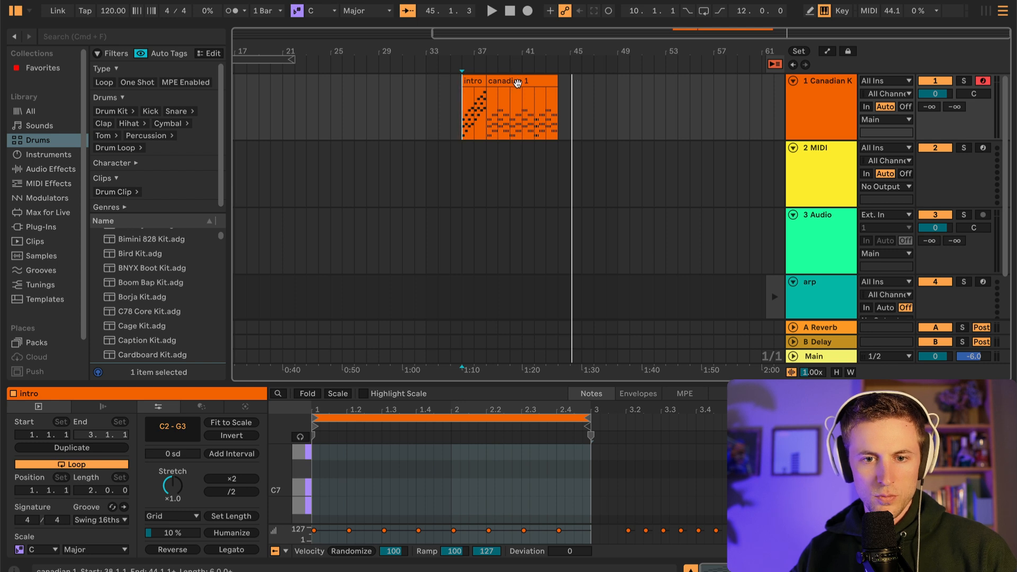
Move the recorded intro and canadian 1 clips together in the Arrangement so that intro starts at bar 23
drag(518, 83, 446, 83)
key(super+z)
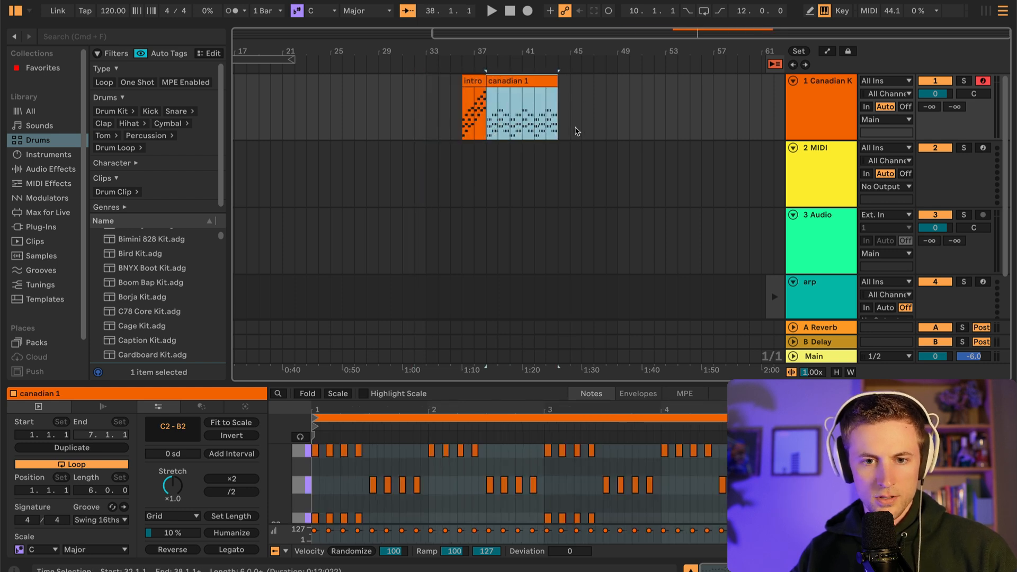
click(608, 105)
drag(607, 105, 466, 109)
drag(535, 86, 380, 87)
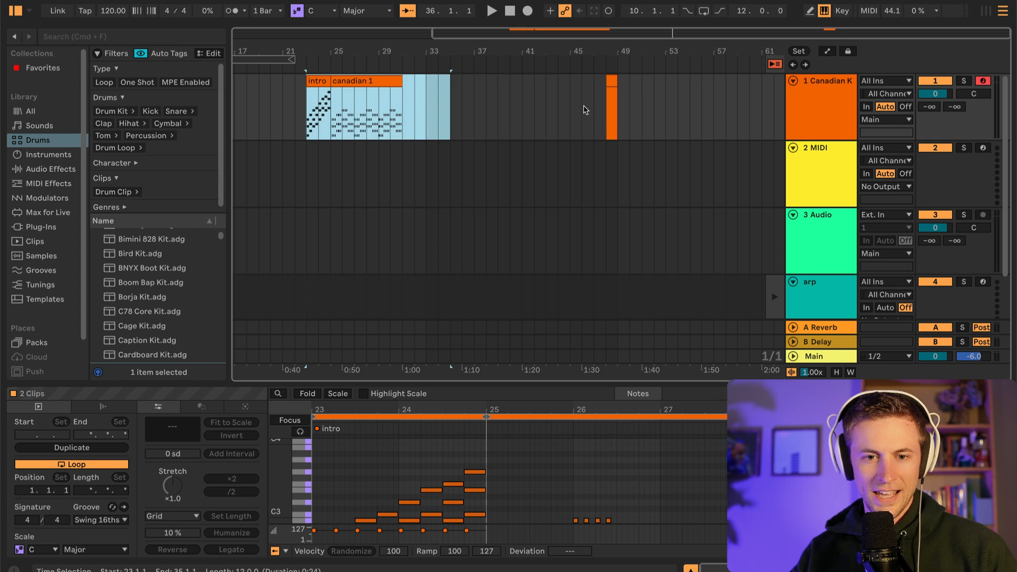
Select the range from bar 45 to bar 50 on the Canadian Keys track, covering the stray empty clip
click(539, 112)
drag(570, 108, 629, 113)
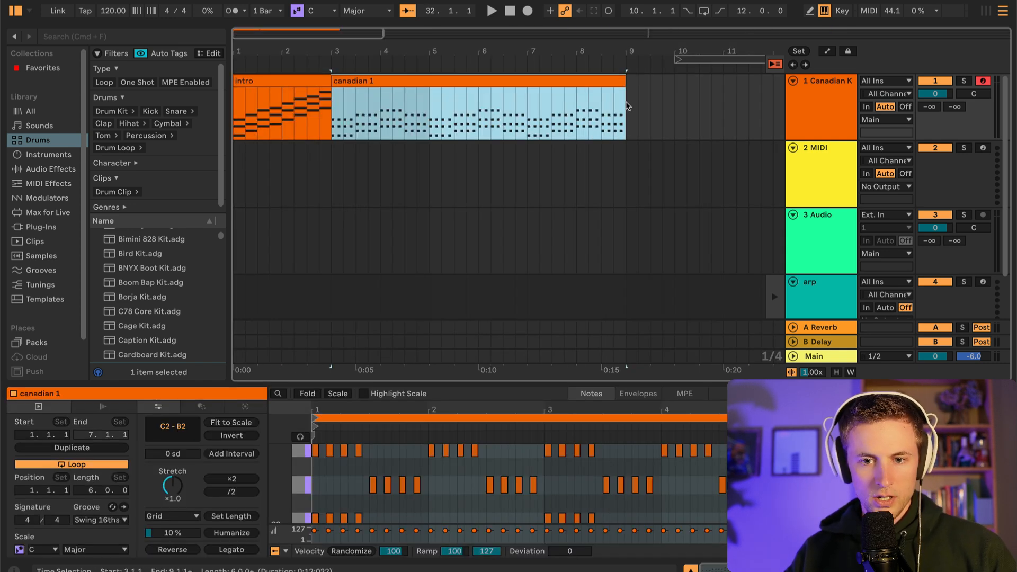
drag(626, 80, 626, 112)
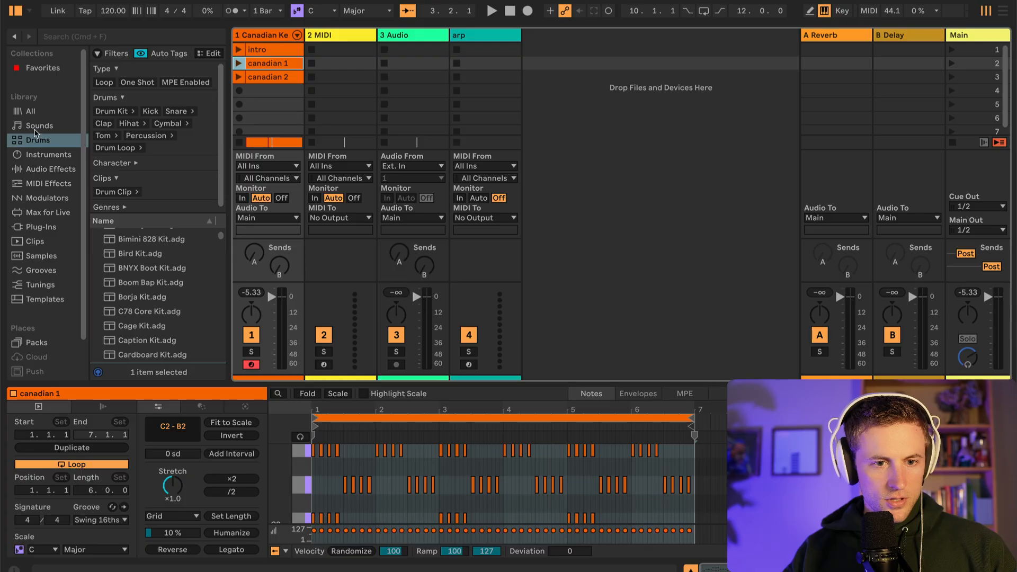
Browse the kits in the Drums library and preview the Acuff Kit
click(39, 126)
click(37, 140)
scroll(180, 254, up, 3)
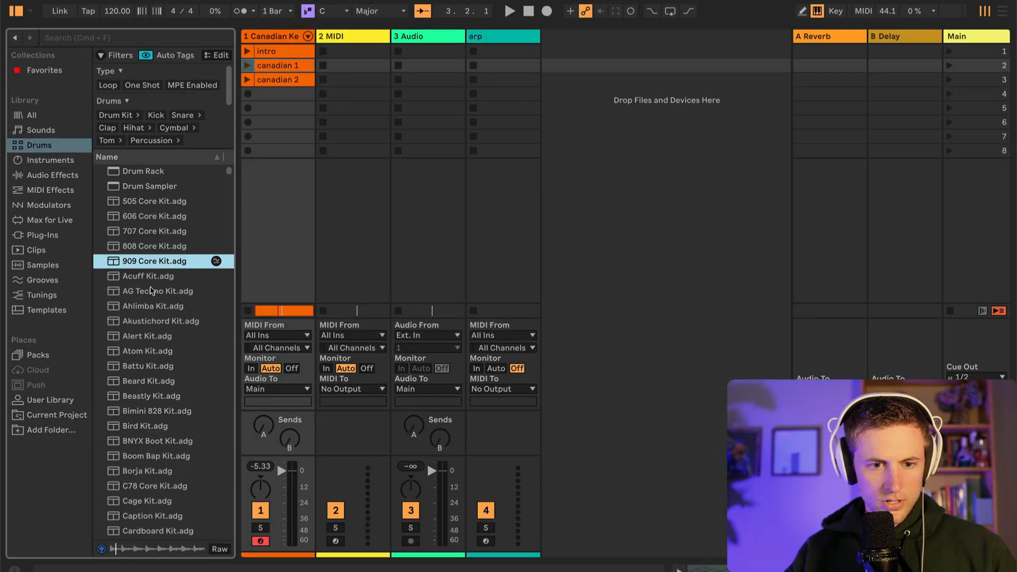
click(154, 276)
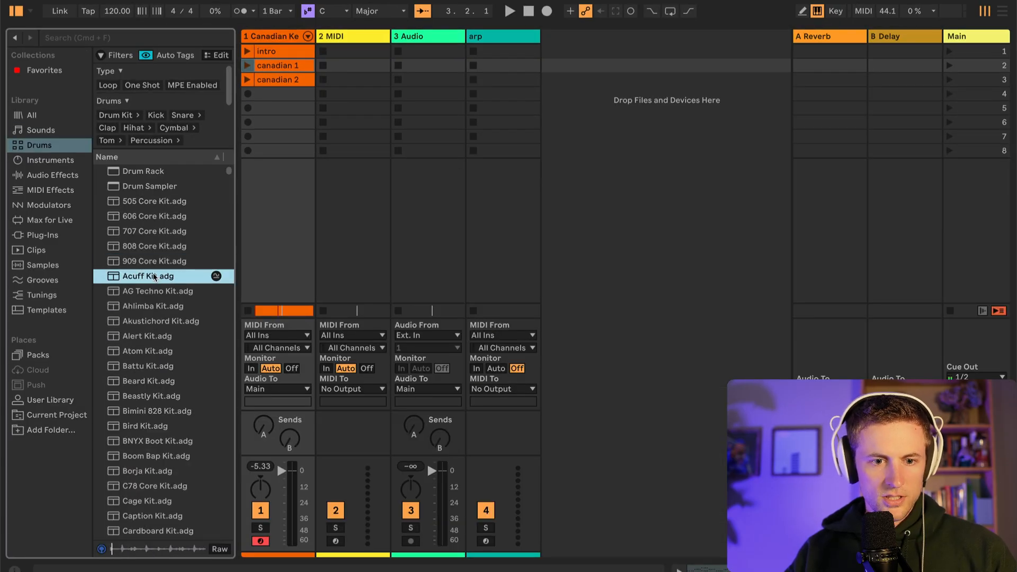
Play canadian 1, preview further drum kits such as AG Techno and Ahlimba over it, and load Cashon Kit onto the fourth track
click(247, 65)
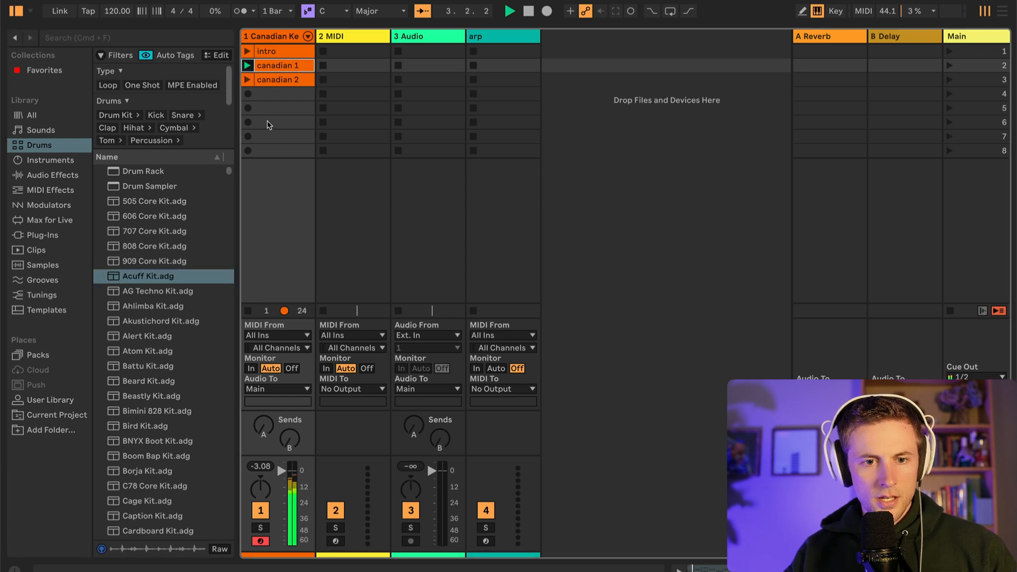
click(151, 292)
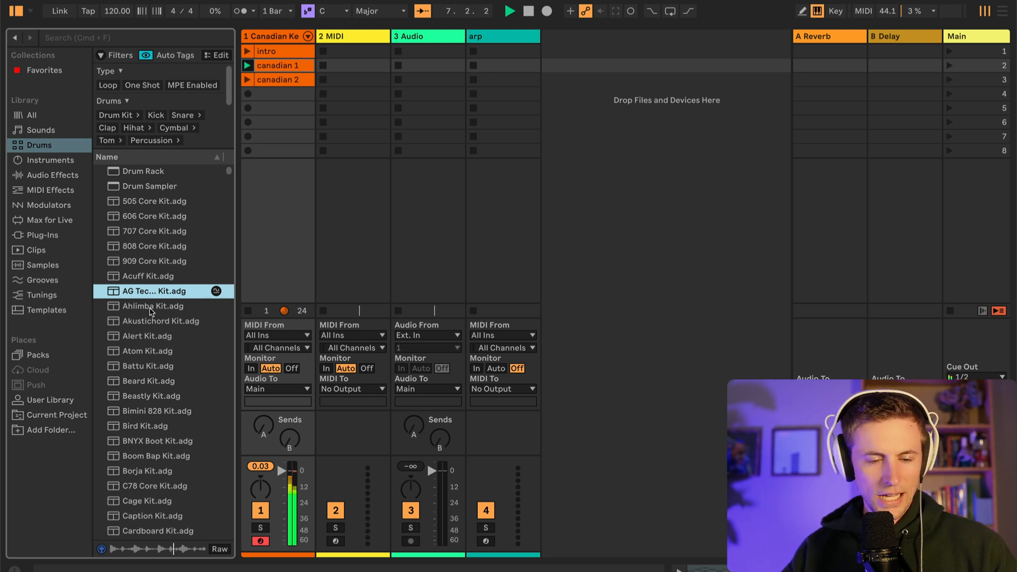
click(152, 307)
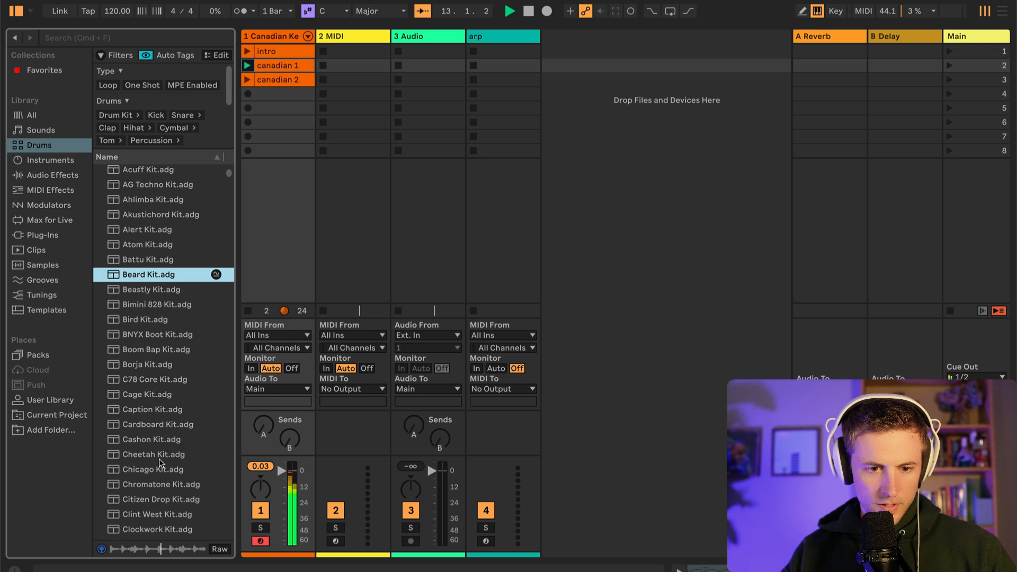
click(142, 456)
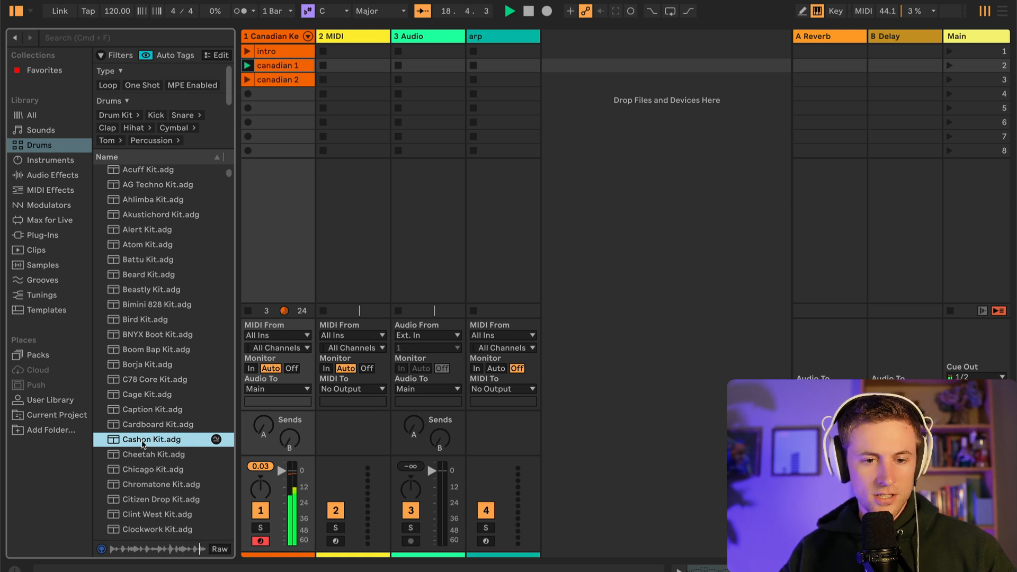
drag(143, 445, 564, 76)
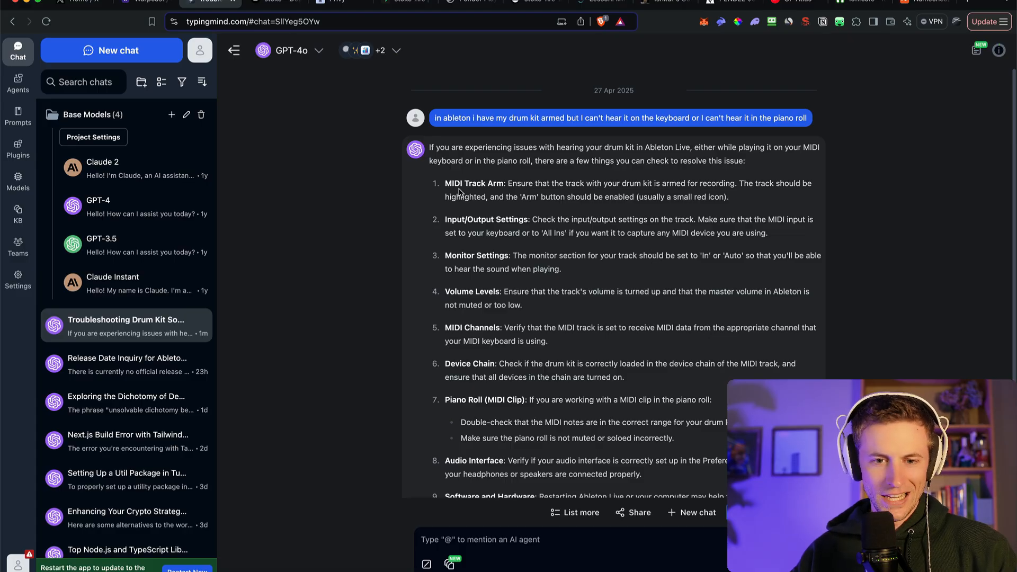
Read the troubleshooting checklist for an inaudible drum kit, focusing on the Piano Roll advice about the correct MIDI note range
drag(440, 183, 675, 442)
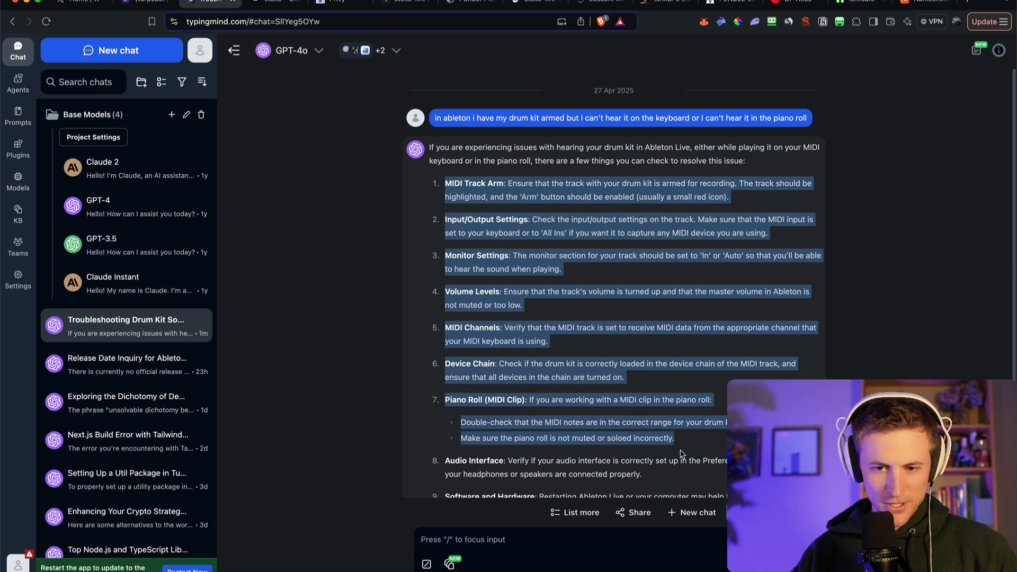
click(701, 303)
scroll(702, 303, down, 2)
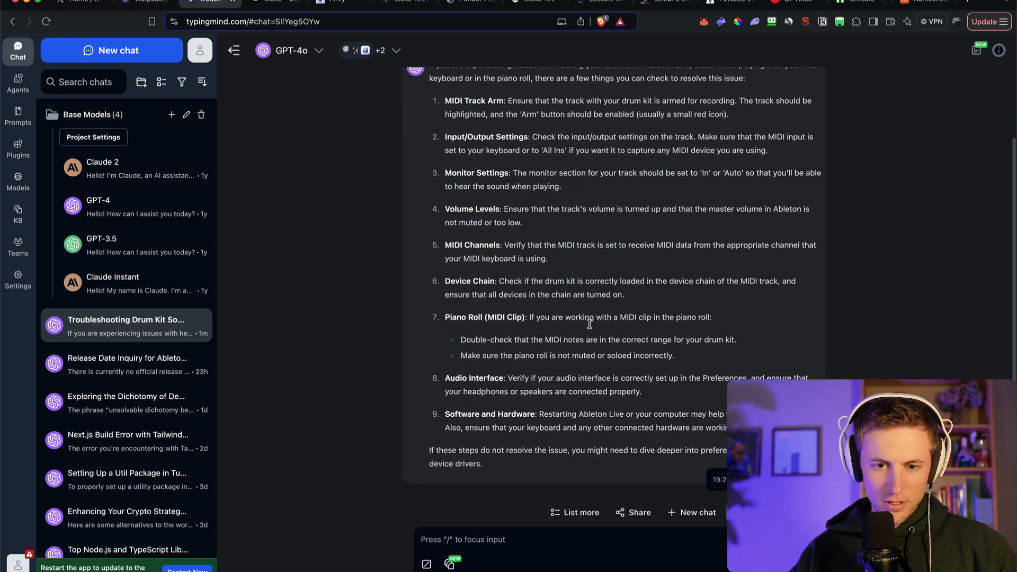
drag(502, 314, 692, 327)
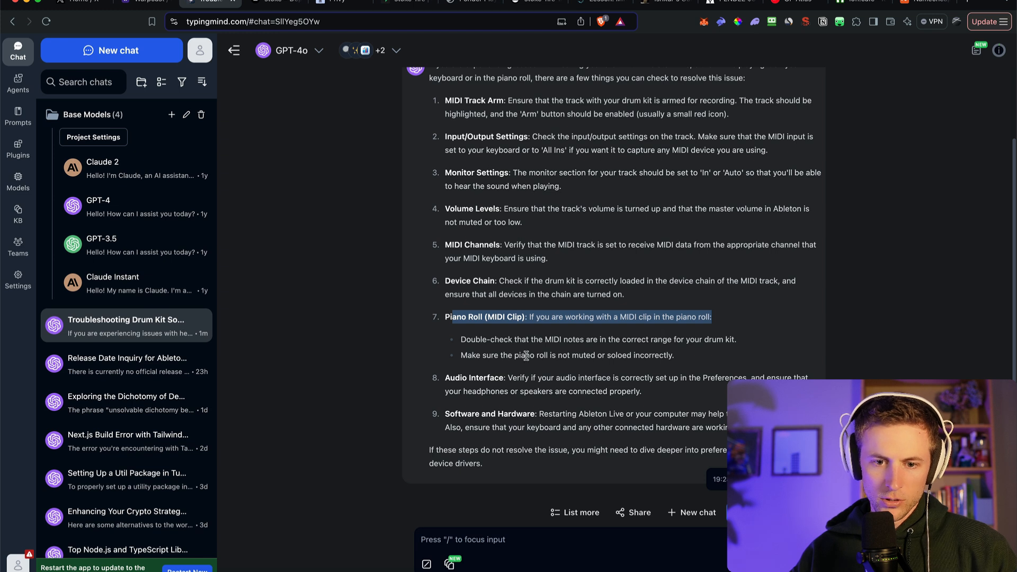
drag(514, 340, 579, 342)
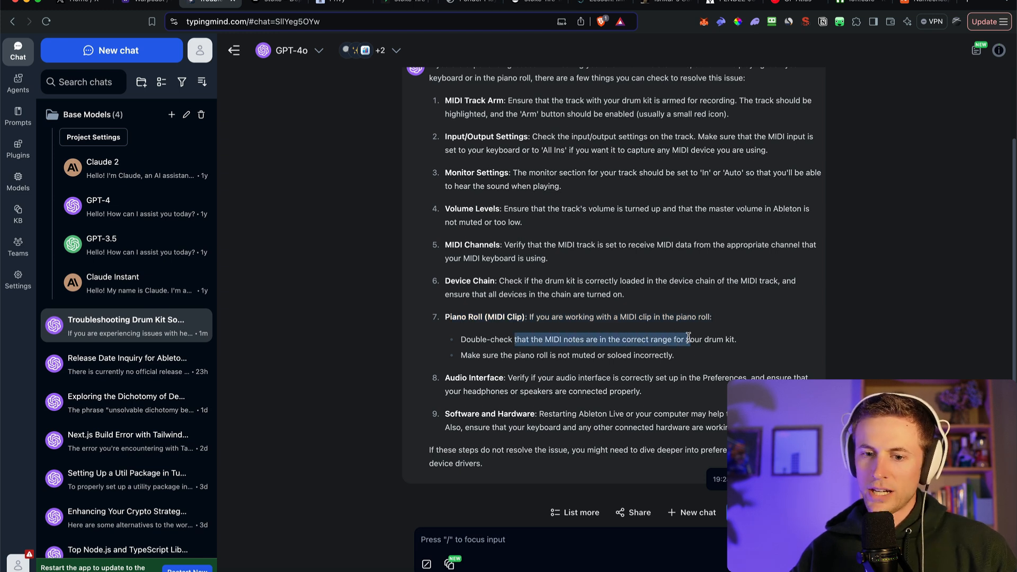
click(767, 339)
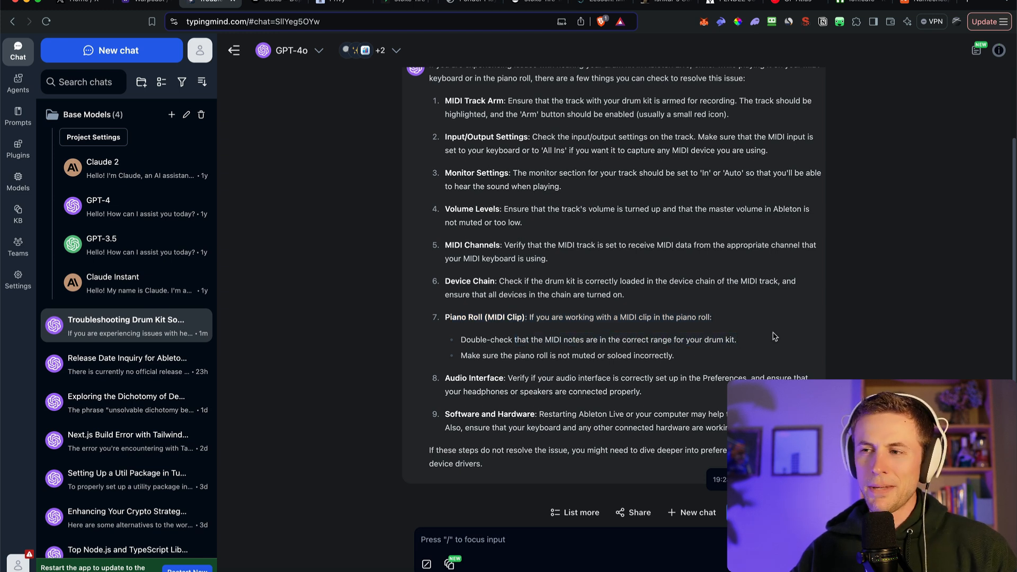
scroll(581, 135, up, 2)
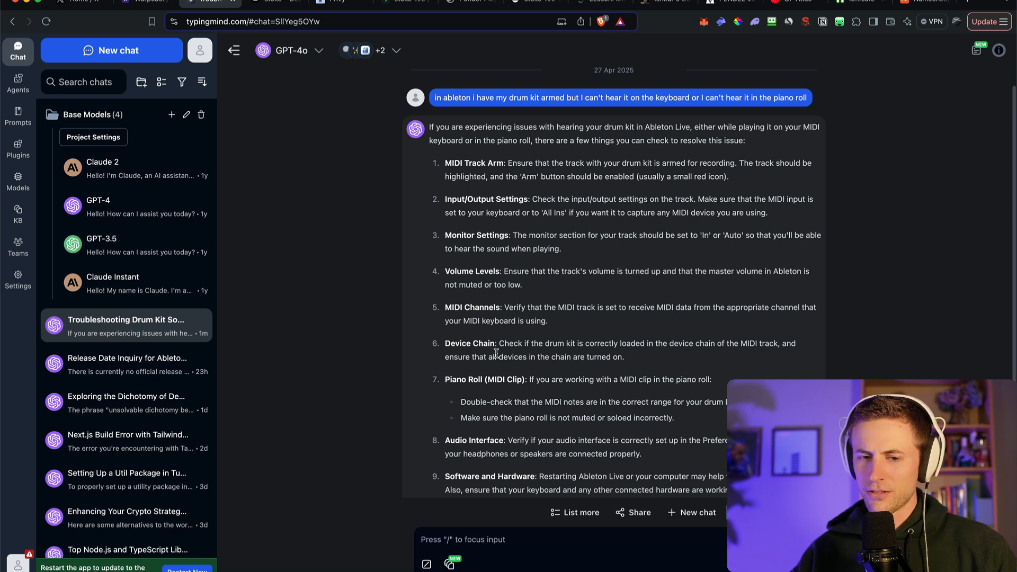
Switch back to Ableton Live and audition the FX Vocoder Robot notes in the Cashon Kit clip with a short playback
key(ctrl+Left)
scroll(498, 472, down, 1)
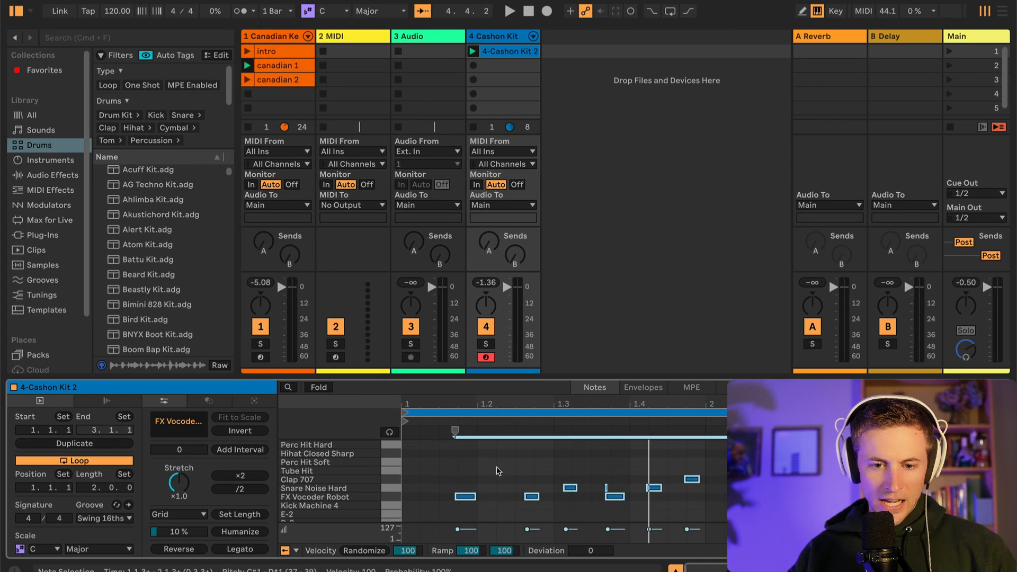
scroll(502, 475, down, 1)
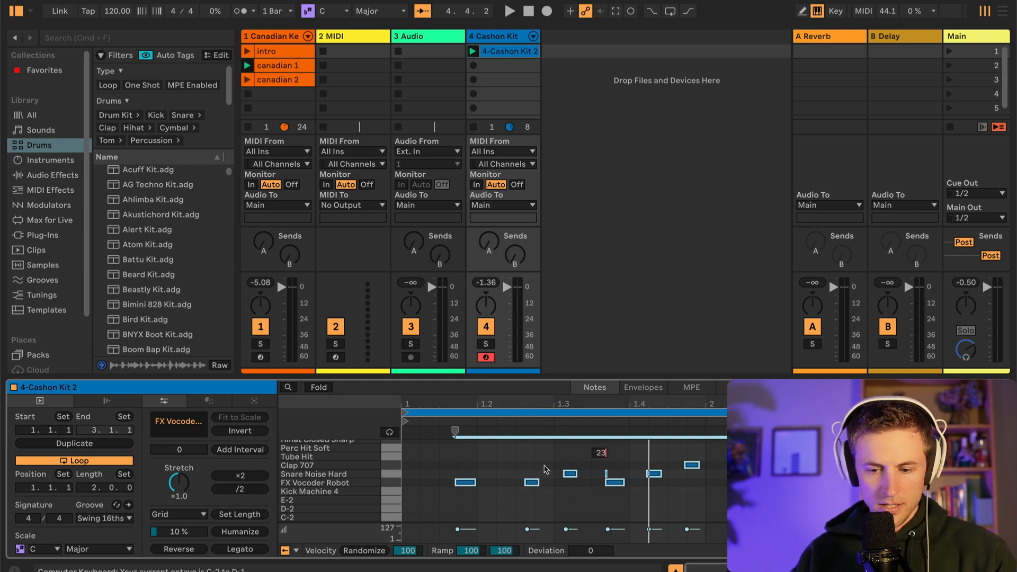
click(610, 463)
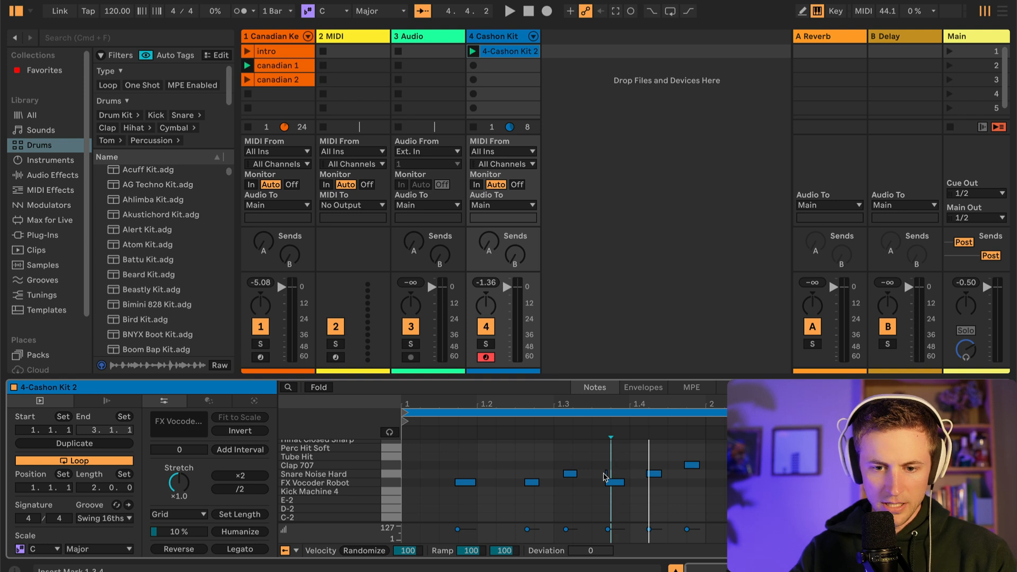
click(391, 483)
key(space)
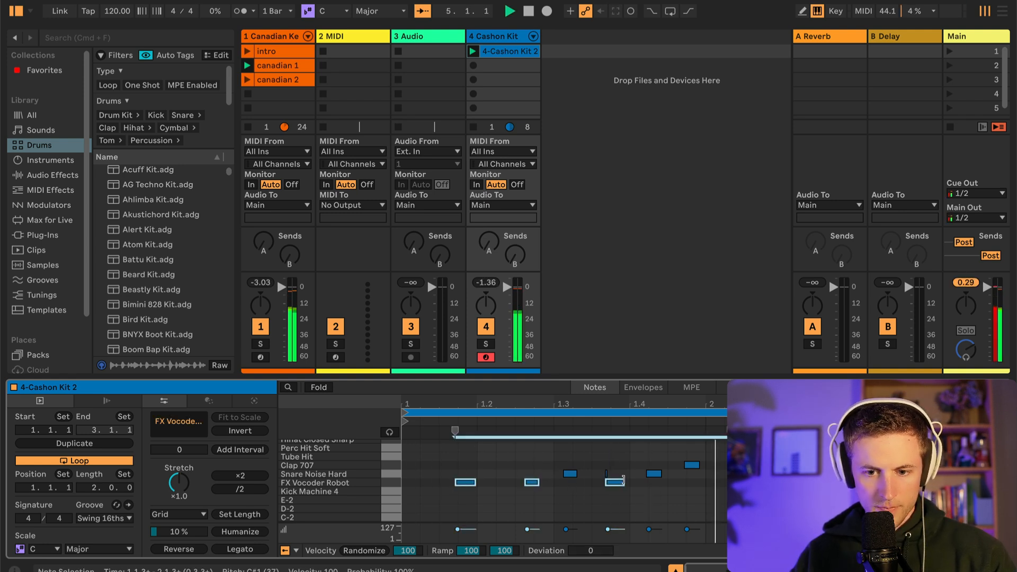
key(space)
Enlarge the note editor of the Cashon Kit clip and play its drum pattern
scroll(647, 457, up, 2)
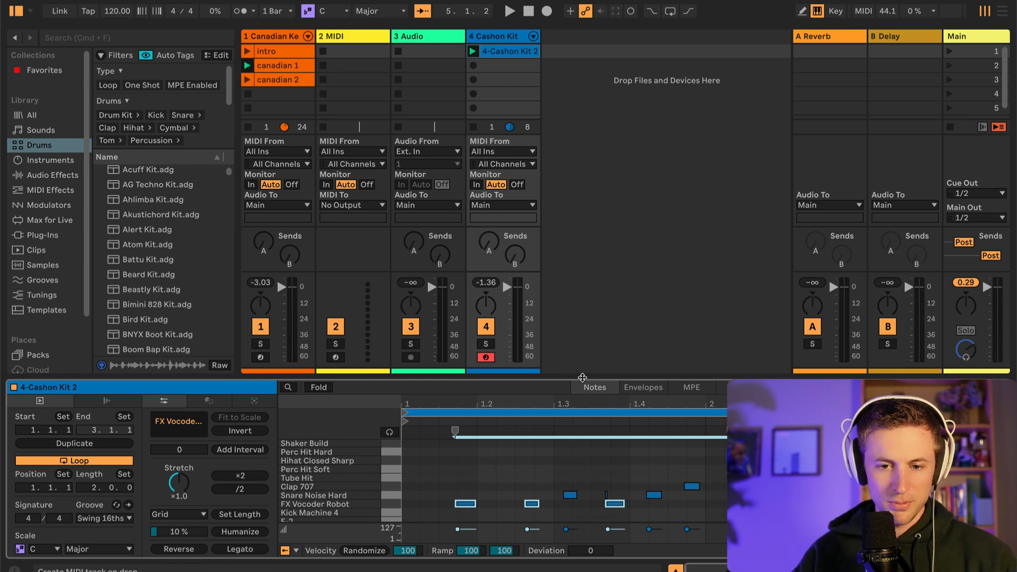
drag(583, 378, 569, 192)
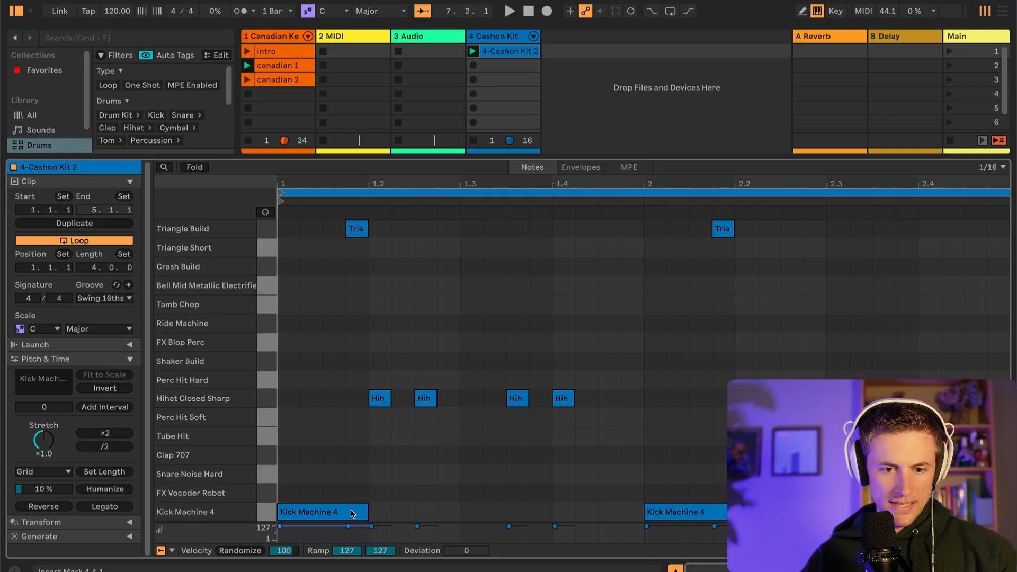
key(space)
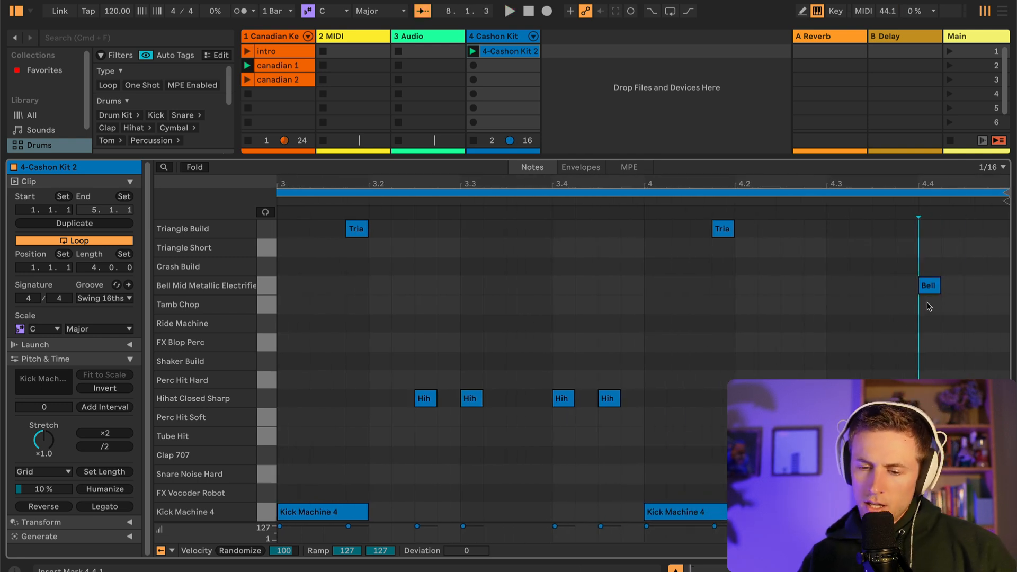
Move the Bell Mid Metallic note in bar 4 to 4.3.4, erase it and redraw it at 4.4.1
drag(931, 287, 902, 303)
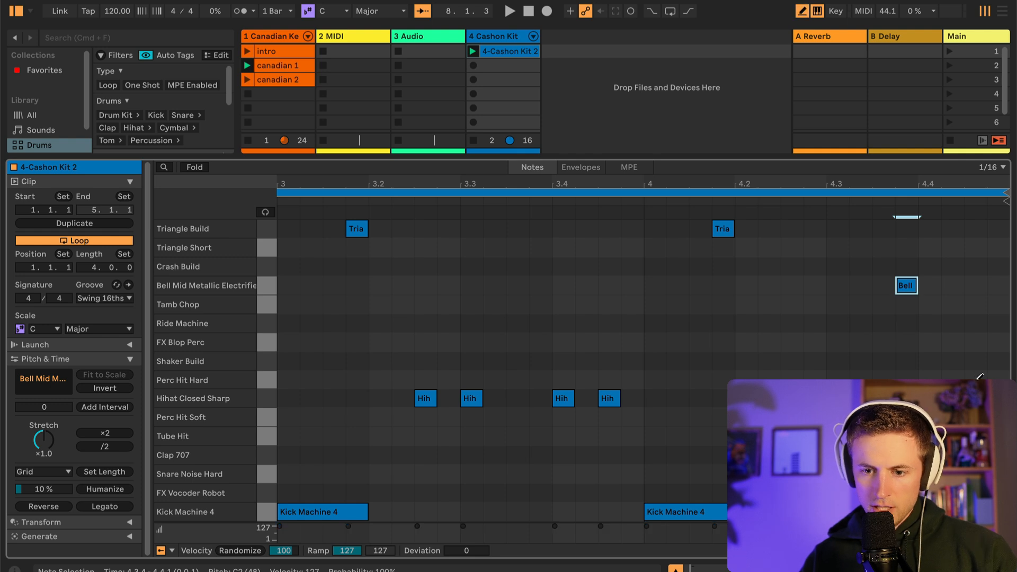
click(911, 290)
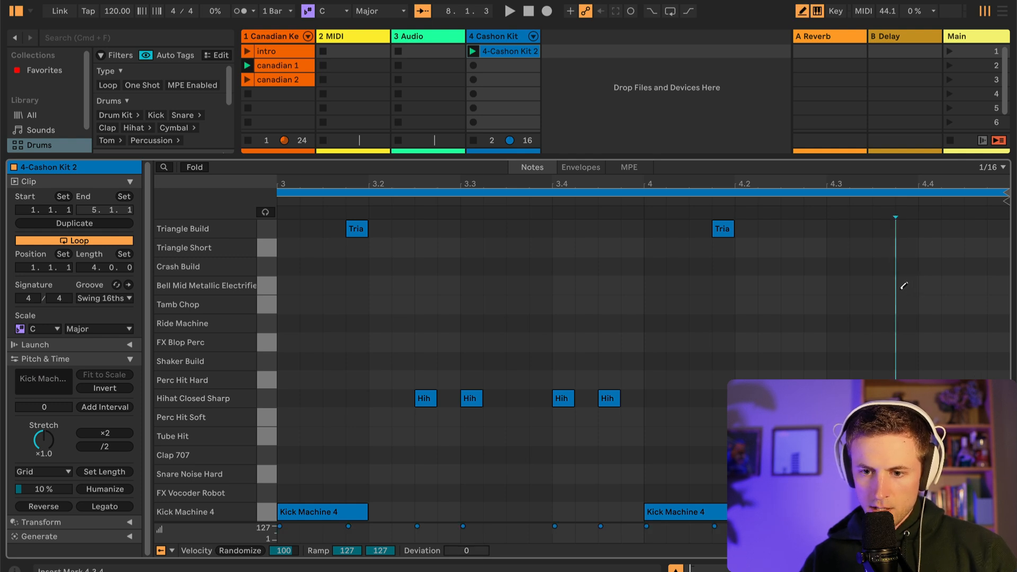
click(935, 287)
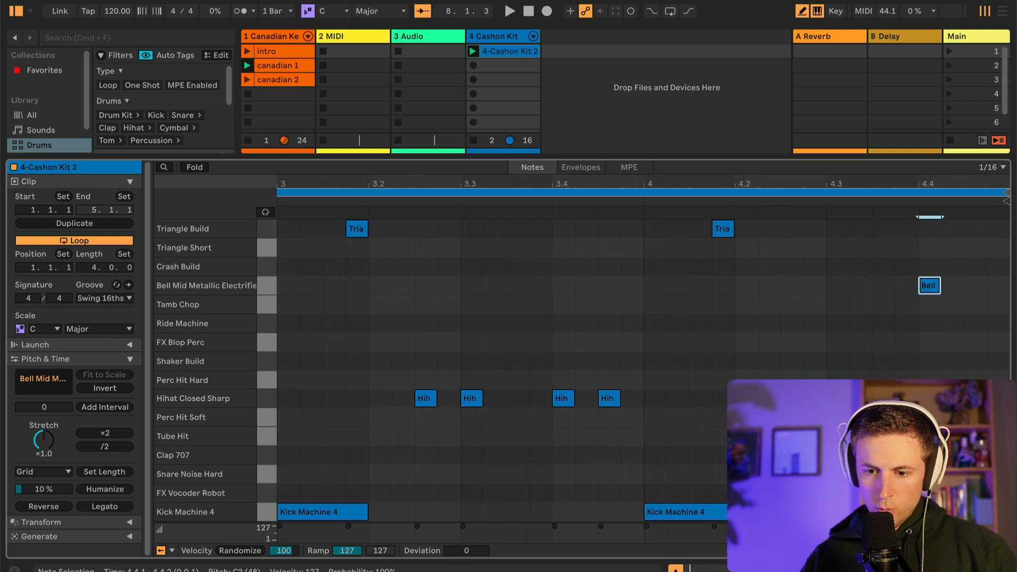
key(space)
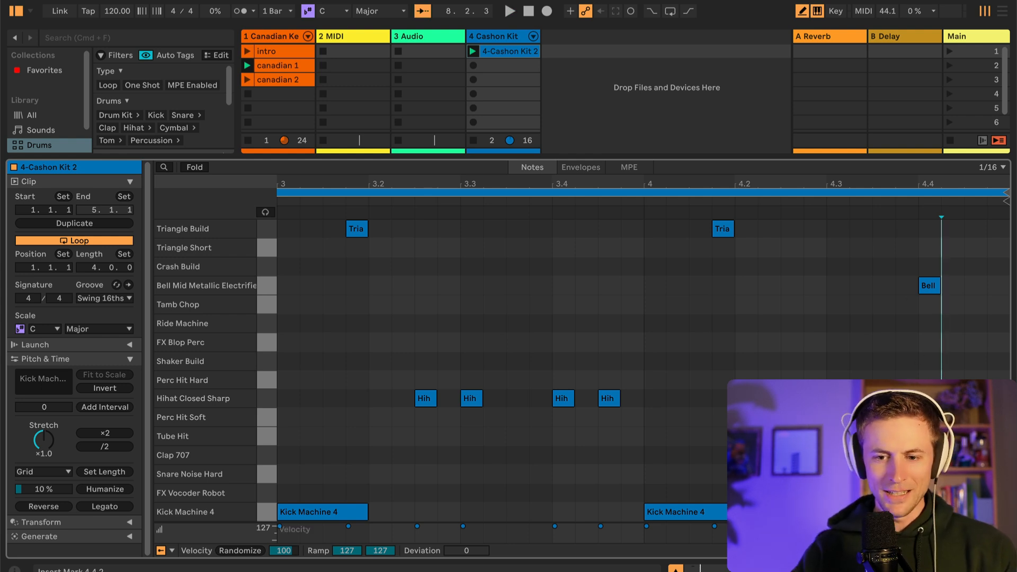
Draw a Snare Noise Hard note at beat 1.3 in the drum clip and erase it again
scroll(572, 360, left, 10)
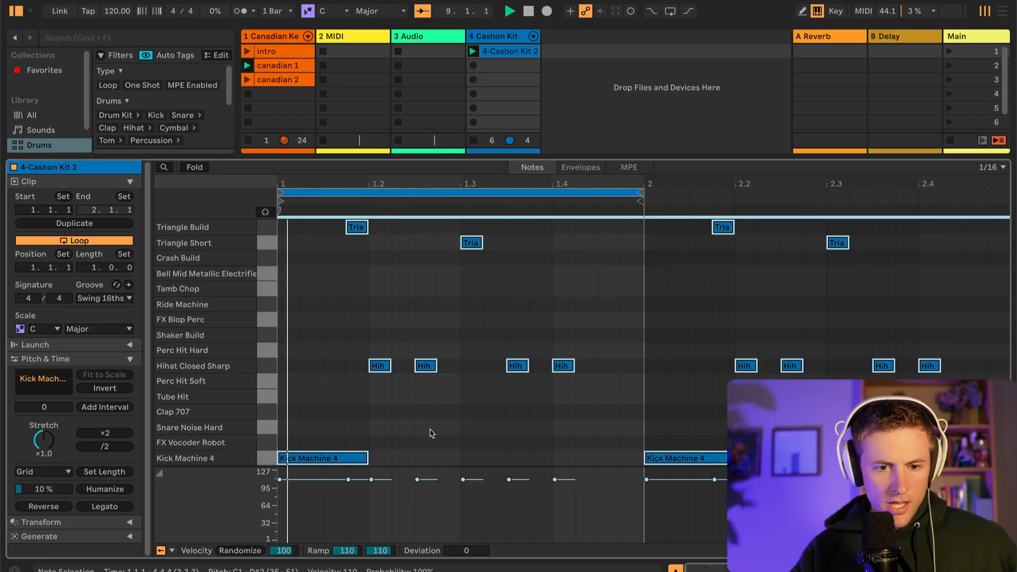
click(475, 438)
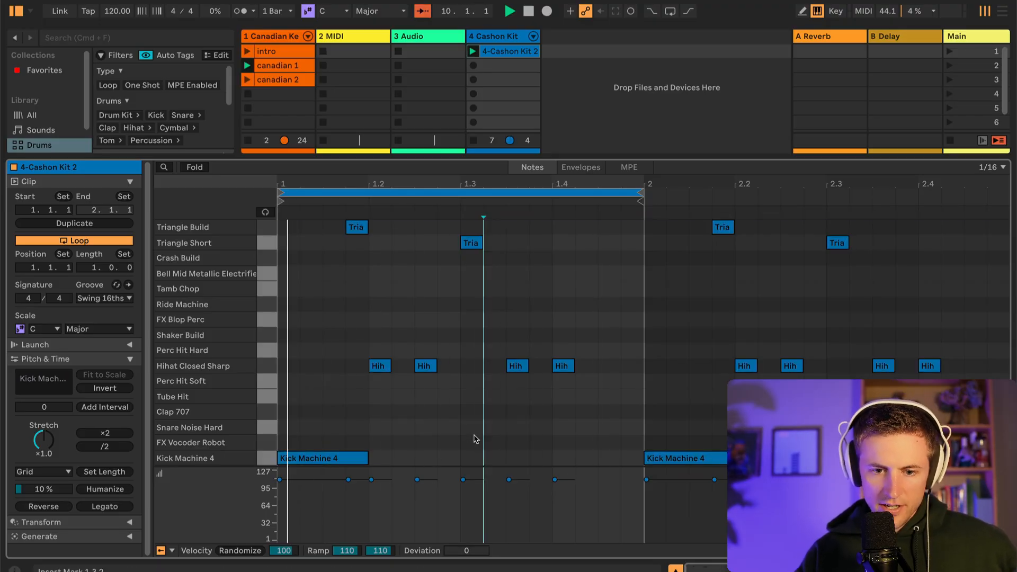
key(b)
click(471, 427)
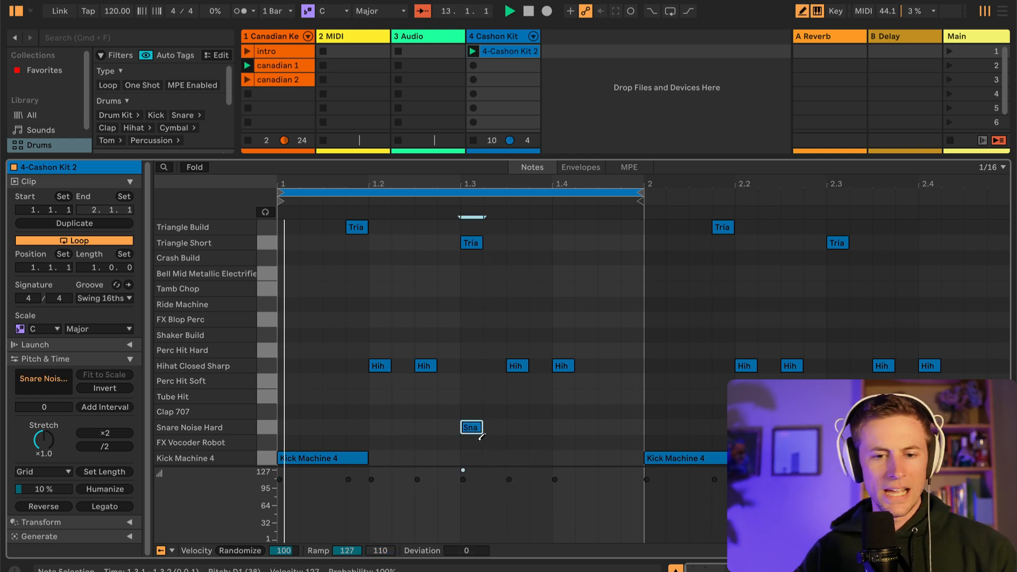
click(471, 427)
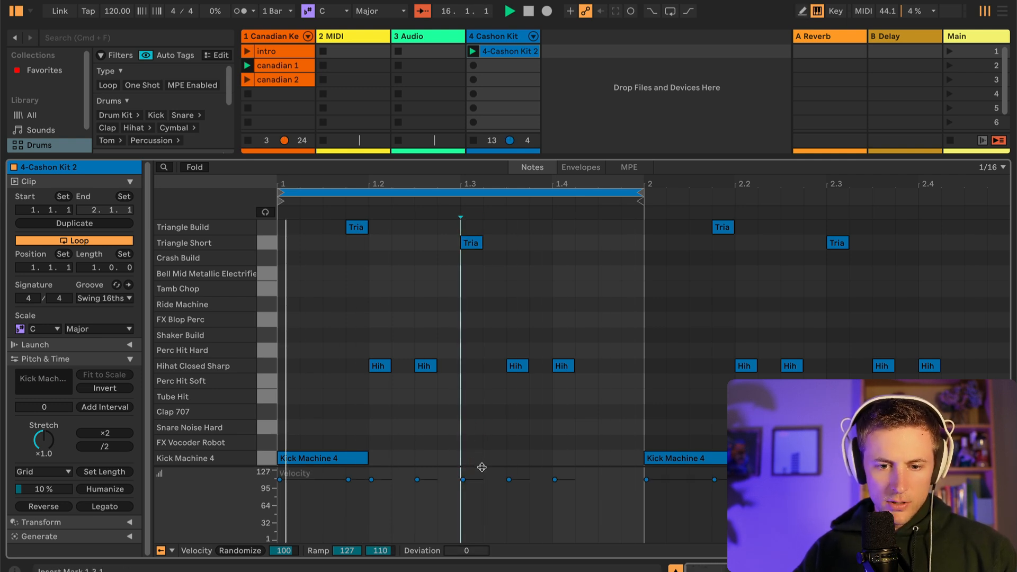
Enlarge the velocity lane and randomize the velocities of the Hihat Closed Sharp notes in the drum clip
drag(476, 466, 486, 351)
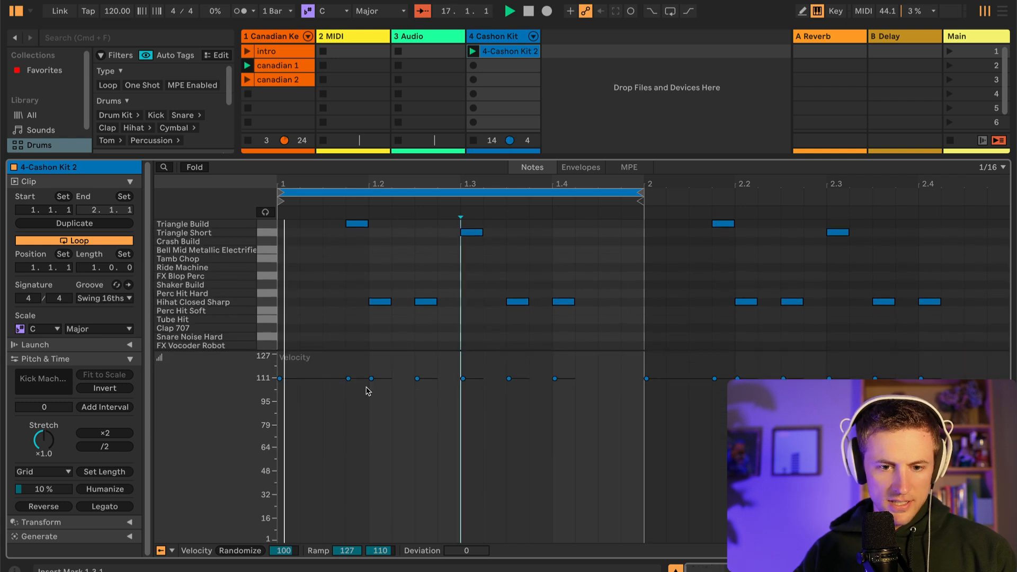
drag(465, 350, 455, 382)
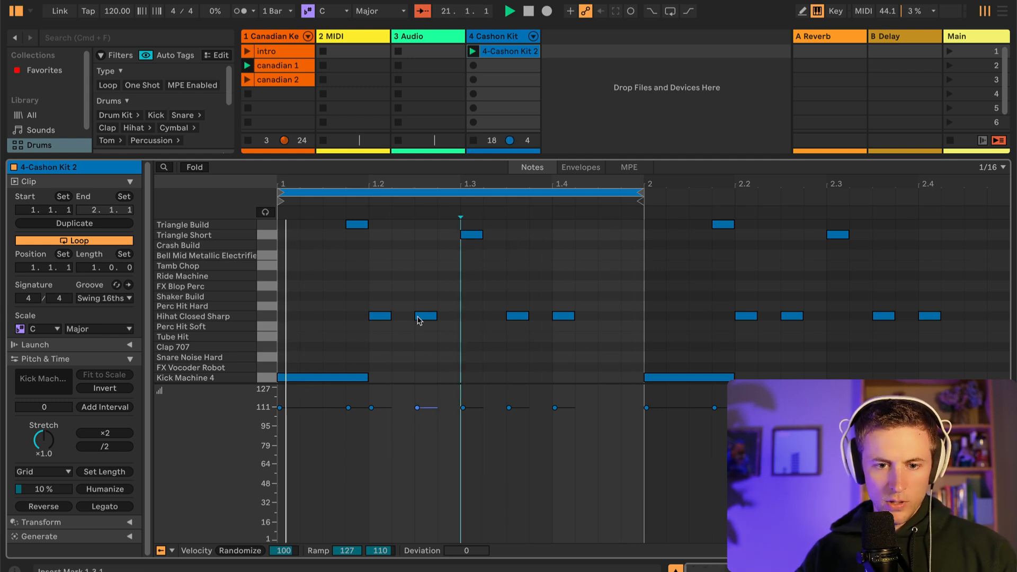
drag(360, 303, 583, 331)
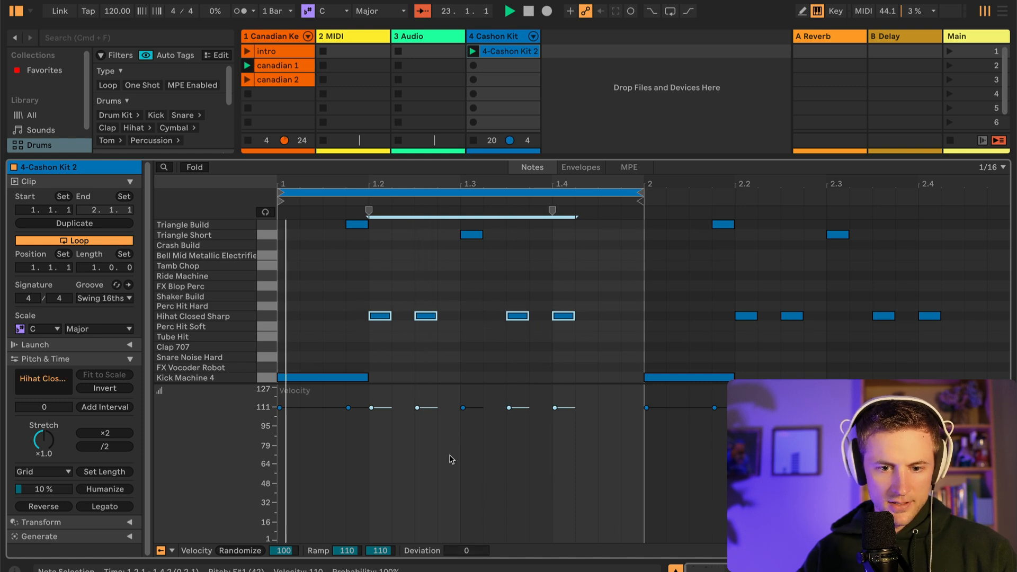
click(237, 551)
click(674, 335)
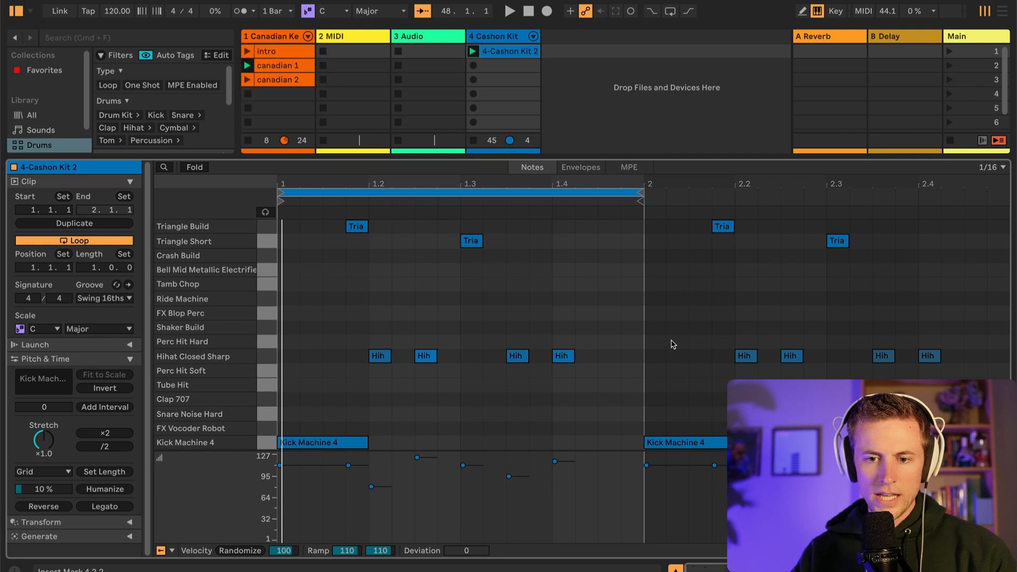
click(673, 344)
scroll(541, 358, right, 10)
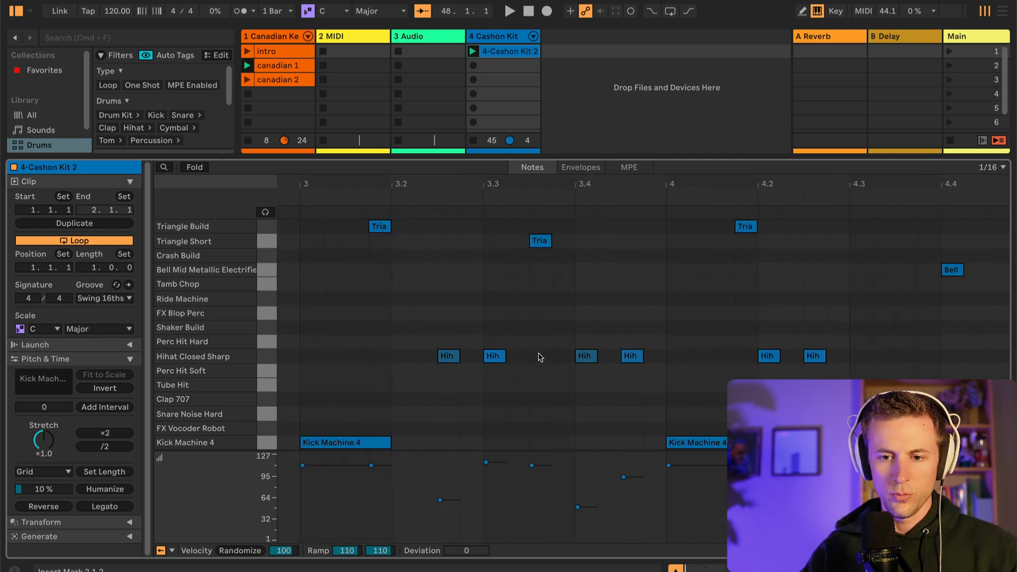
scroll(541, 358, left, 10)
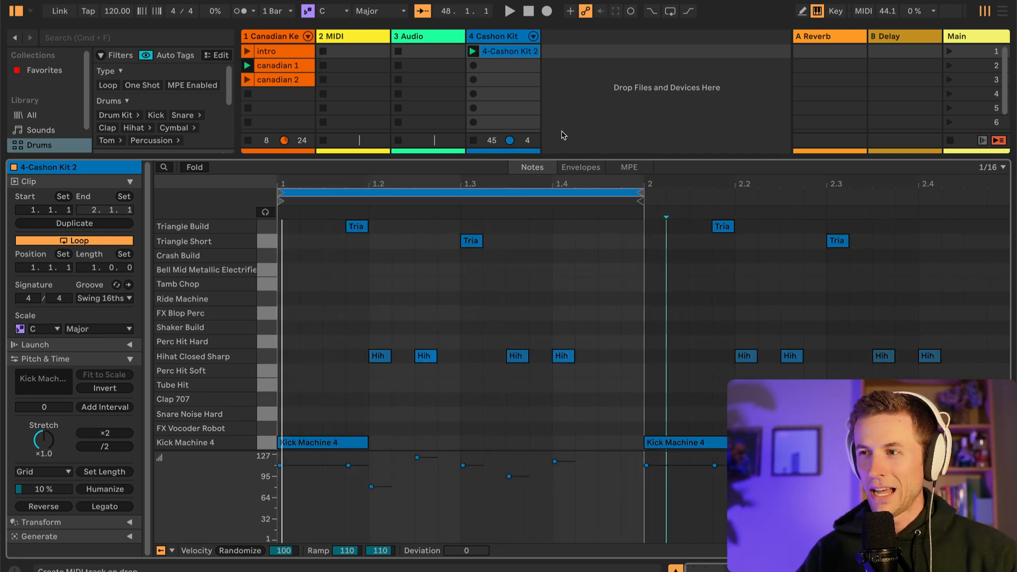
Copy the 4-Cashon Kit 2 clip into the second slot of the Cashon Kit track
click(504, 65)
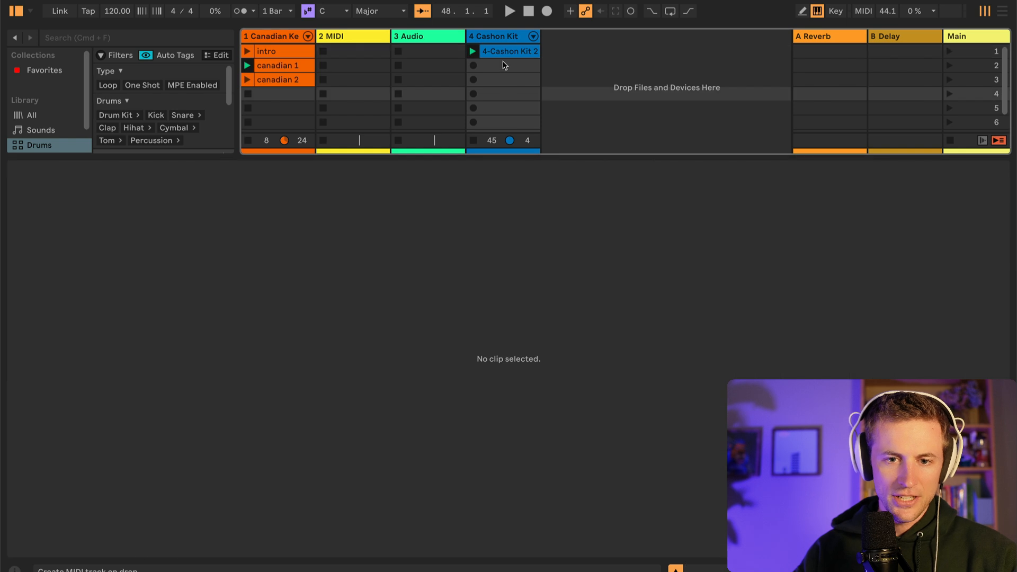
click(506, 55)
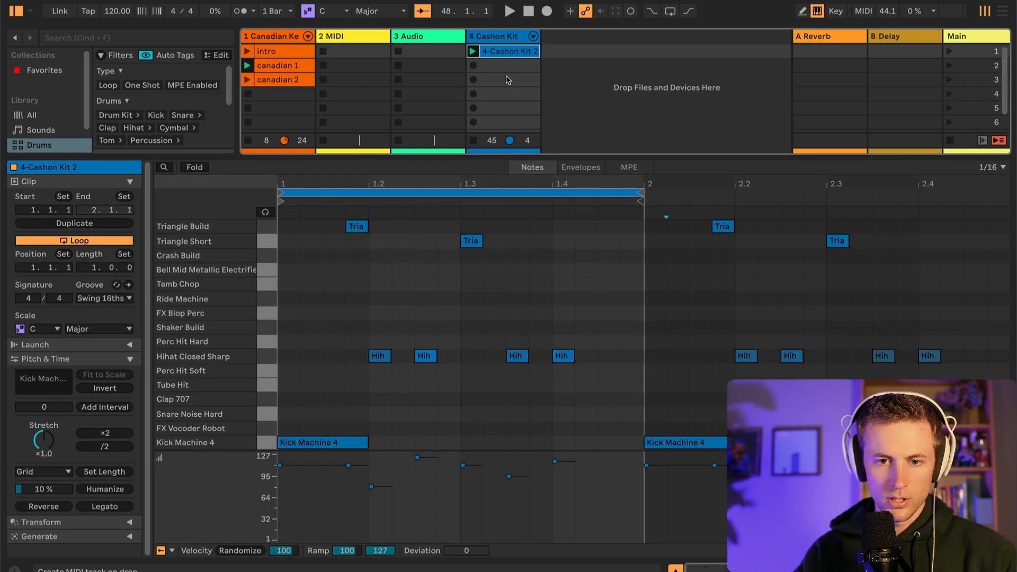
click(501, 67)
key(super+v)
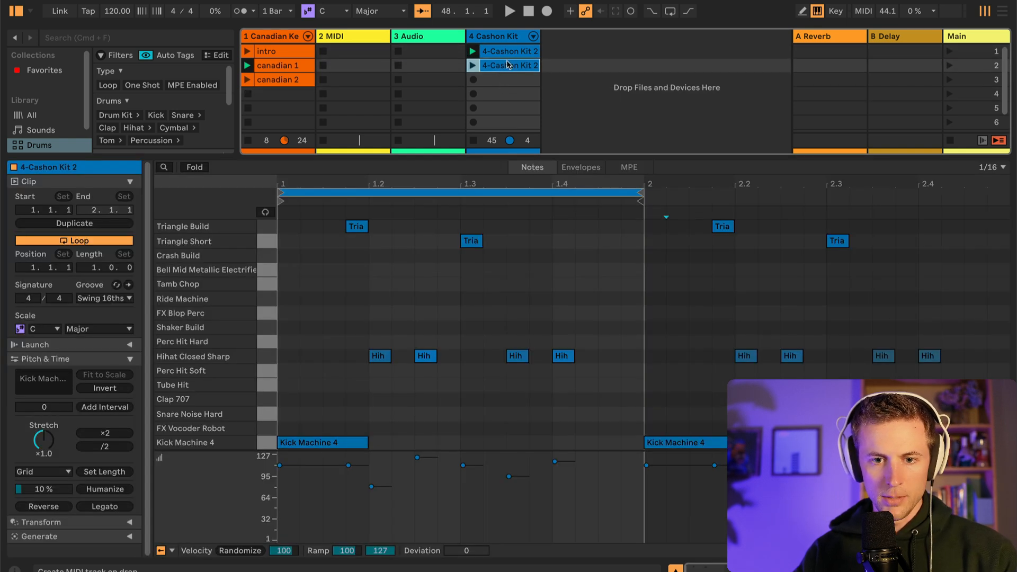
Rename the two Cashon Kit clips as drum 1 and drum 2
right_click(507, 68)
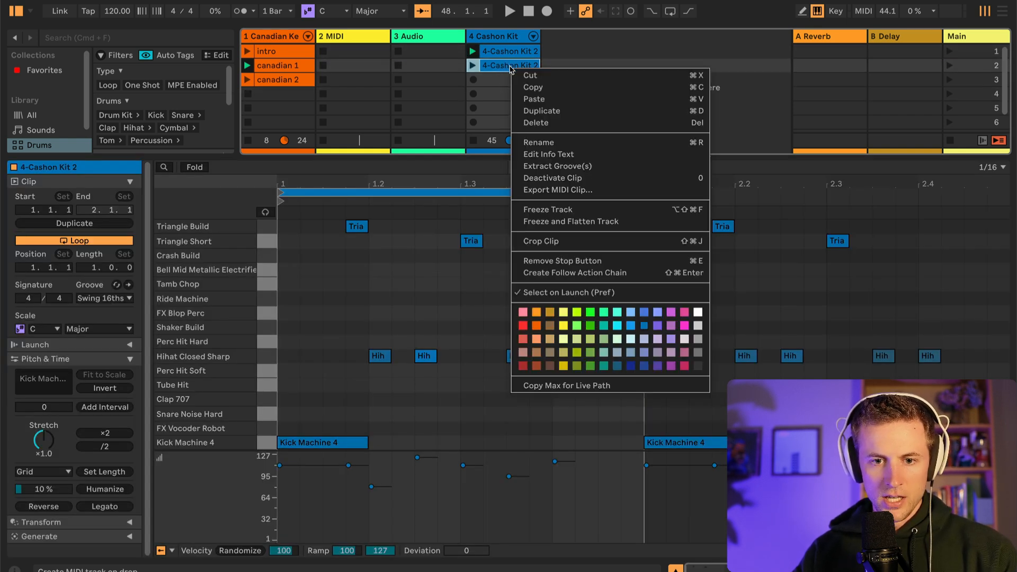
click(570, 145)
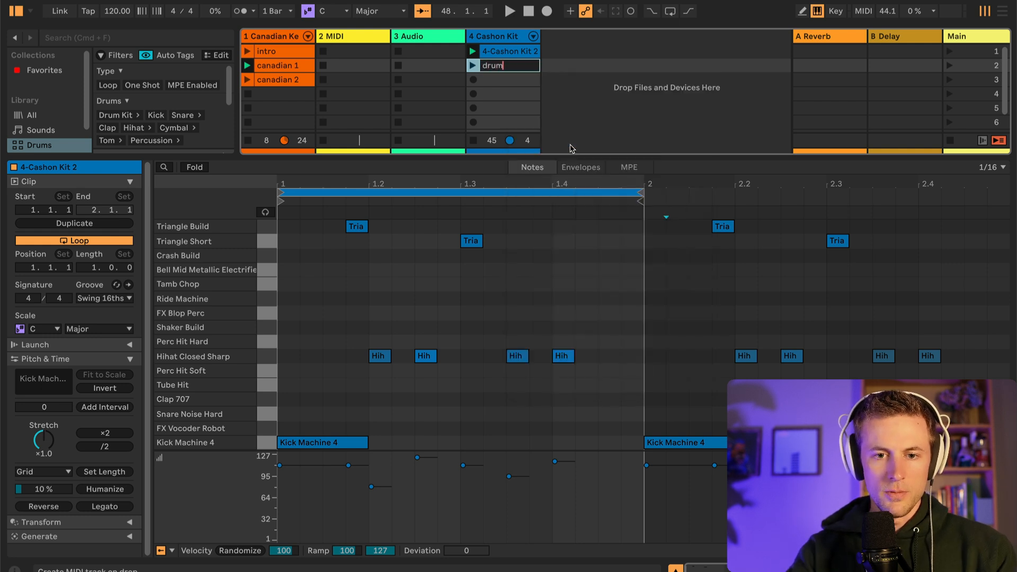
text(drum)
key(Return)
Draw Snare Noise Hard, Clap 707, FX Blop Perc, Tamb Chop and Bell Mid Metallic notes in bar 1 of drum 2 and play it
key(b)
click(470, 413)
scroll(705, 428, right, 5)
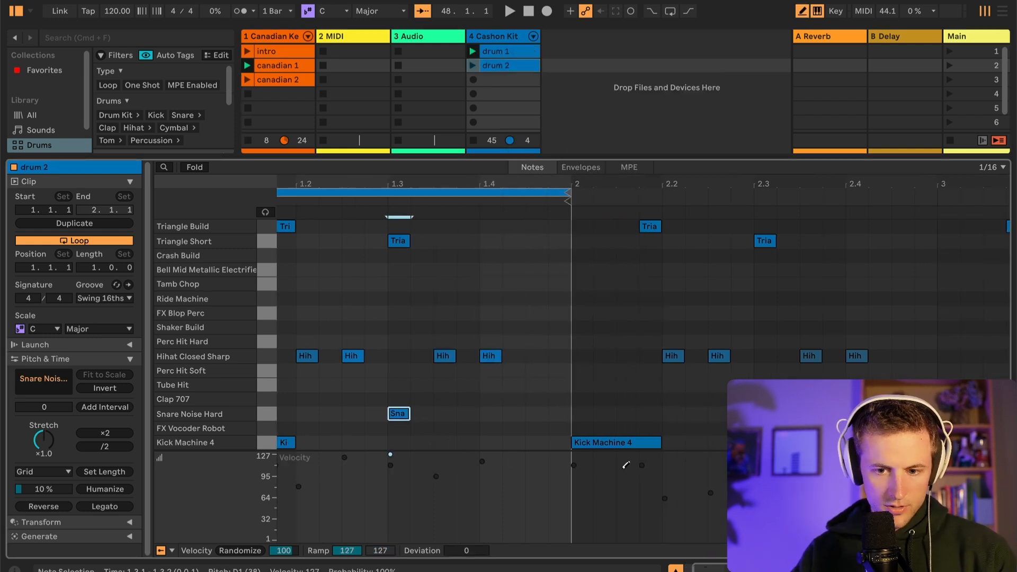
scroll(709, 415, right, 8)
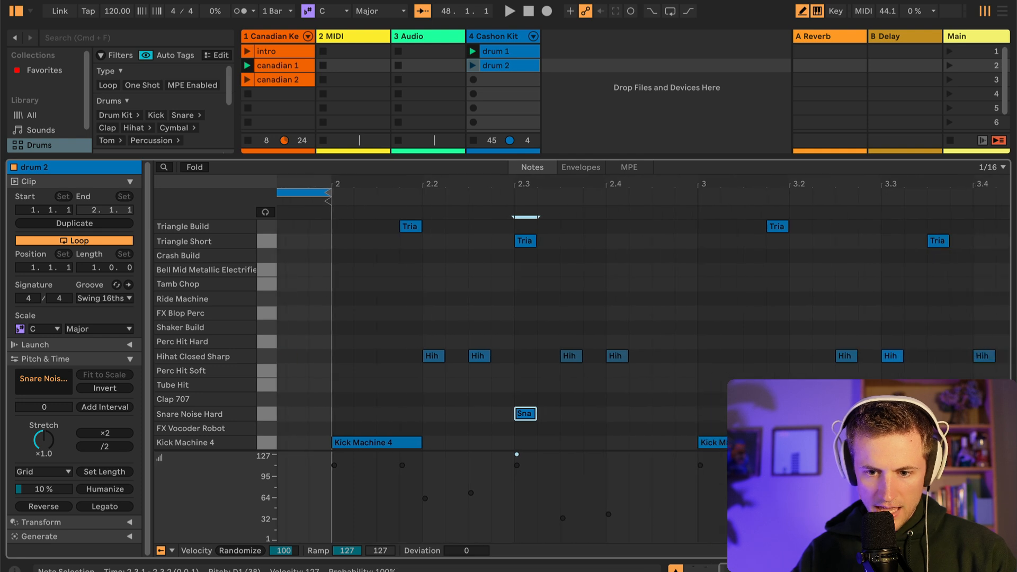
key(space)
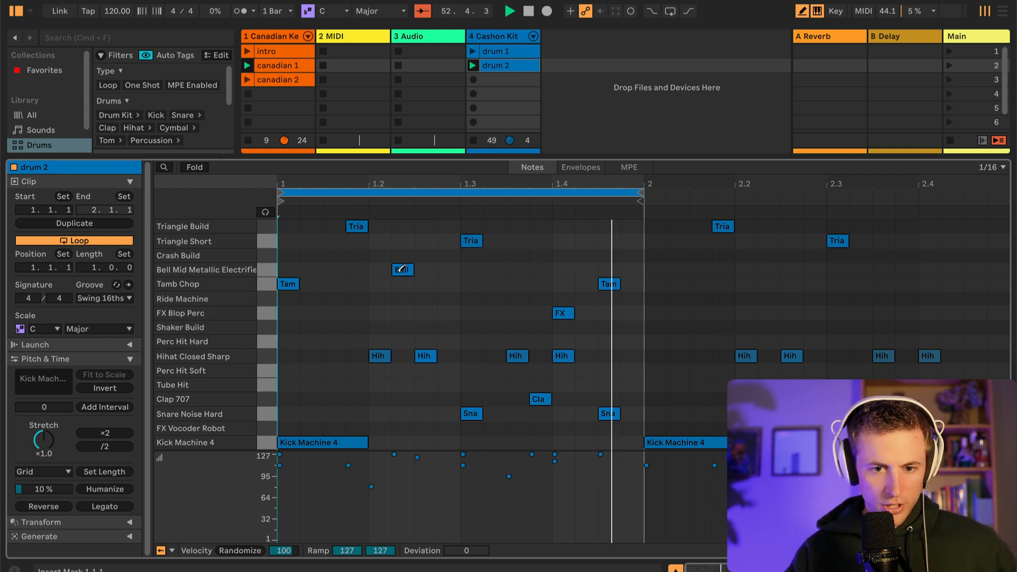
key(b)
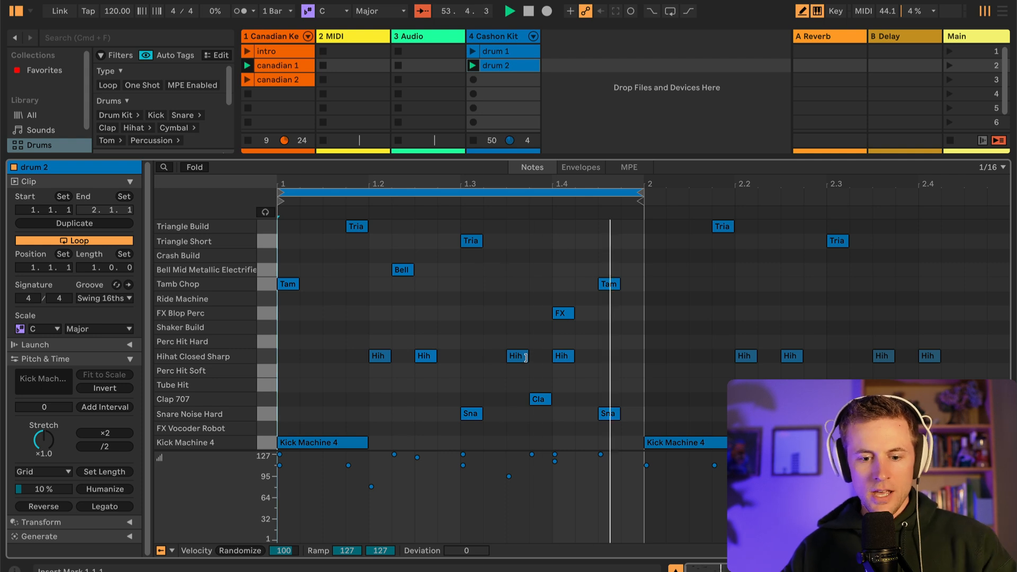
Duplicate the one-bar drum 2 pattern across the clip until its loop is four bars long
drag(288, 220, 613, 438)
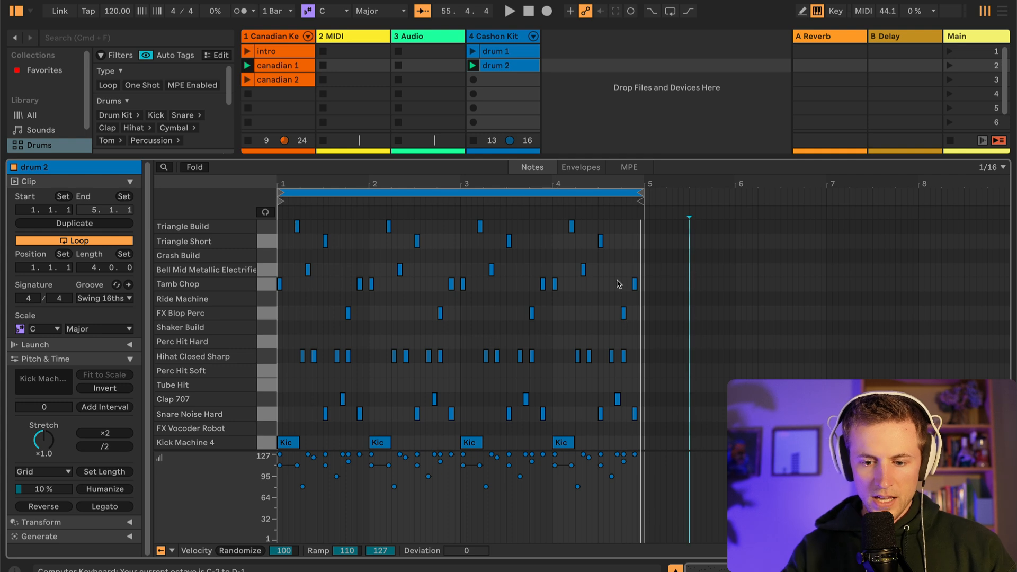
key(plus)
key(plus)
key(plus)
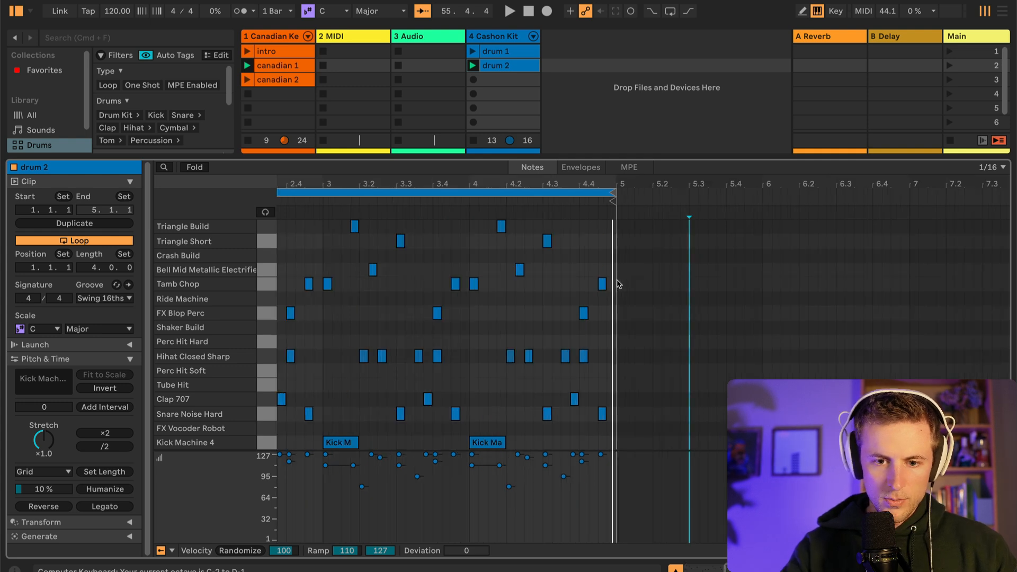
scroll(619, 284, left, 8)
scroll(715, 403, left, 15)
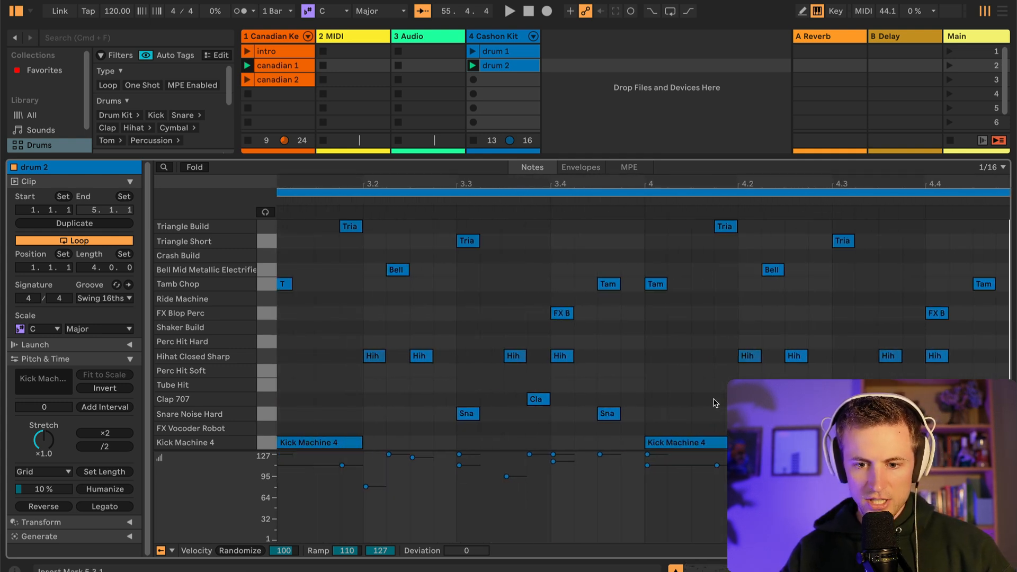
scroll(644, 361, right, 15)
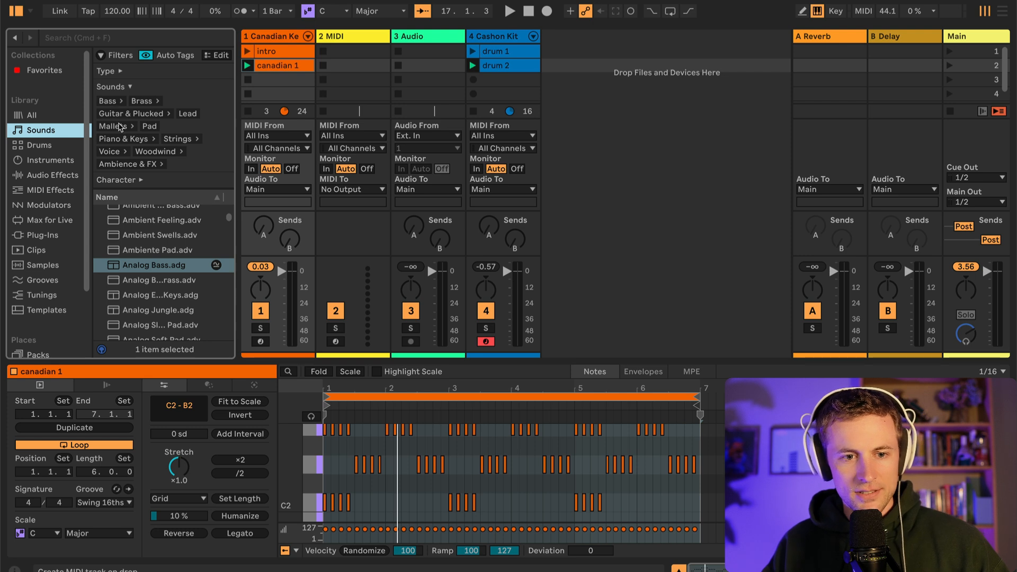
Filter the Sounds library to Bass and audition the 808 bass presets
click(111, 102)
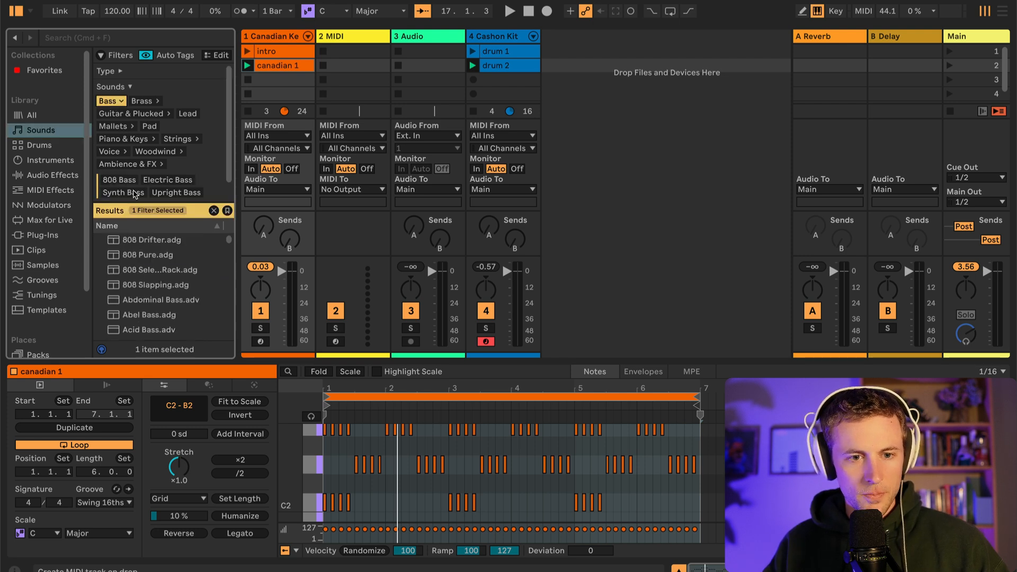
click(140, 243)
click(144, 256)
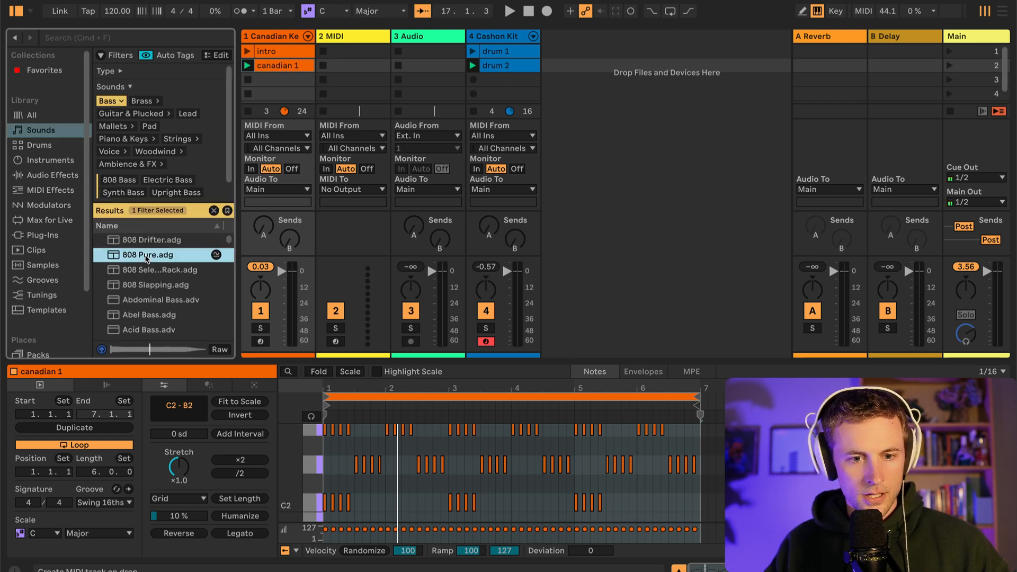
scroll(146, 289, down, 1)
scroll(148, 287, down, 1)
scroll(148, 283, up, 2)
click(149, 271)
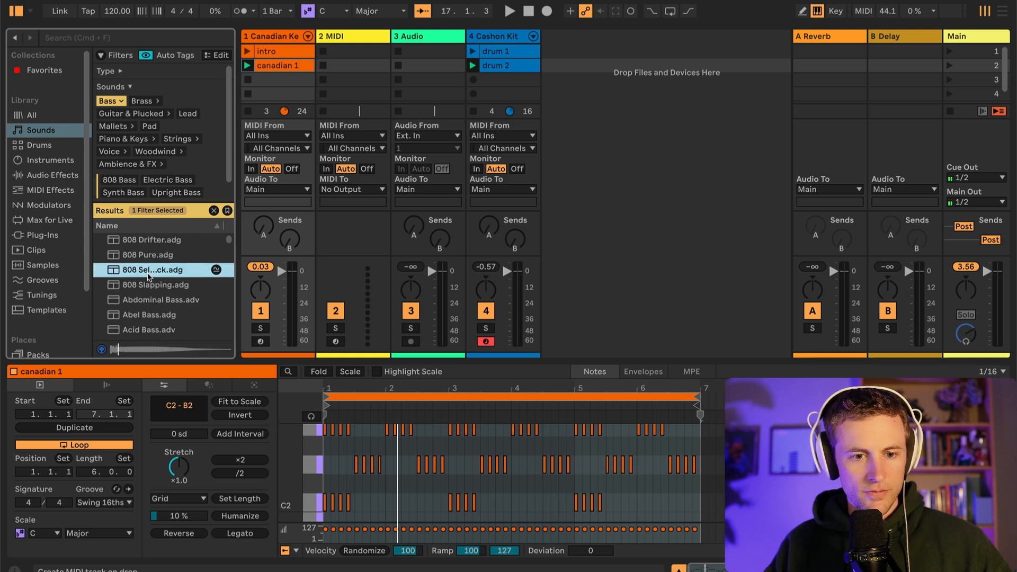
key(Down)
Audition further synth bass presets, including Abdominal Bass and Acid Bass
click(154, 306)
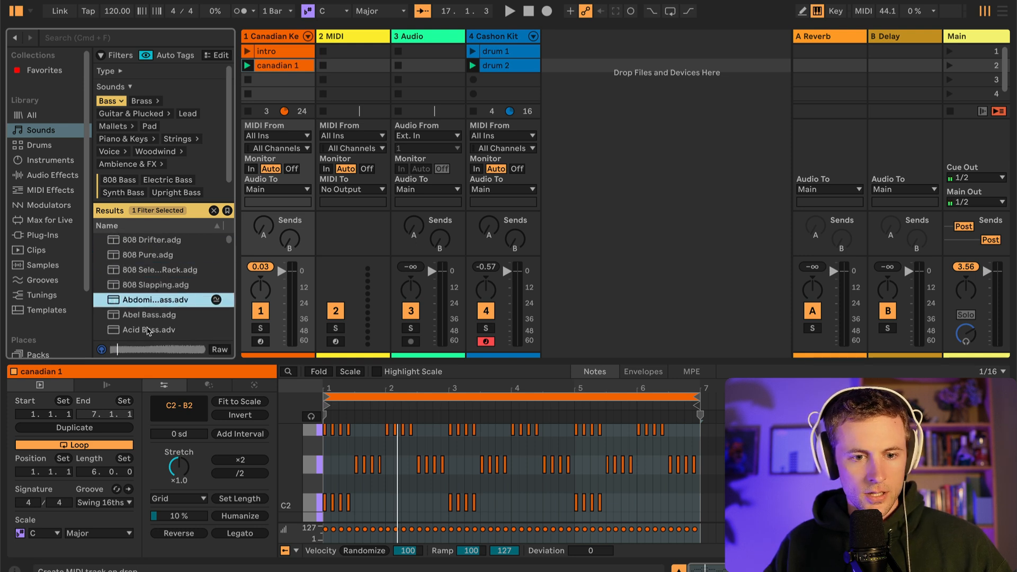
scroll(150, 297, down, 1)
click(151, 273)
click(153, 285)
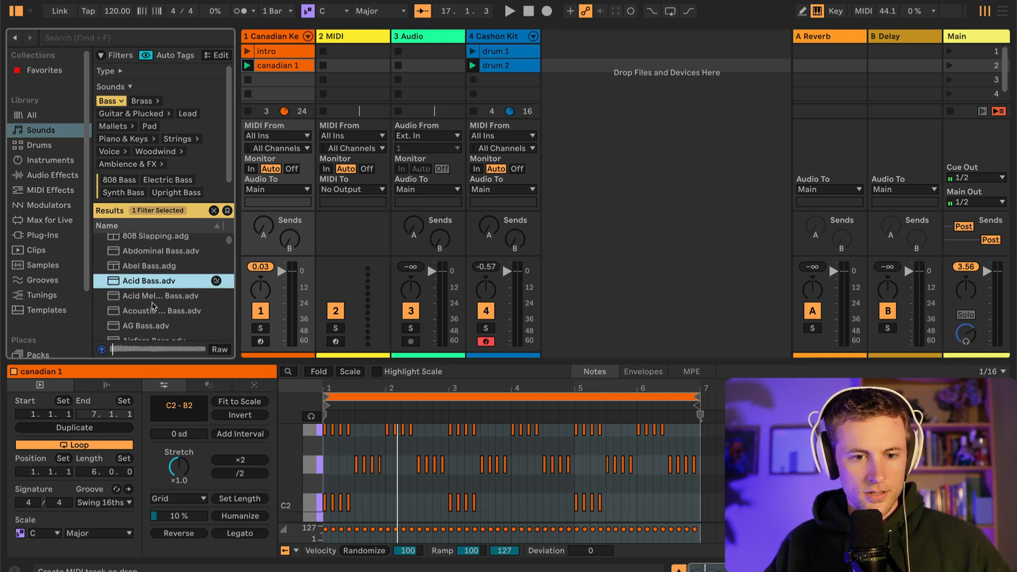
click(152, 300)
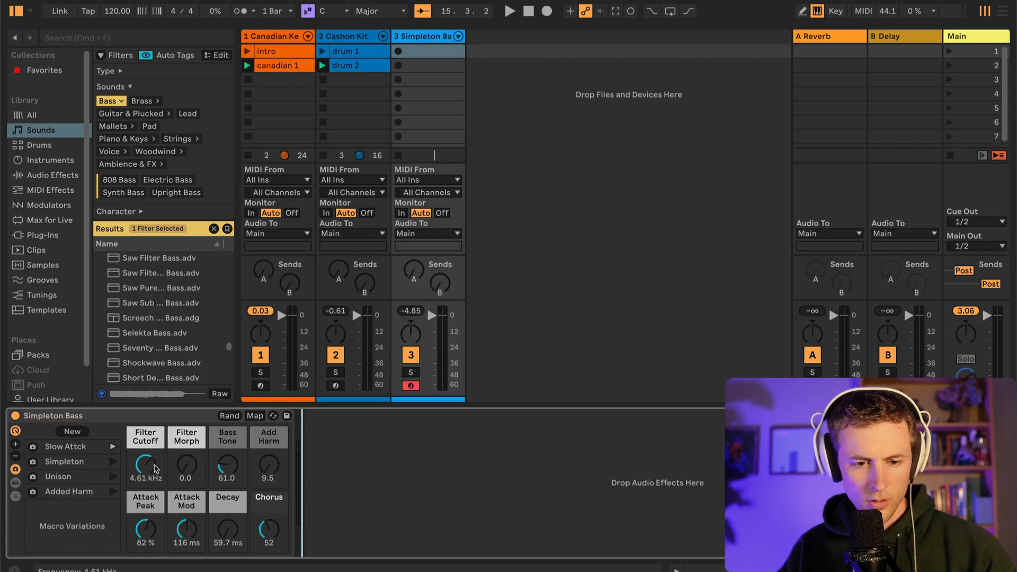
Try higher Filter Cutoff and Filter Morph settings on the Simpleton Bass and restore both to their original values
drag(148, 461, 148, 442)
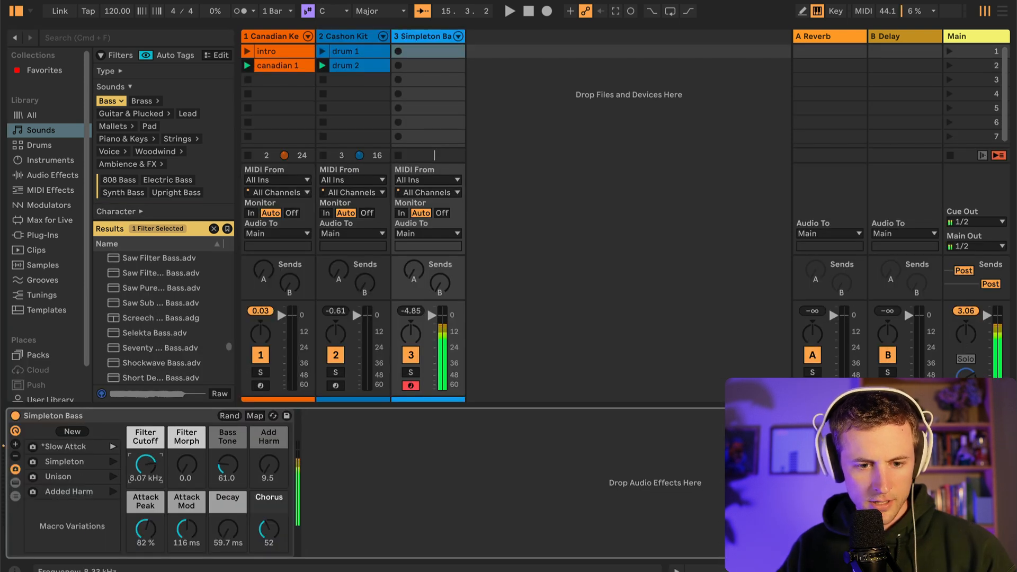
drag(145, 465, 187, 441)
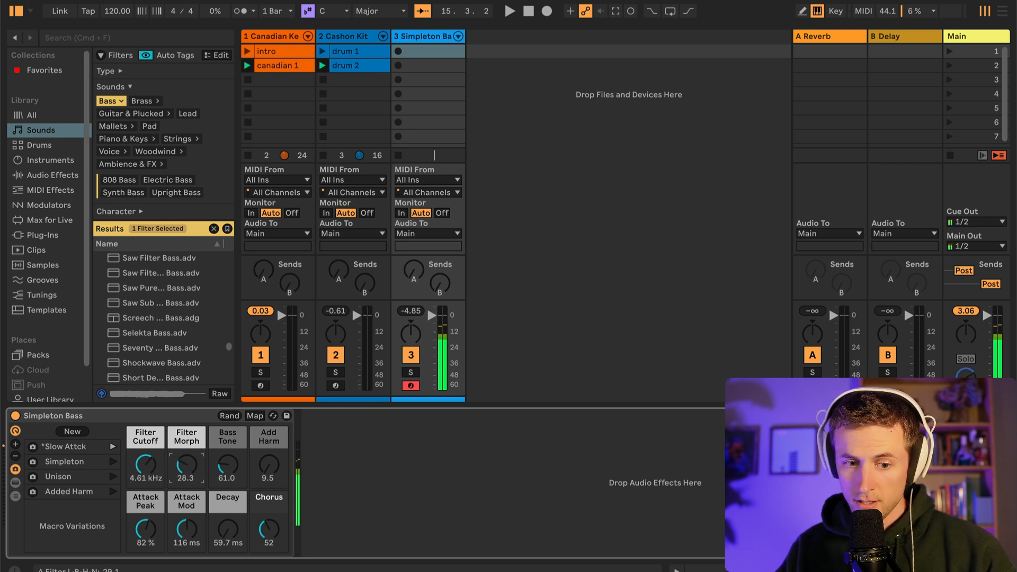
double_click(192, 466)
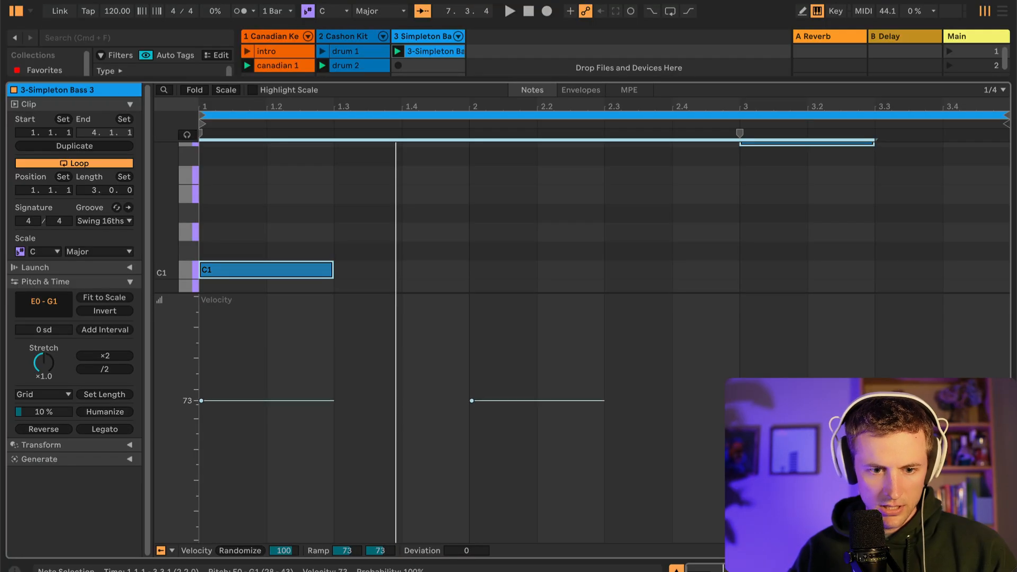
Play the Simpleton Bass clip and lower the velocity of its selected notes
key(space)
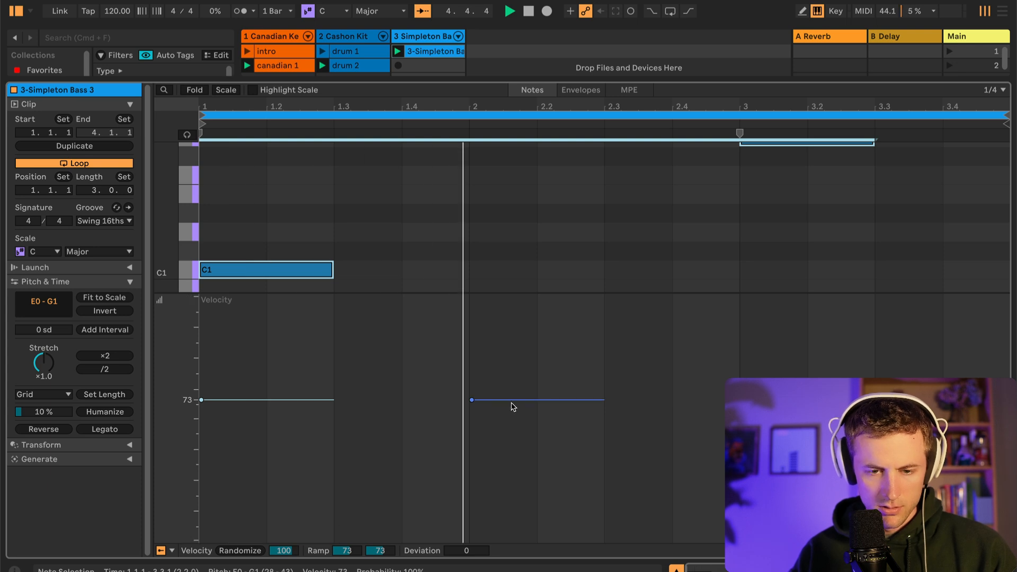
drag(512, 401, 513, 465)
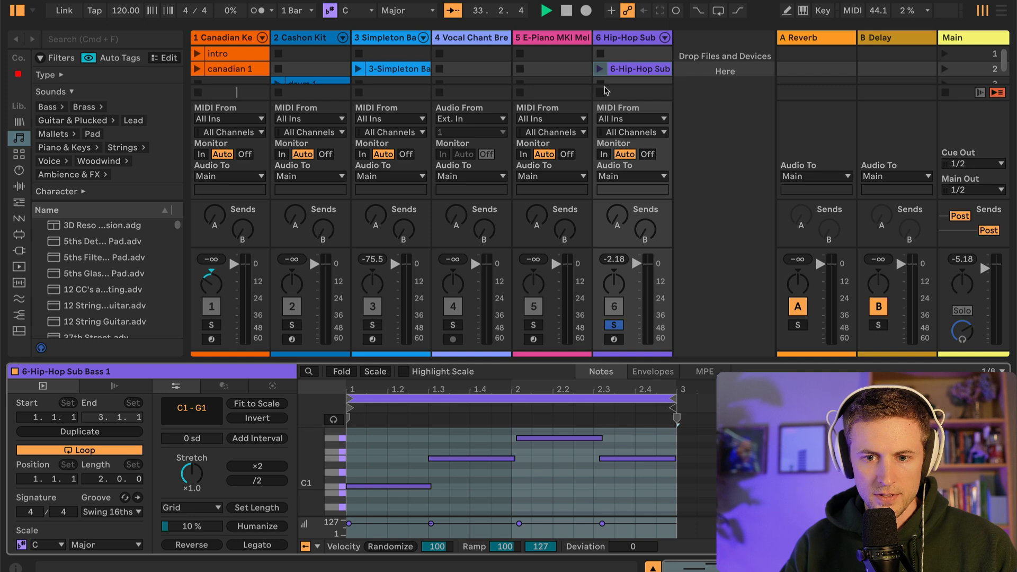
Audition the soloed Hip-Hop Sub Bass clip, stop it and turn off the track's solo
click(606, 69)
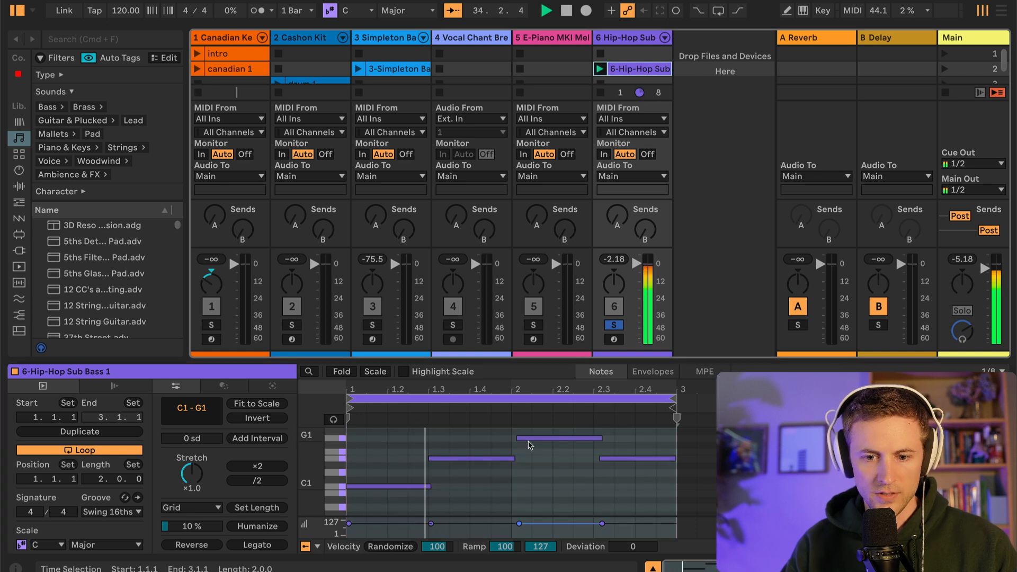
key(XF86AudioLowerVolume)
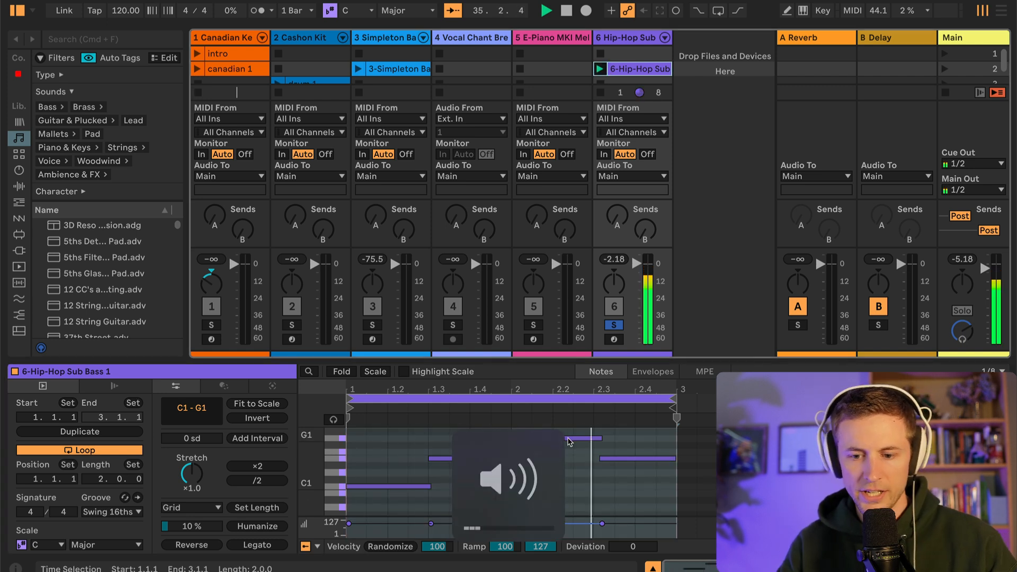
key(XF86AudioRaiseVolume)
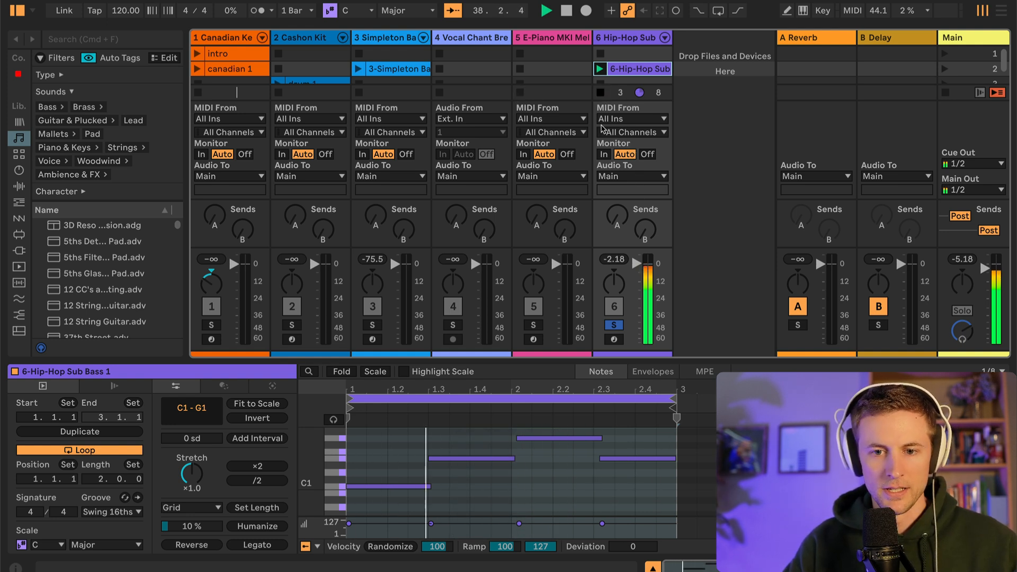
click(597, 83)
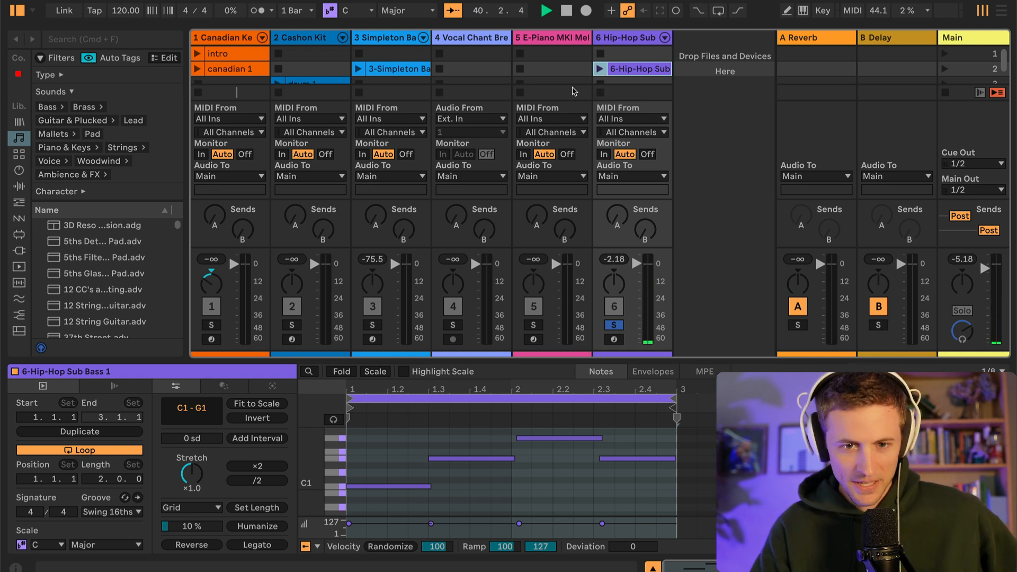
click(615, 325)
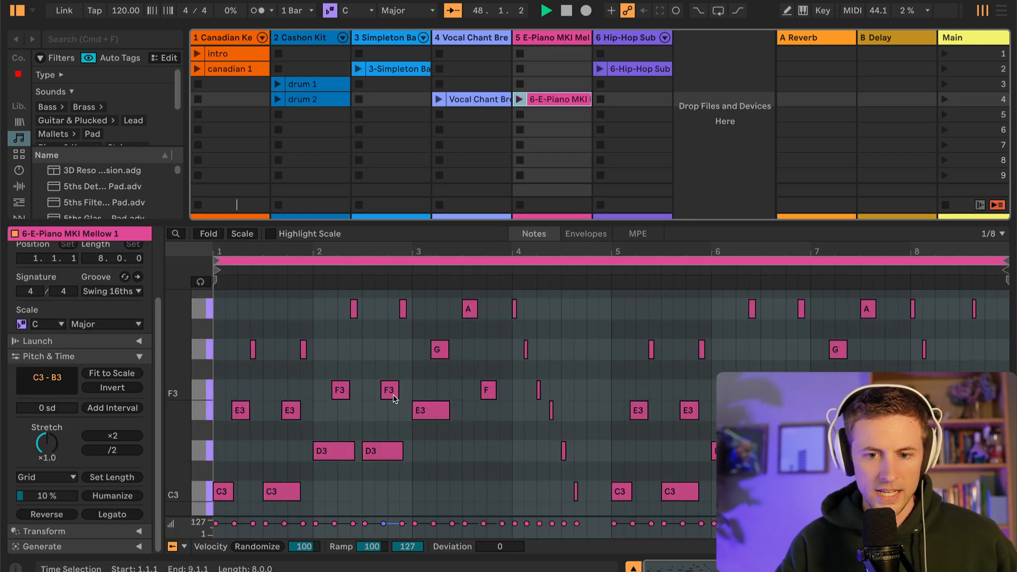
Play the E-Piano MKI Mellow clip and examine its melody notes in the piano roll
scroll(394, 399, up, 1)
scroll(402, 371, down, 1)
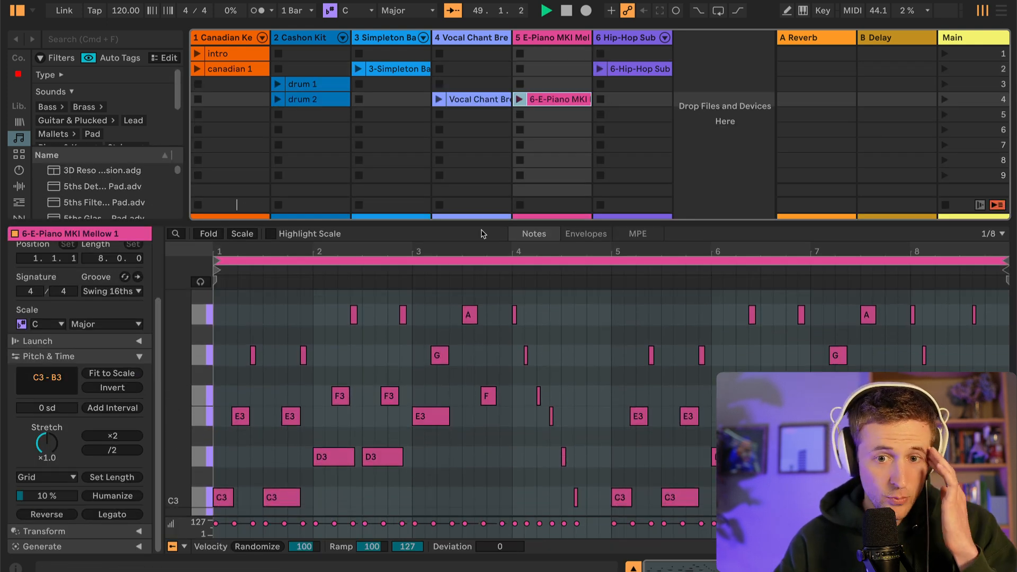
scroll(529, 356, down, 1)
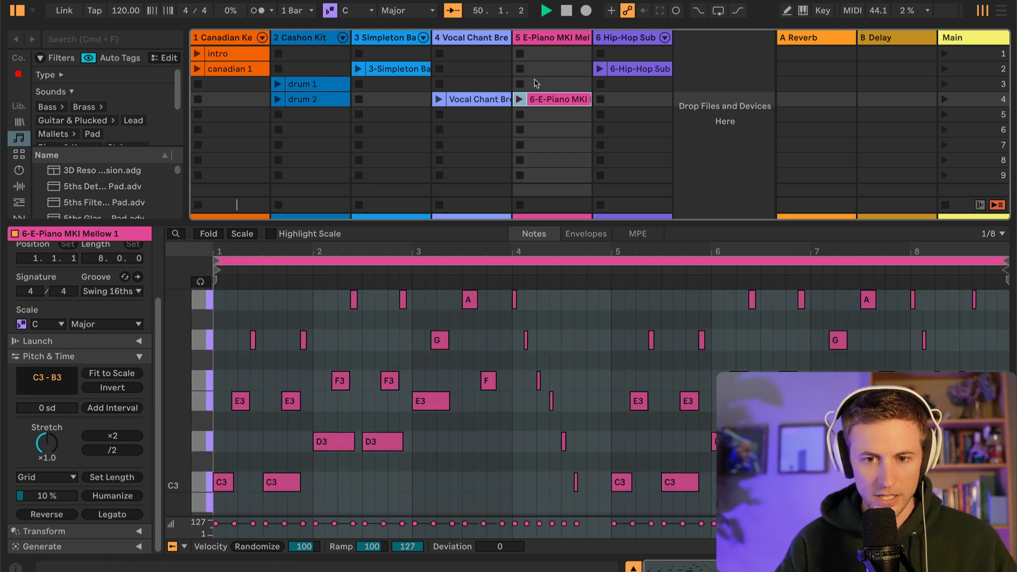
click(519, 101)
scroll(470, 413, down, 1)
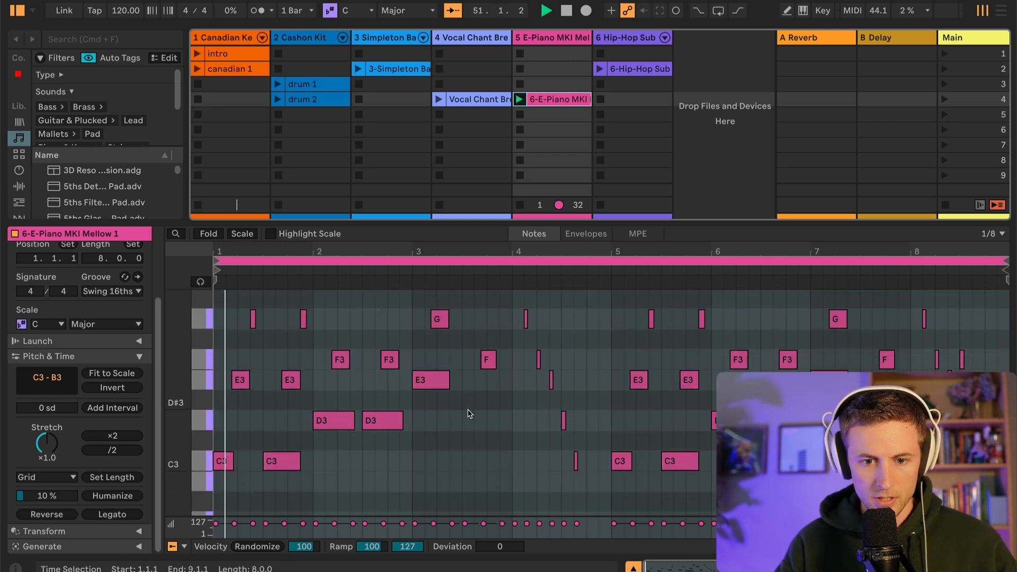
scroll(357, 435, up, 1)
scroll(387, 434, up, 1)
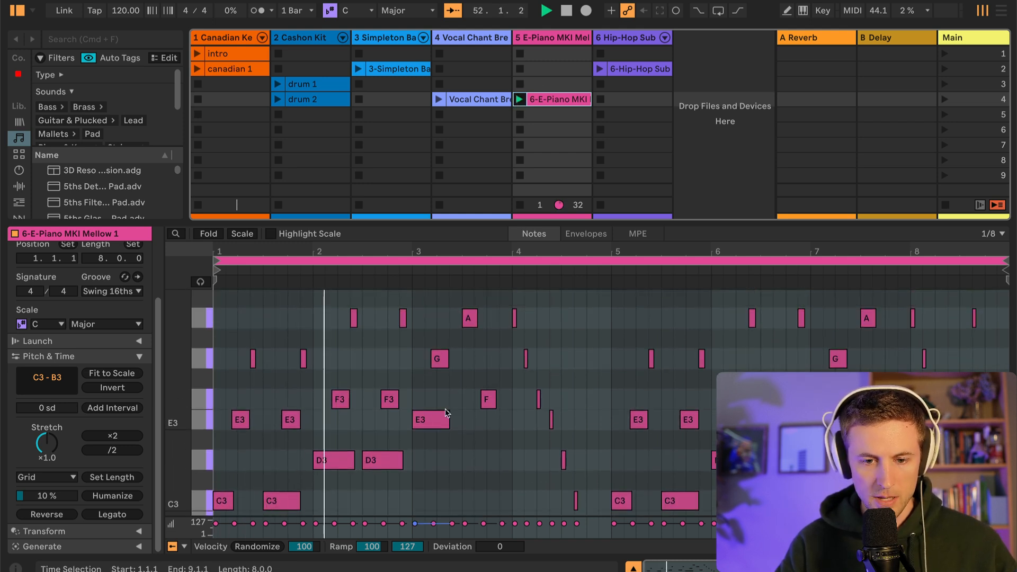
scroll(448, 414, down, 2)
scroll(477, 416, up, 2)
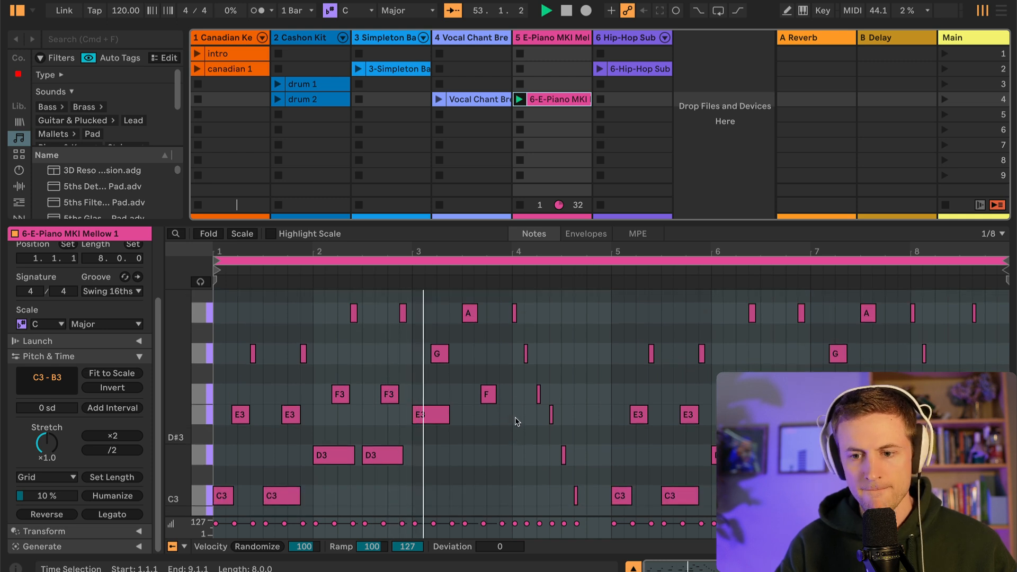
scroll(517, 421, down, 1)
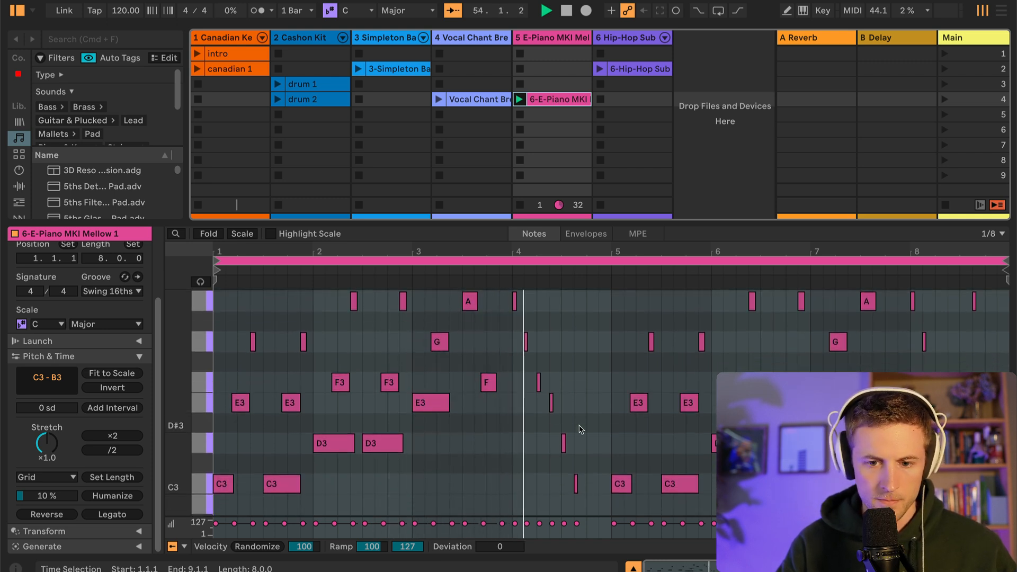
scroll(636, 429, up, 2)
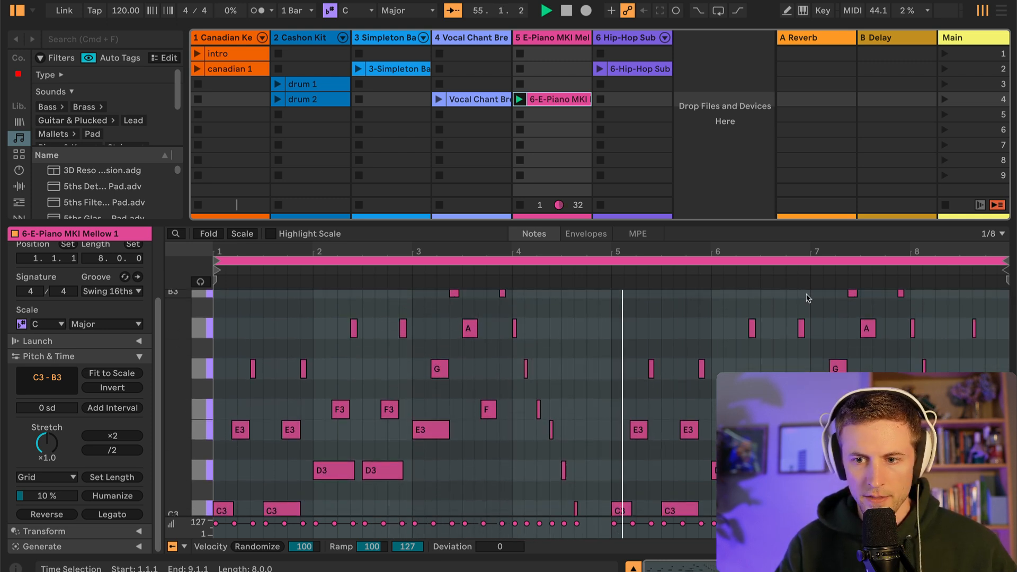
scroll(636, 430, down, 2)
scroll(636, 430, up, 1)
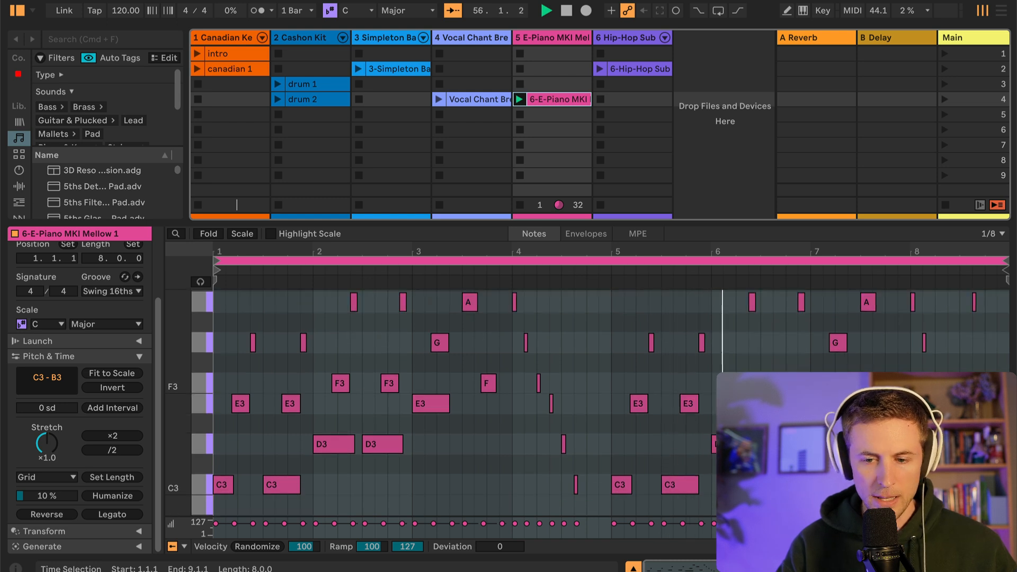
Launch the Vocal Chant Breath clip to hear it
click(439, 99)
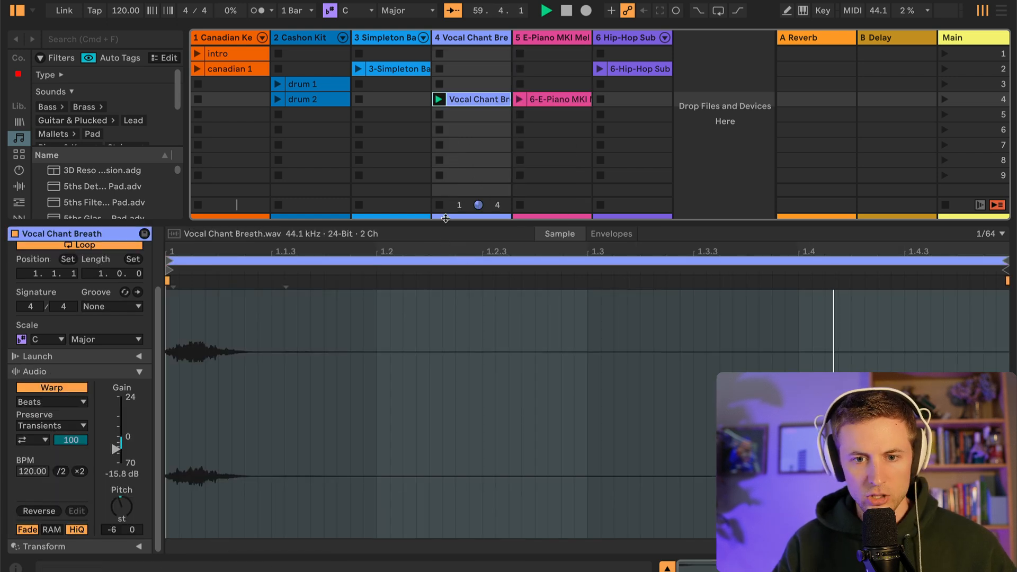
Launch scene 1 and scene 2 in turn to hear the intro and the first chord and bass section
click(278, 100)
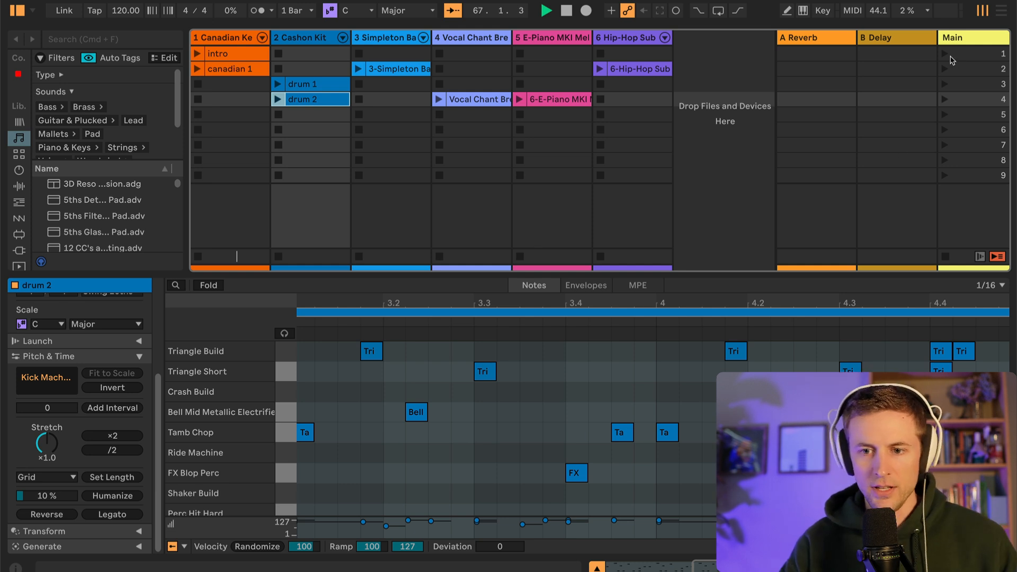
click(534, 53)
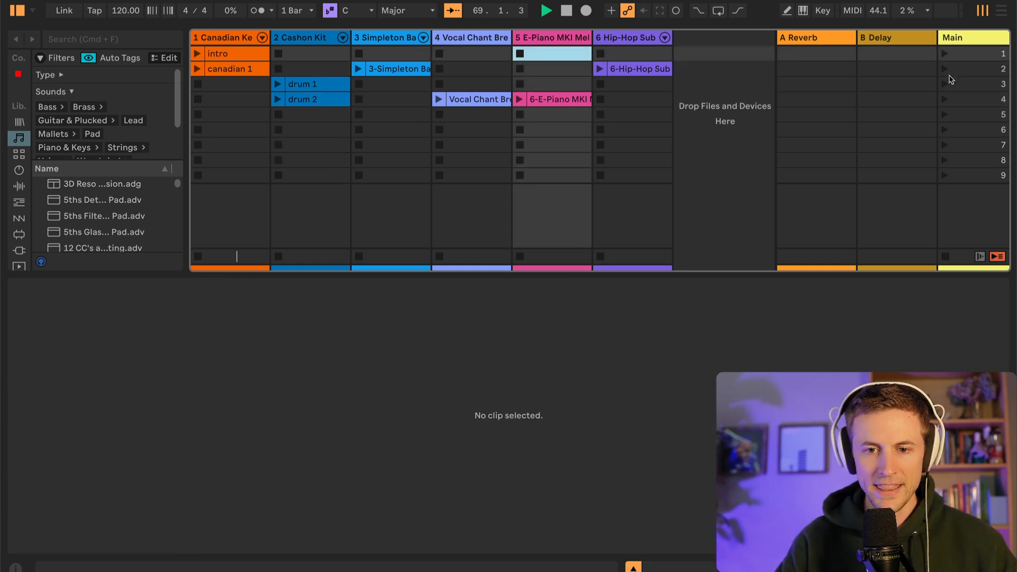
click(945, 55)
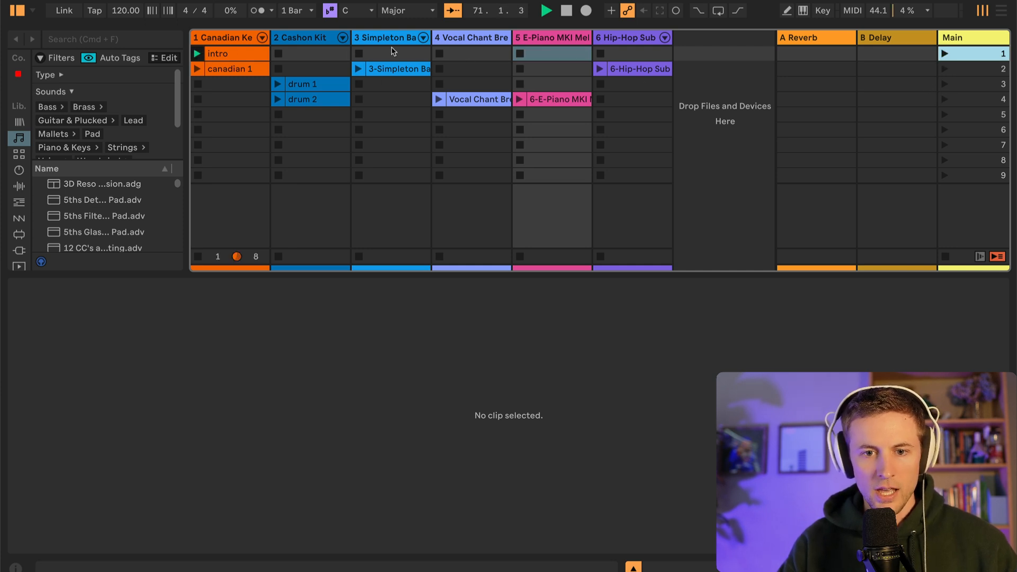
click(943, 69)
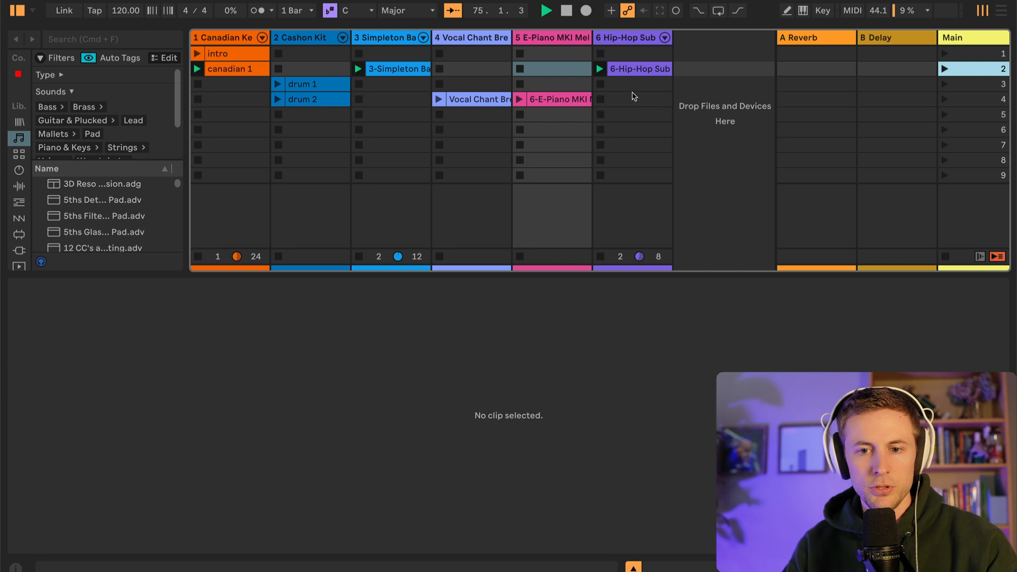
Duplicate the Hip-Hop Sub Bass clip into scenes 3 and 4, and stop all playing clips
click(633, 76)
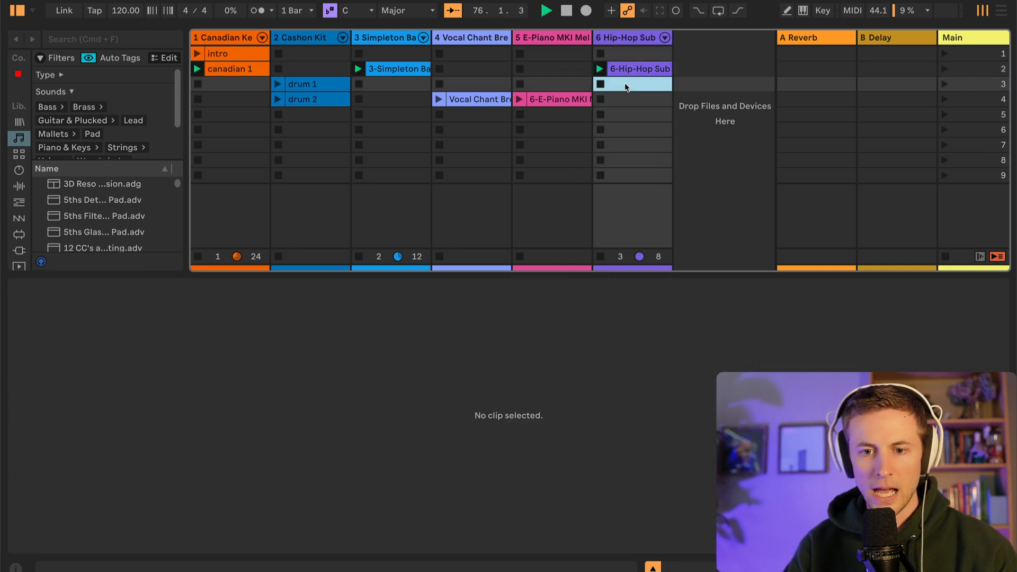
key(super+d)
key(super+d)
click(542, 105)
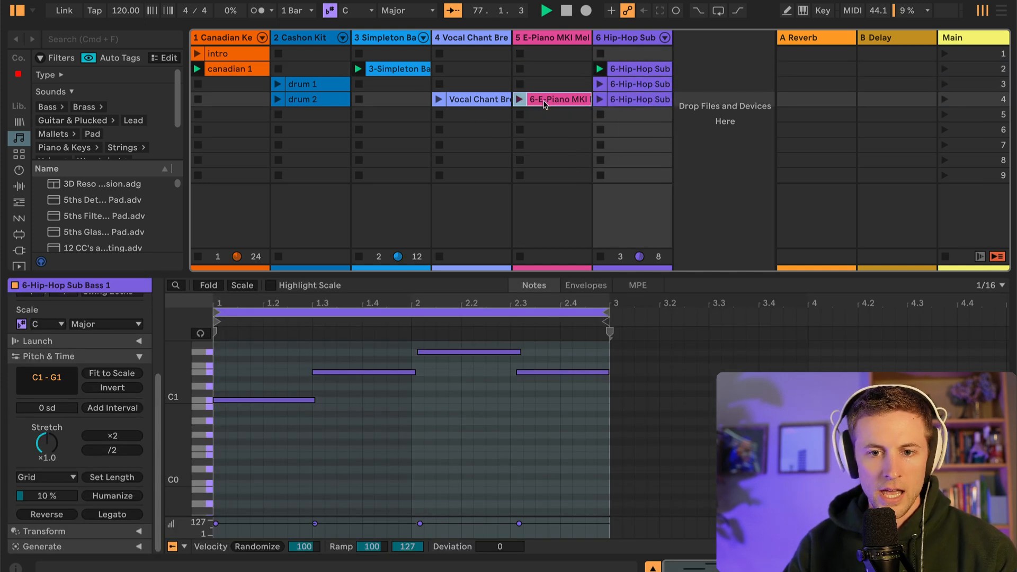
click(383, 76)
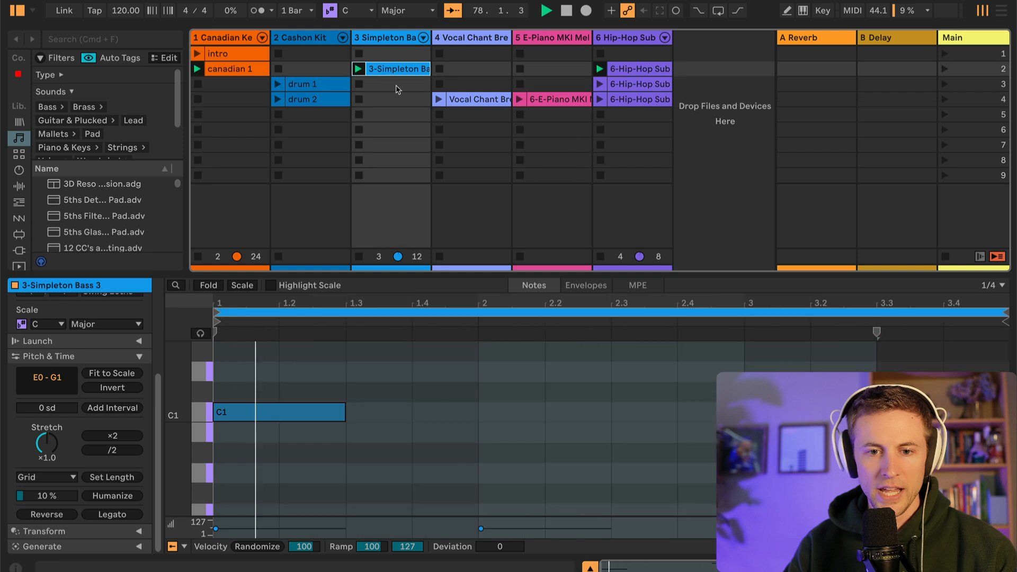
click(947, 257)
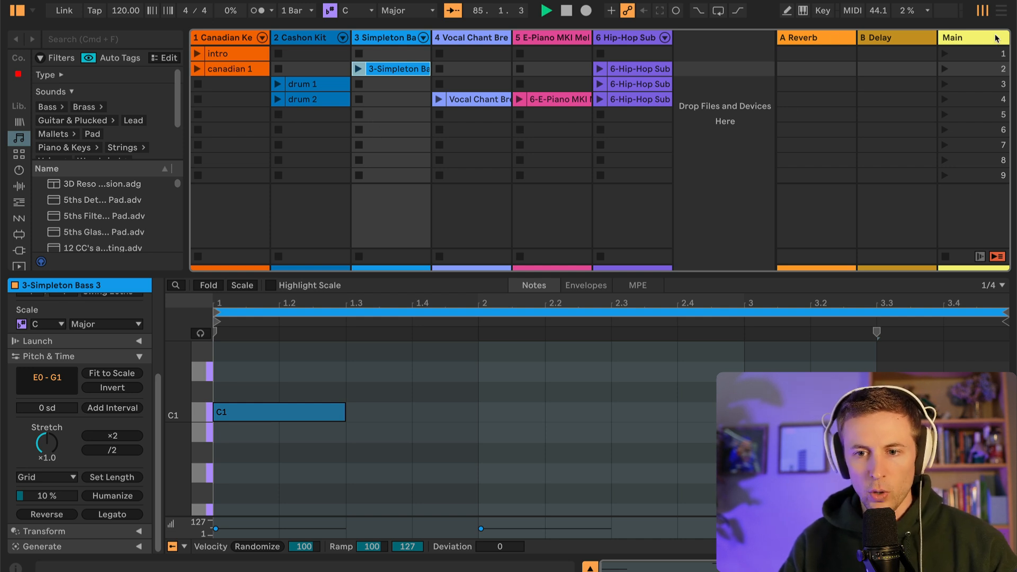
Look at the Arrangement View timeline and review the Hip-Hop Sub Bass clips in scenes 2 to 4 of the Session View
click(1003, 15)
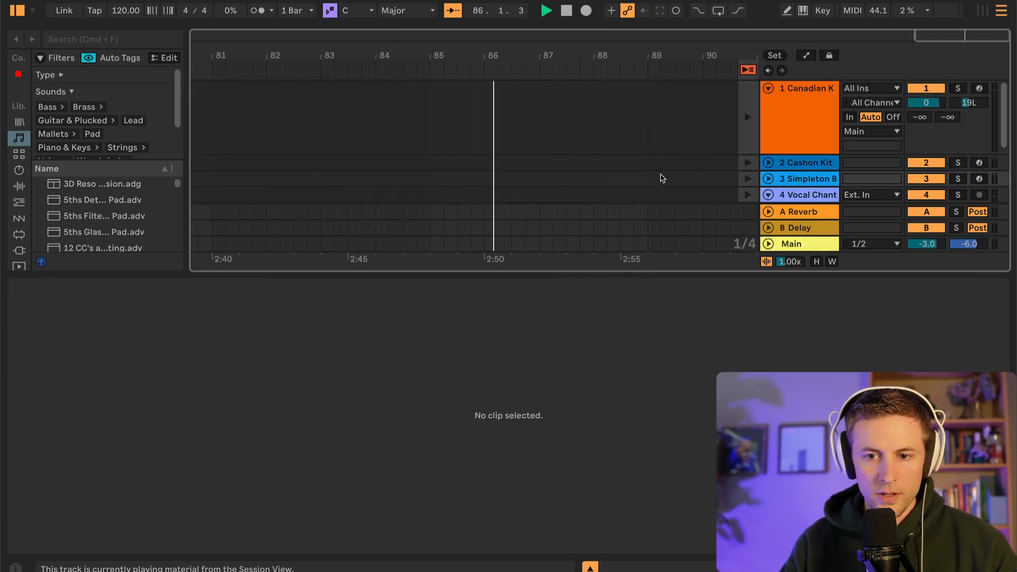
click(980, 12)
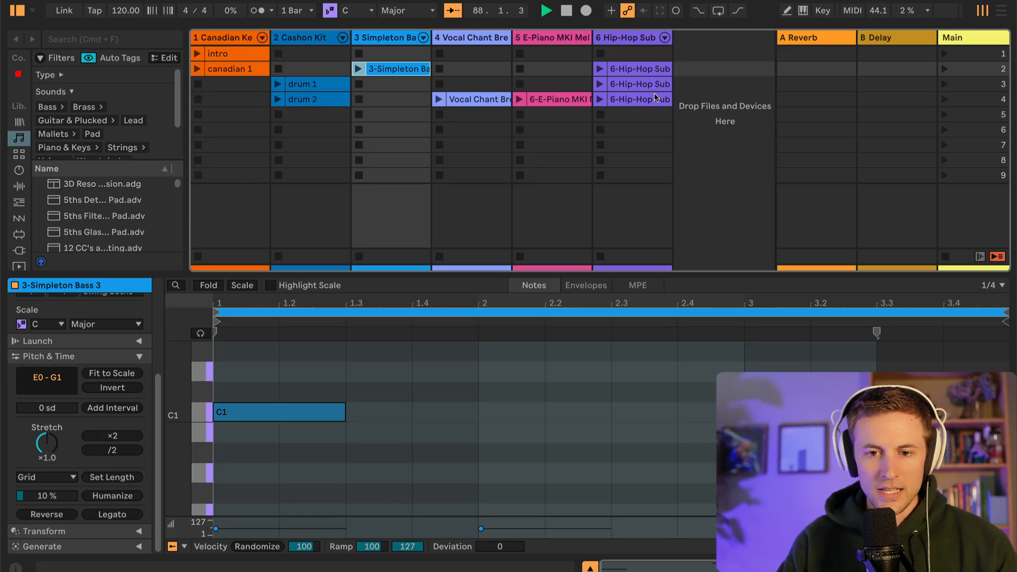
click(633, 86)
click(623, 74)
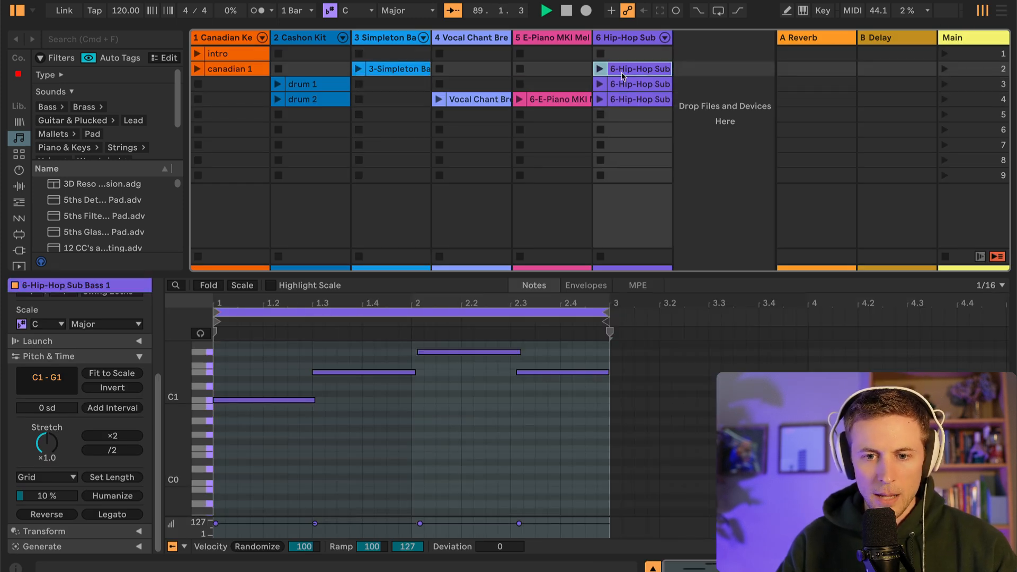
click(623, 85)
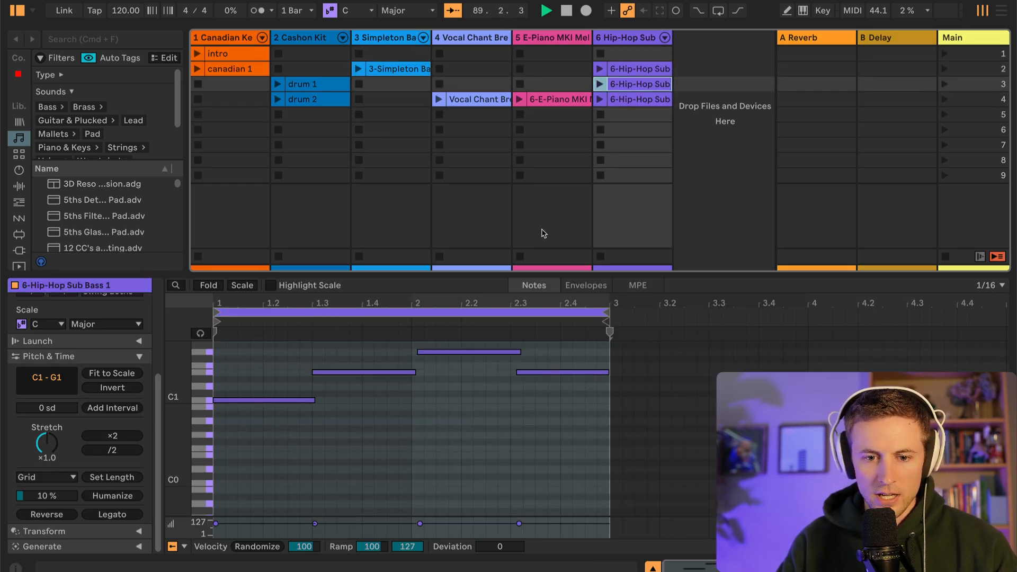
click(631, 100)
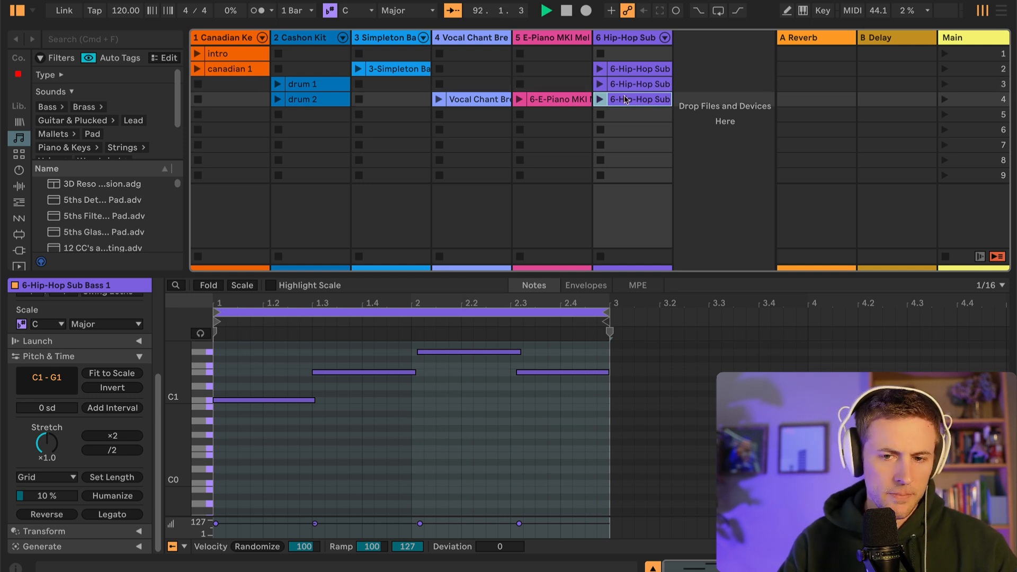
click(625, 72)
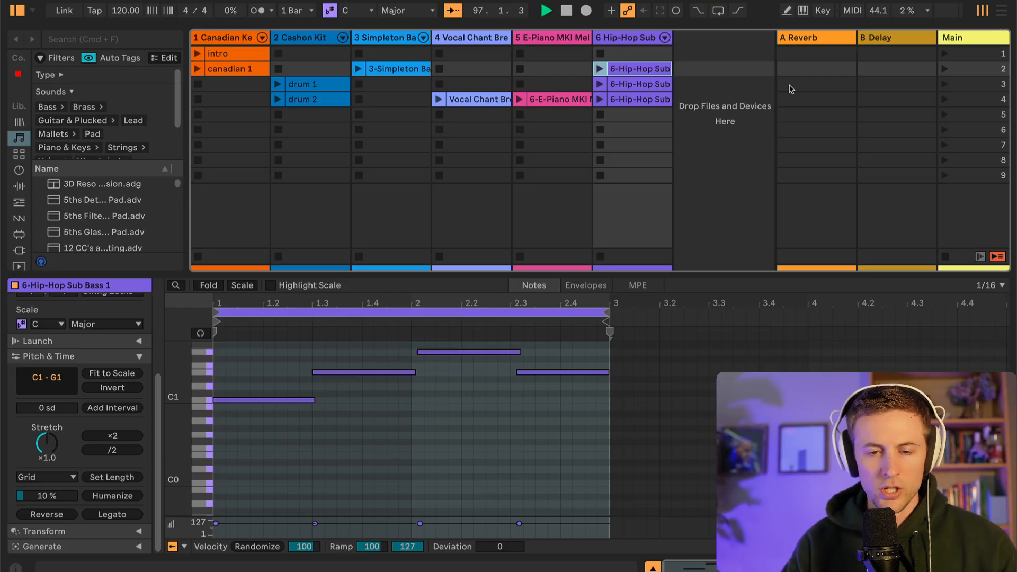
Stop the running playback and record a Session View performance into the arrangement, launching scenes 2 and 4 as sections
click(1001, 10)
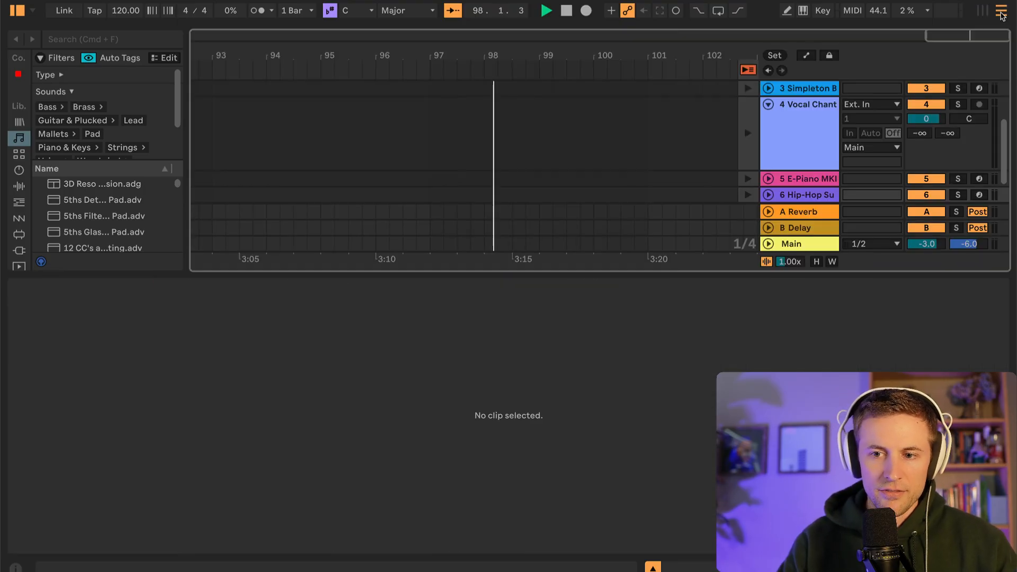
key(space)
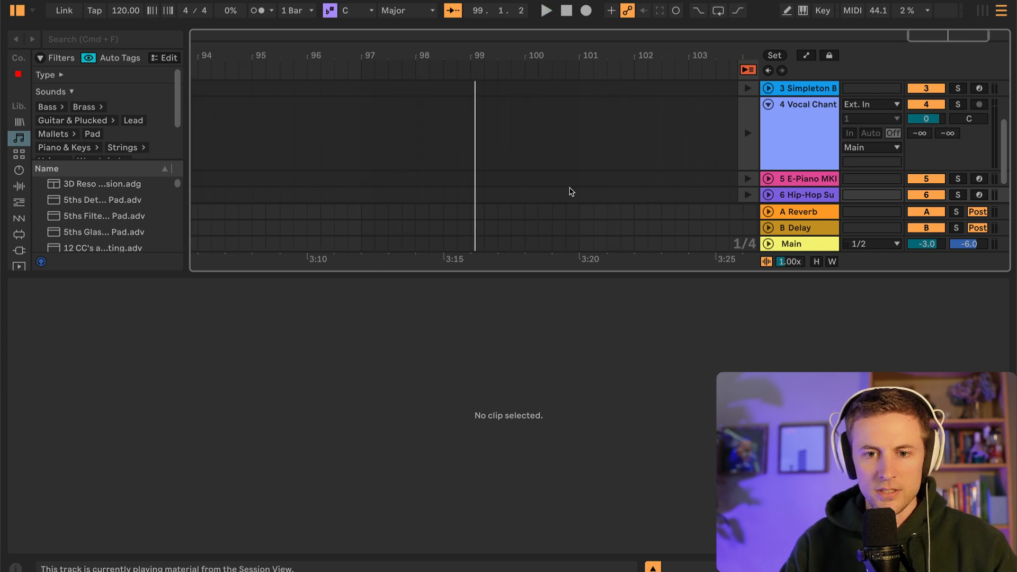
key(Tab)
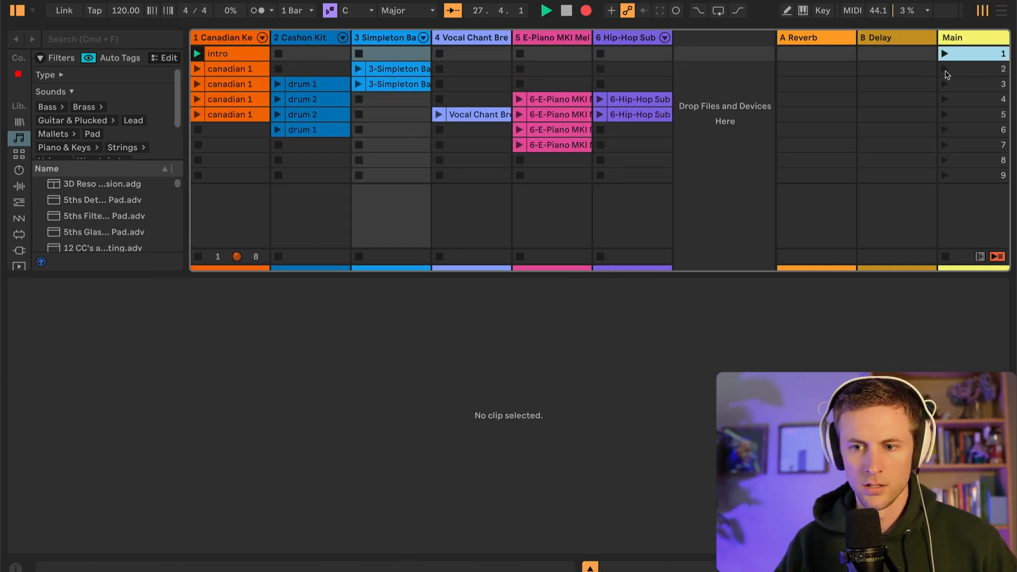
click(944, 69)
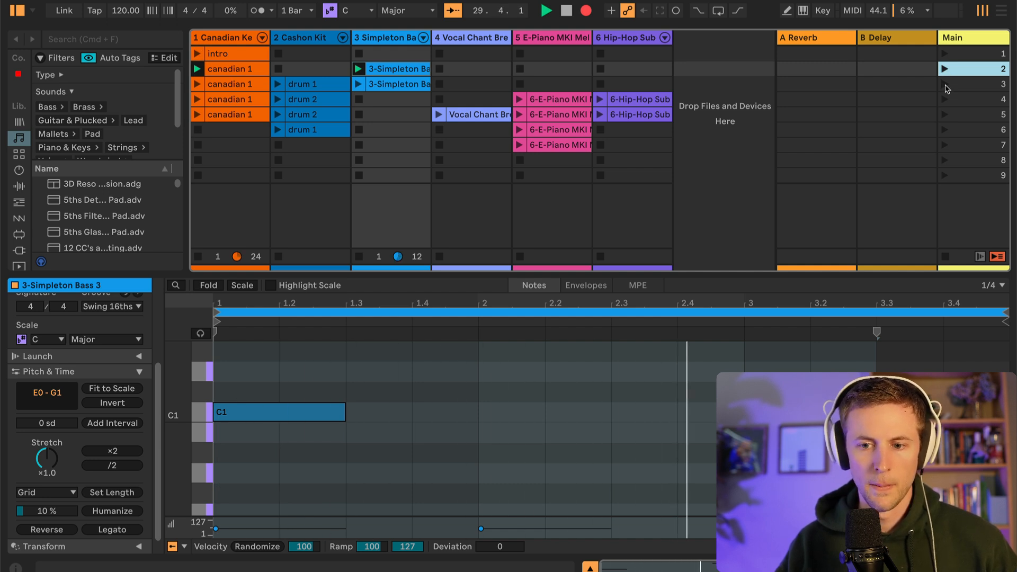
click(945, 99)
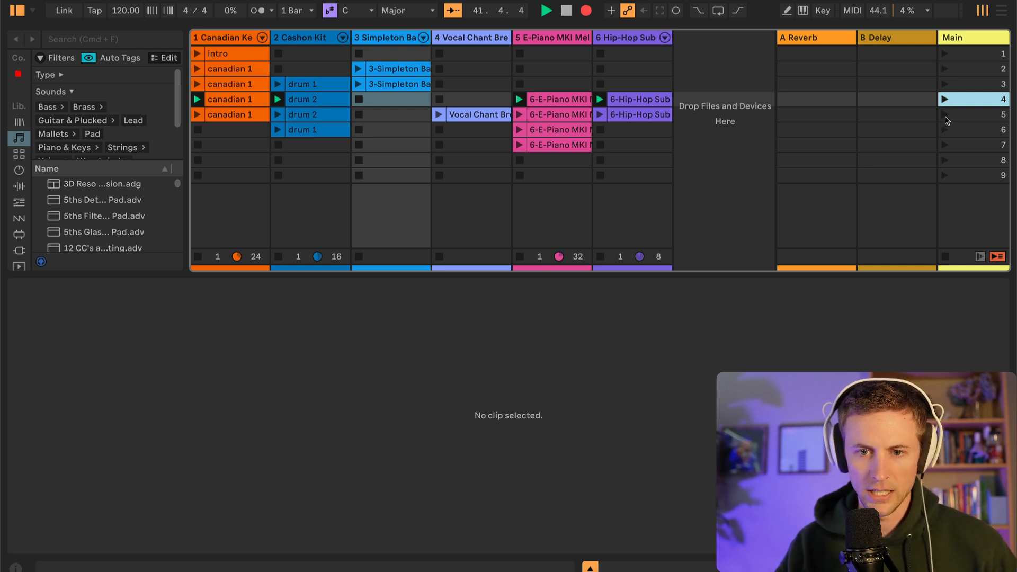
Examine the recorded song structure in the Arrangement View and compare it with the Session View scenes
key(Tab)
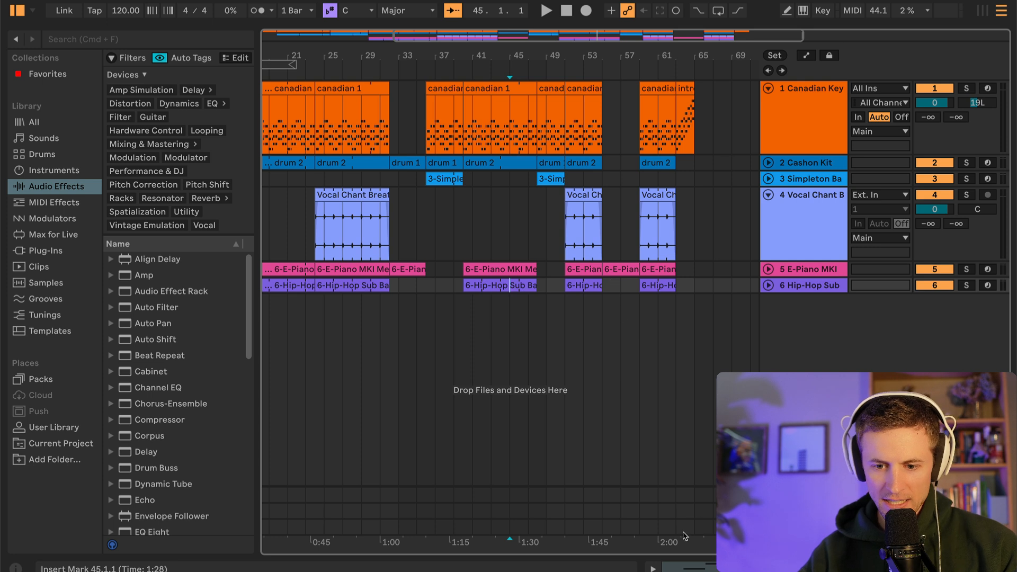
scroll(651, 318, left, 5)
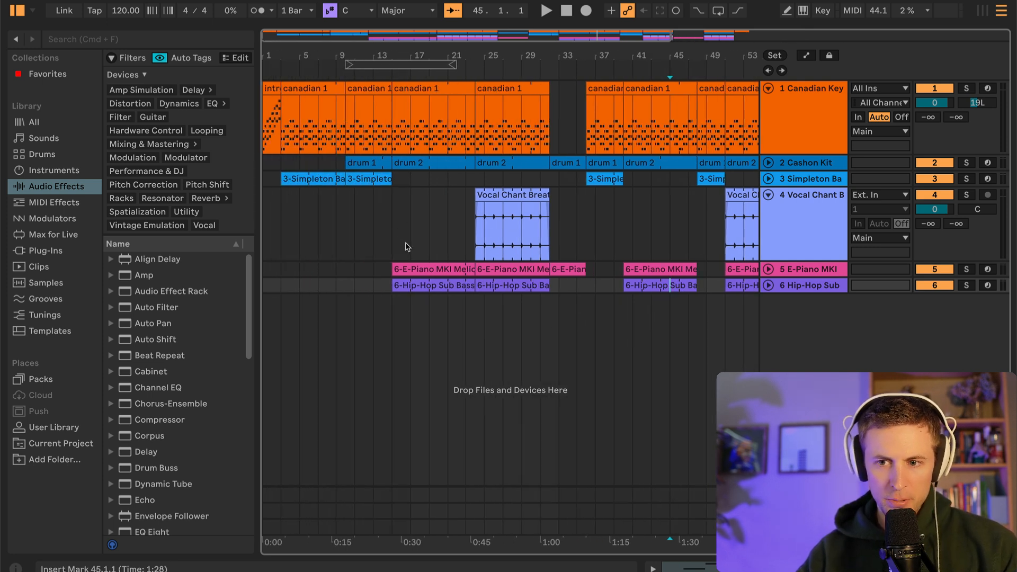
scroll(663, 170, right, 3)
scroll(661, 168, left, 3)
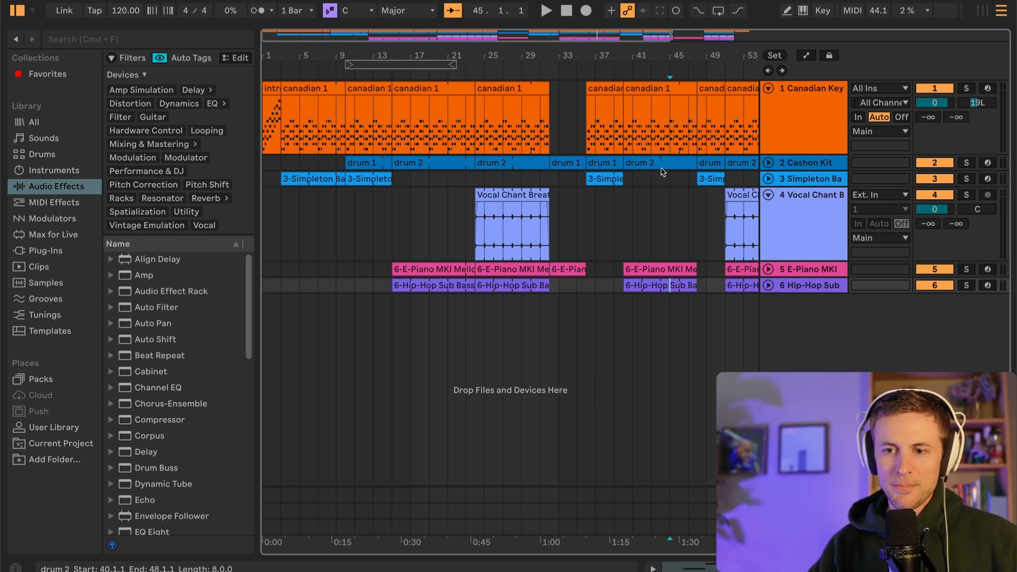
click(981, 13)
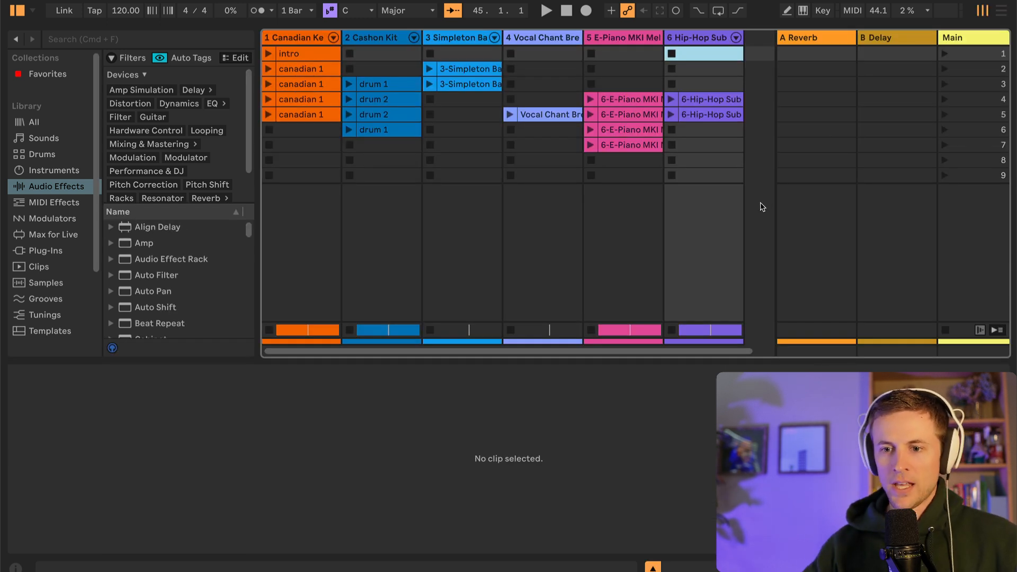
click(998, 13)
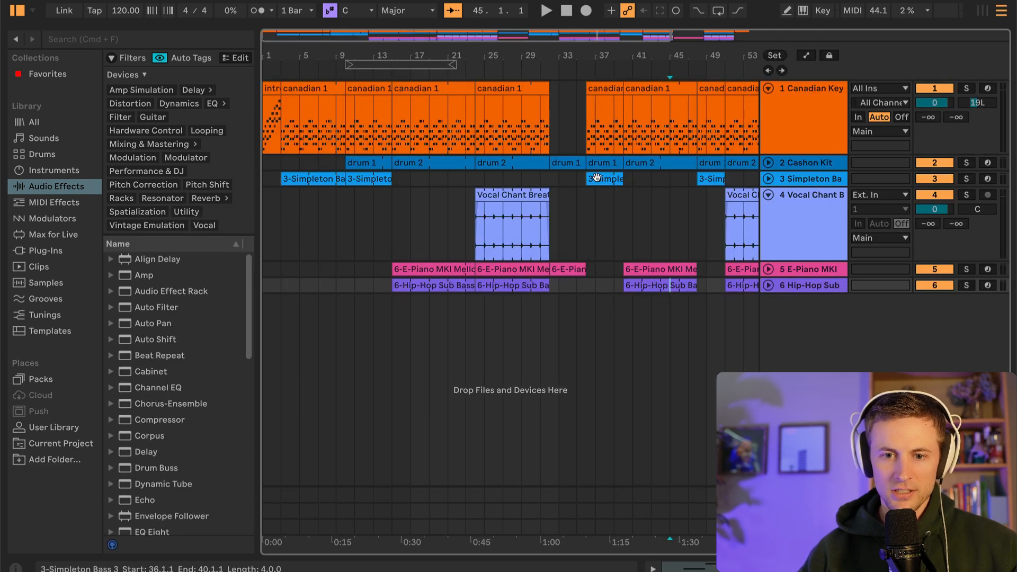